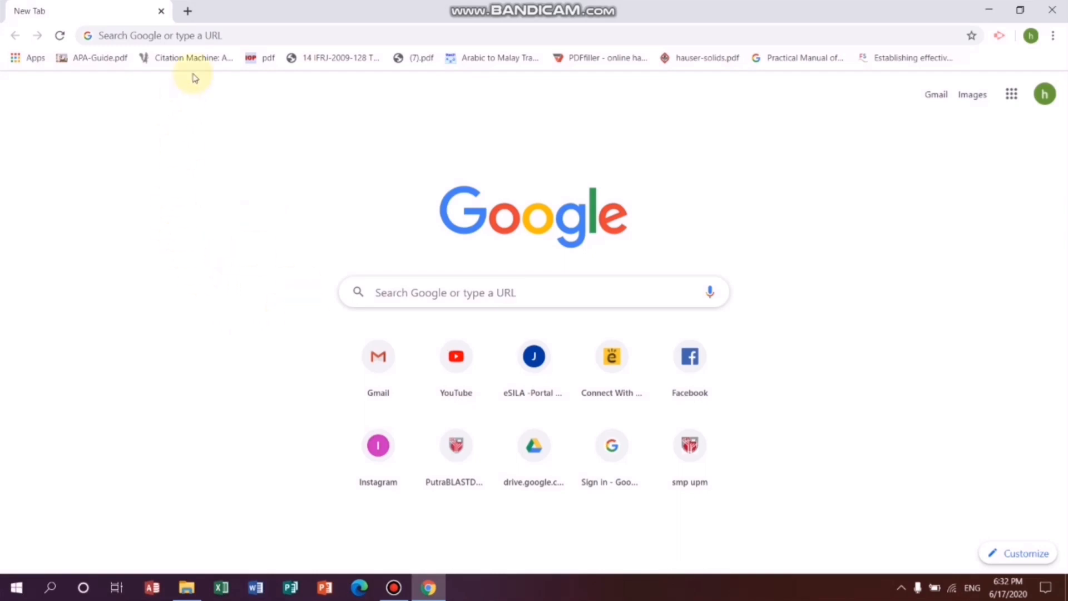
- Search Google for windows 10 and open Microsoft's Windows 10 software download page
left_click(213, 35)
type("w")
left_click(162, 86)
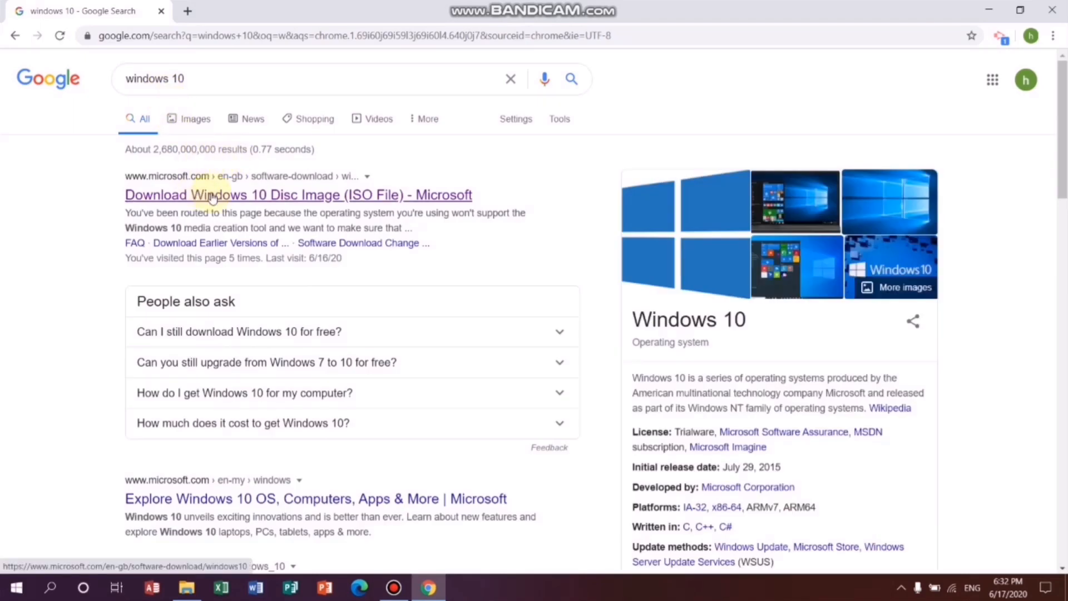
left_click(212, 196)
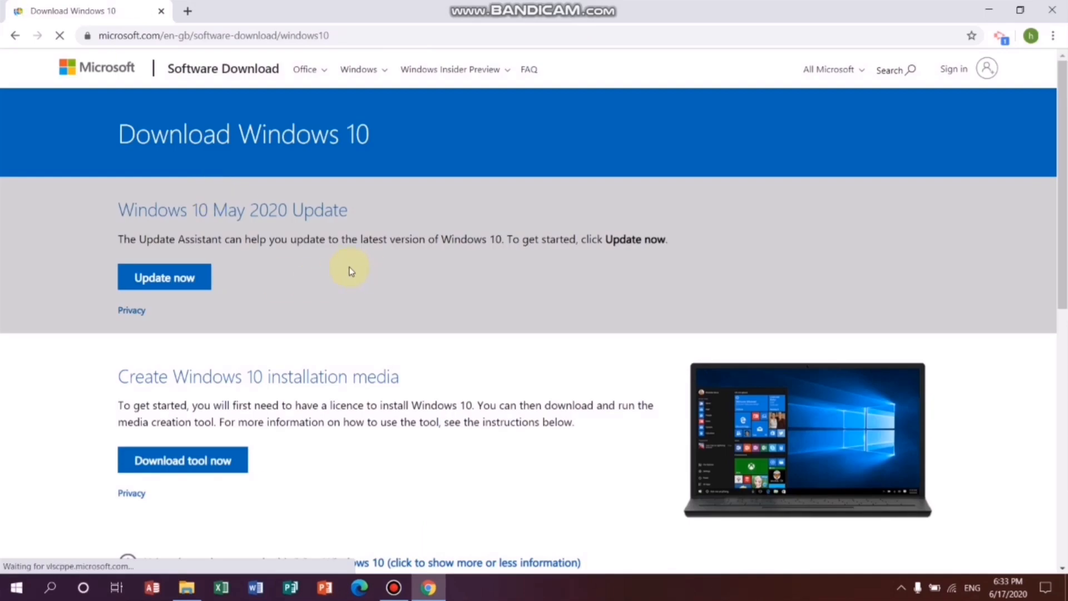
- Download the Windows 10 media creation tool and run the downloaded file
scroll(350, 271, "down", 1)
scroll(350, 271, "down", 1)
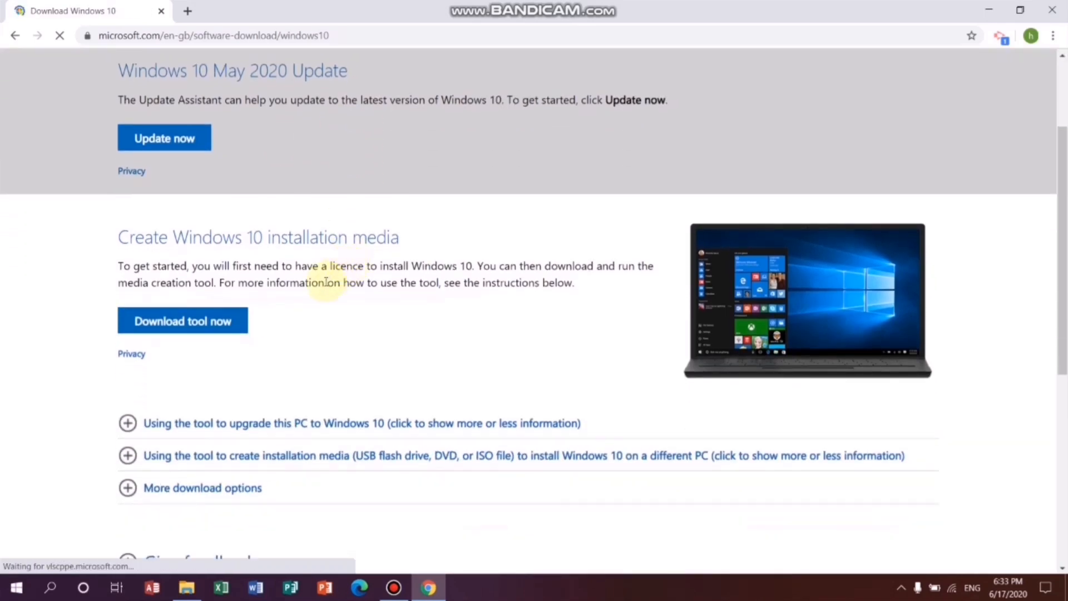
left_click(197, 328)
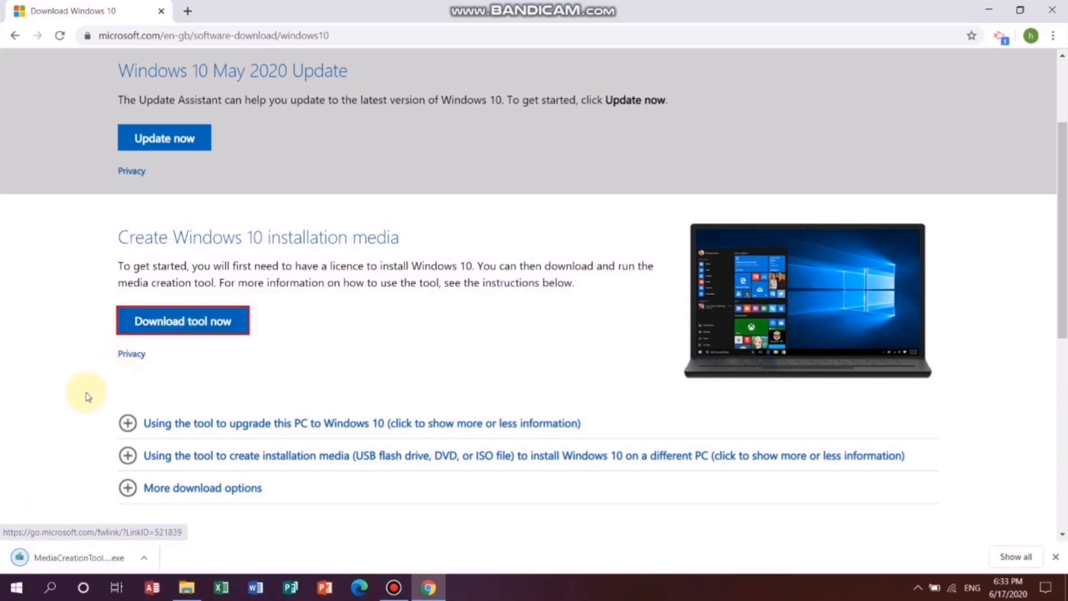
left_click(88, 558)
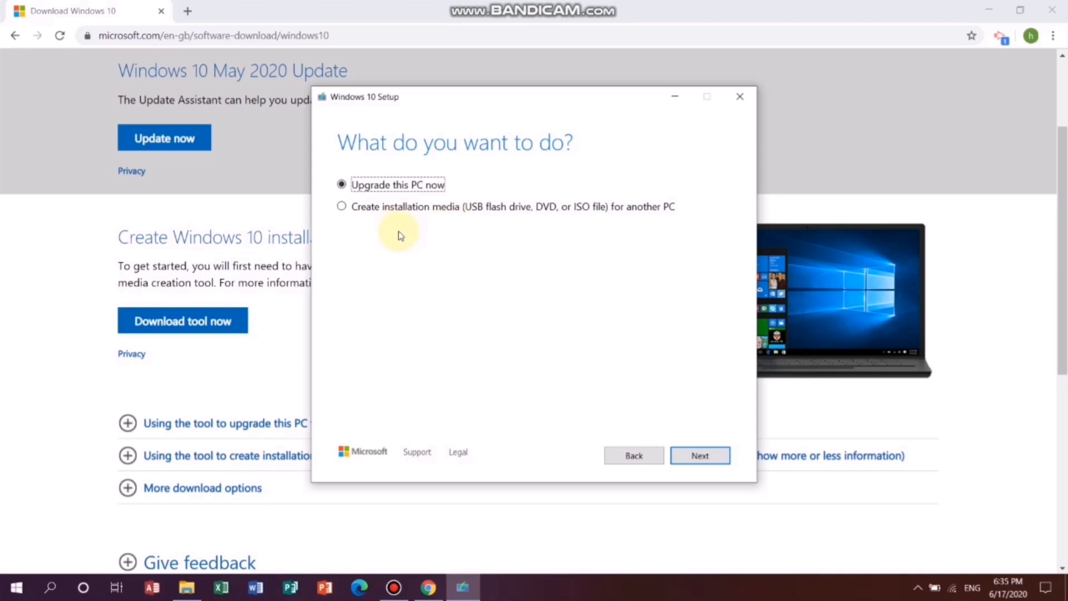
- Choose to create installation media for another PC, using the recommended language, edition and architecture options
left_click(342, 206)
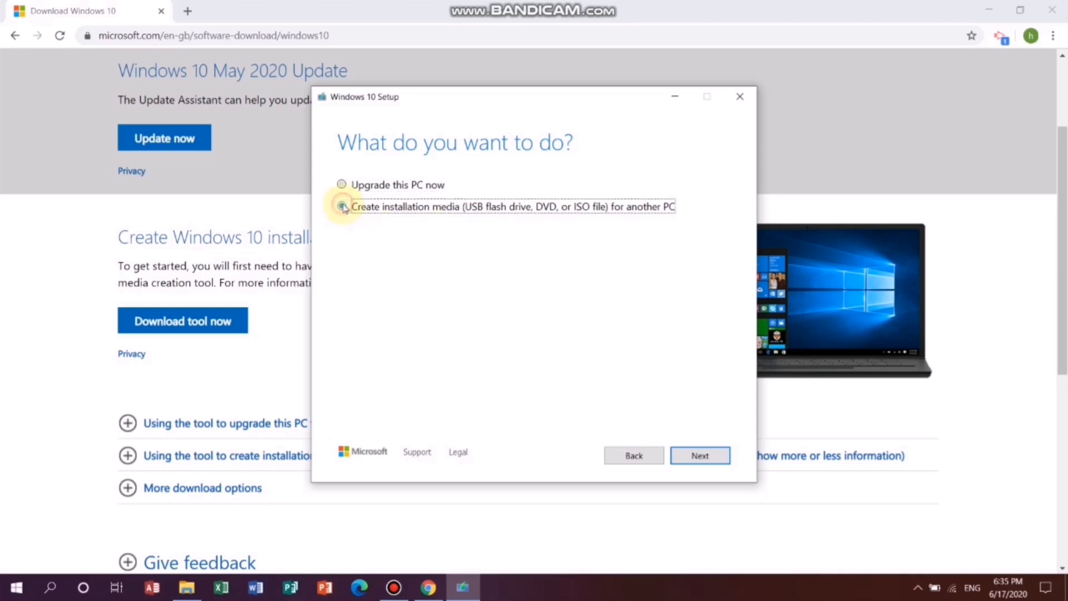
left_click(700, 456)
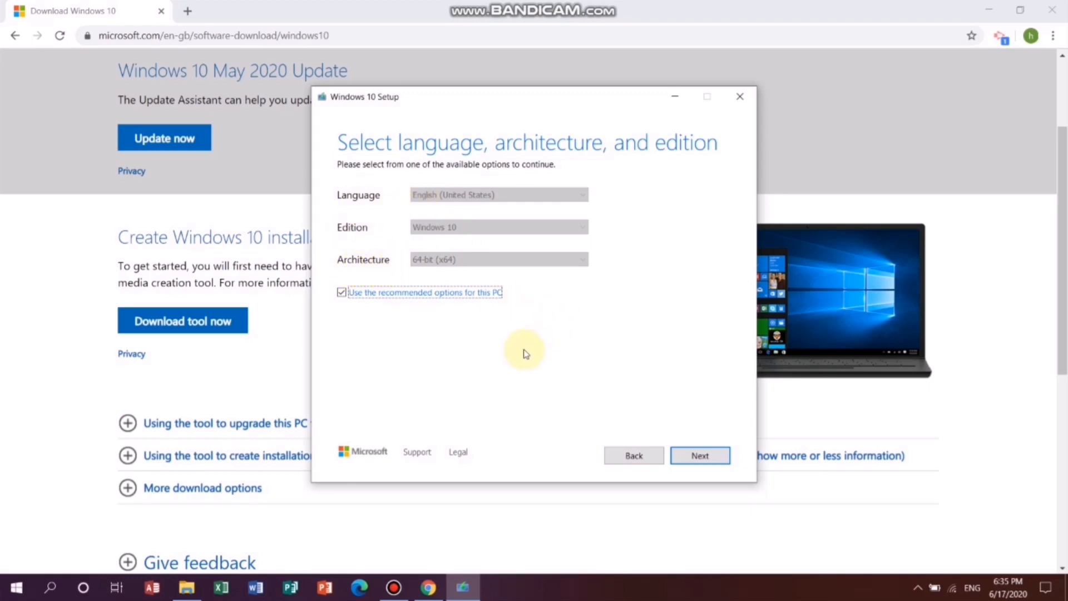
left_click(701, 456)
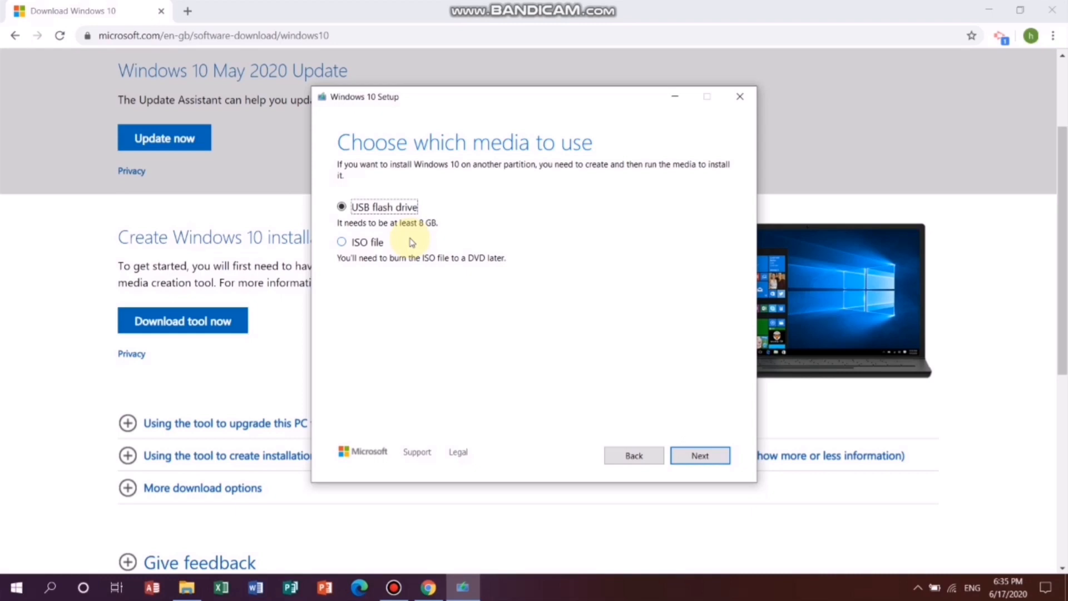
- Create the installation media on the USB flash drive E: (ESD-USB) and finish the Windows 10 setup
left_click(698, 456)
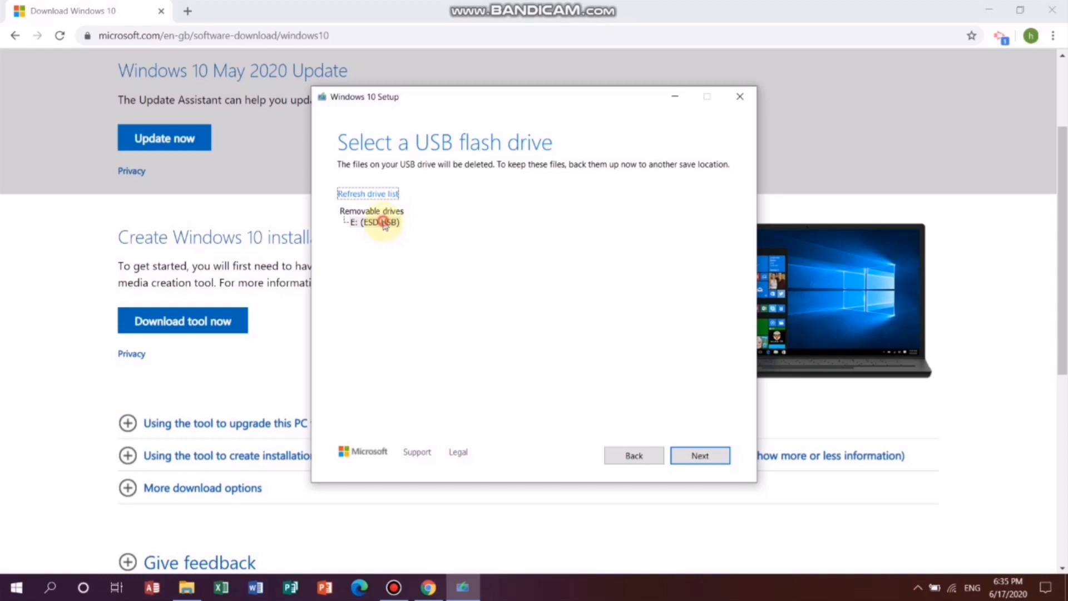
left_click(383, 223)
left_click(699, 455)
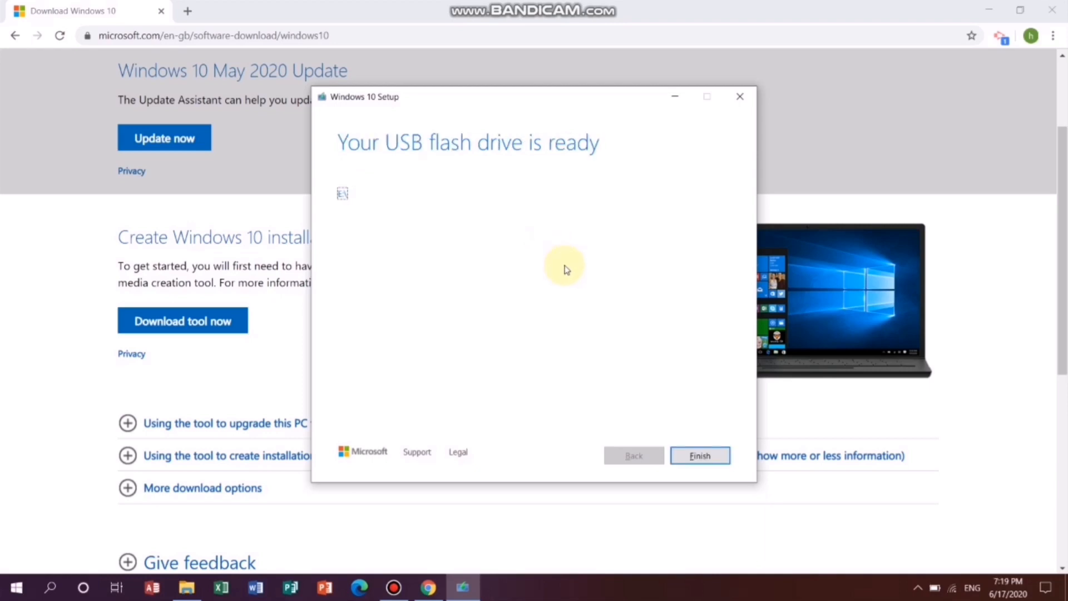
left_click(706, 457)
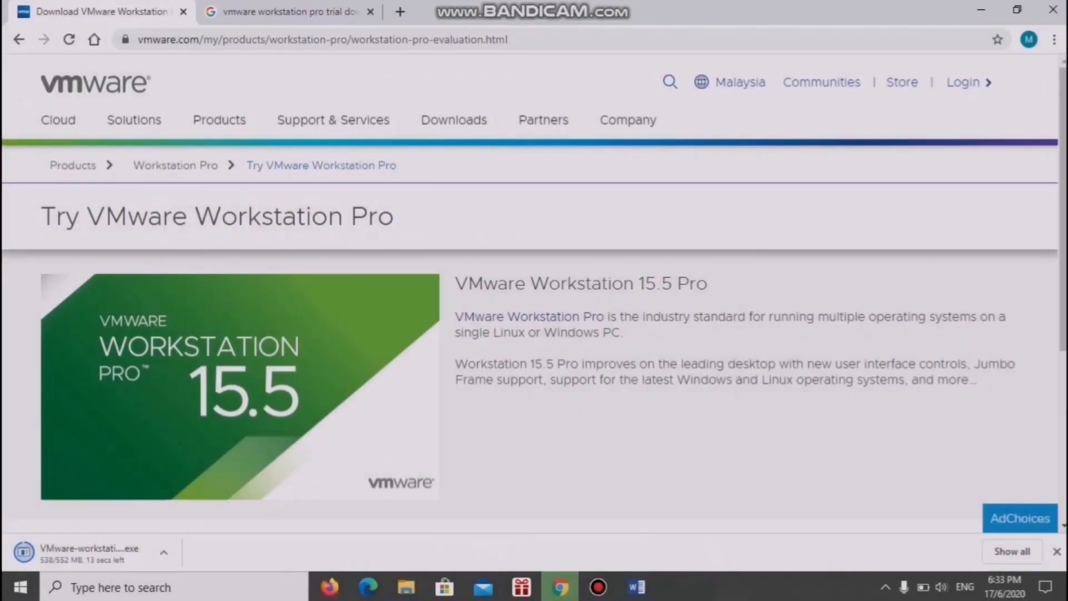
- Run the downloaded VMware Workstation 15.5 Pro for Windows installer and minimize the File Explorer and browser windows
scroll(534, 356, "down", 3)
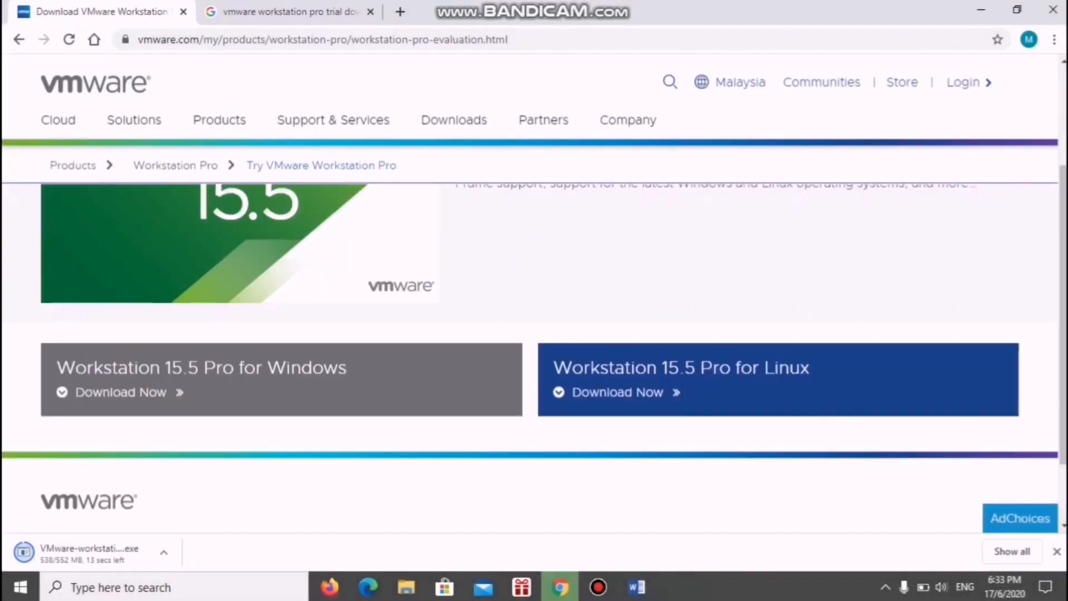
scroll(534, 356, "up", 1)
scroll(534, 356, "down", 1)
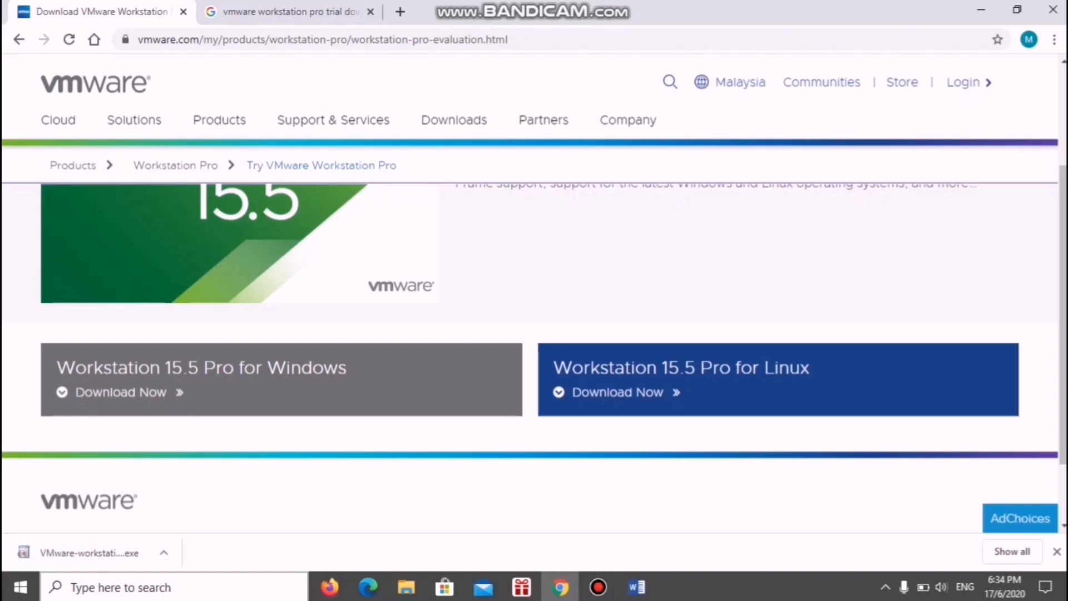
left_click(89, 552)
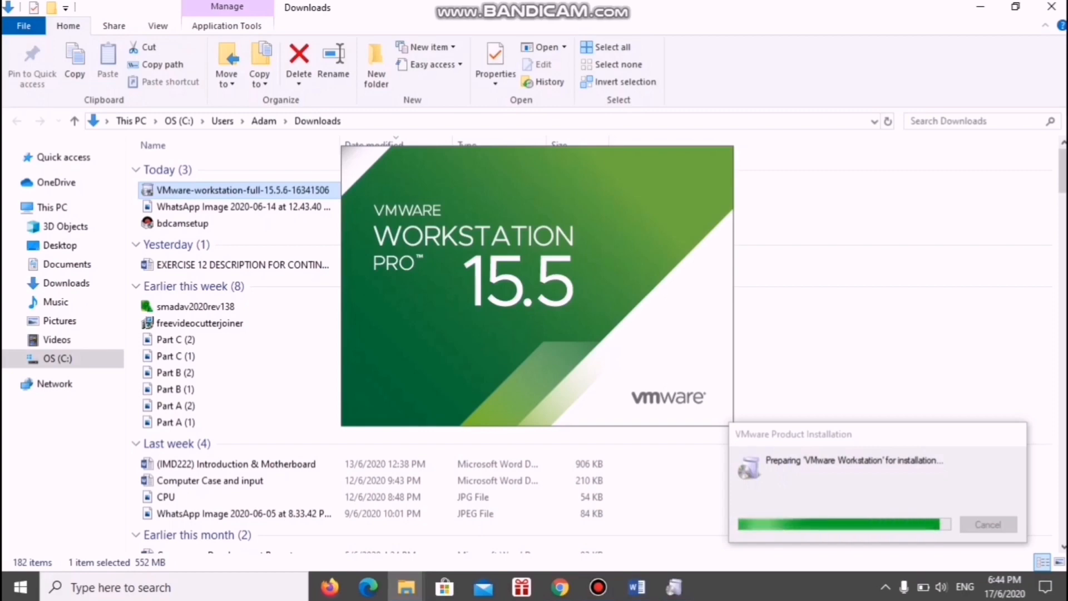
left_click(980, 7)
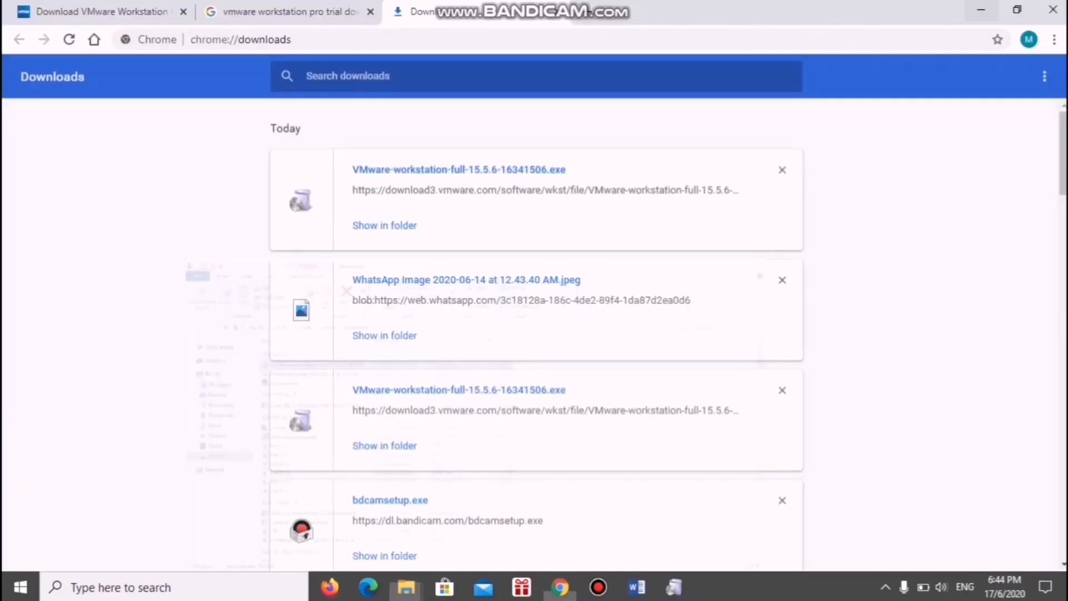
left_click(980, 7)
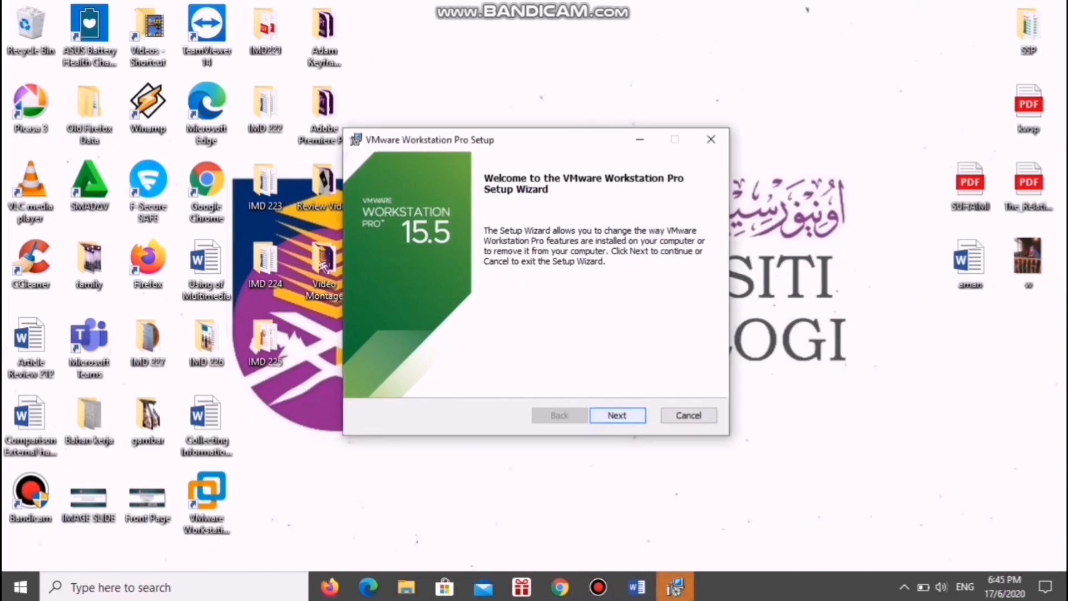
- Continue past the setup wizard's welcome page, cancel the VMware Workstation Pro installation and exit the wizard
key("Return")
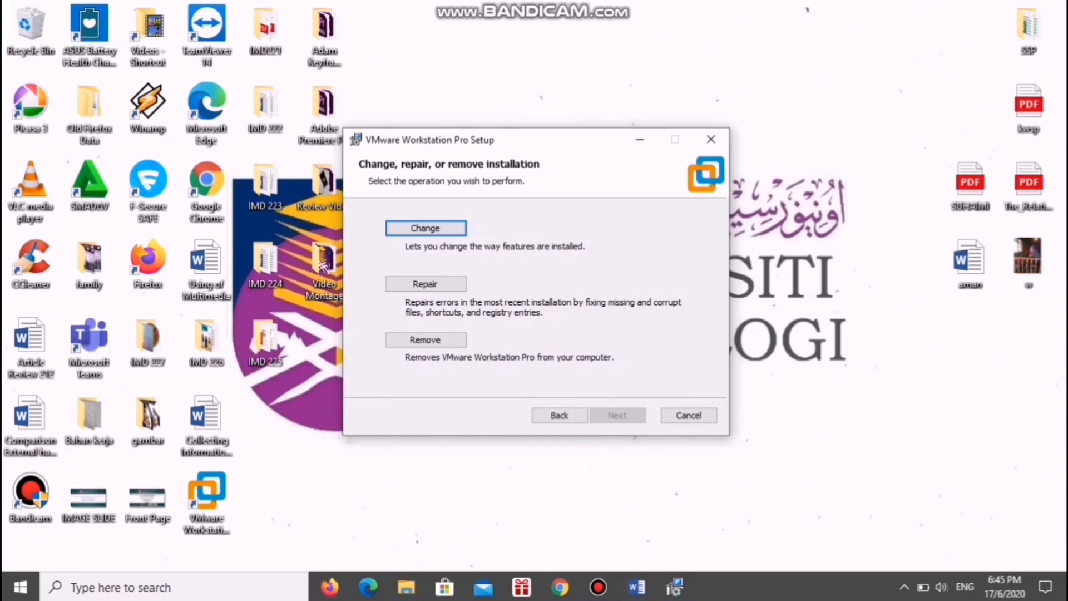
key("Escape")
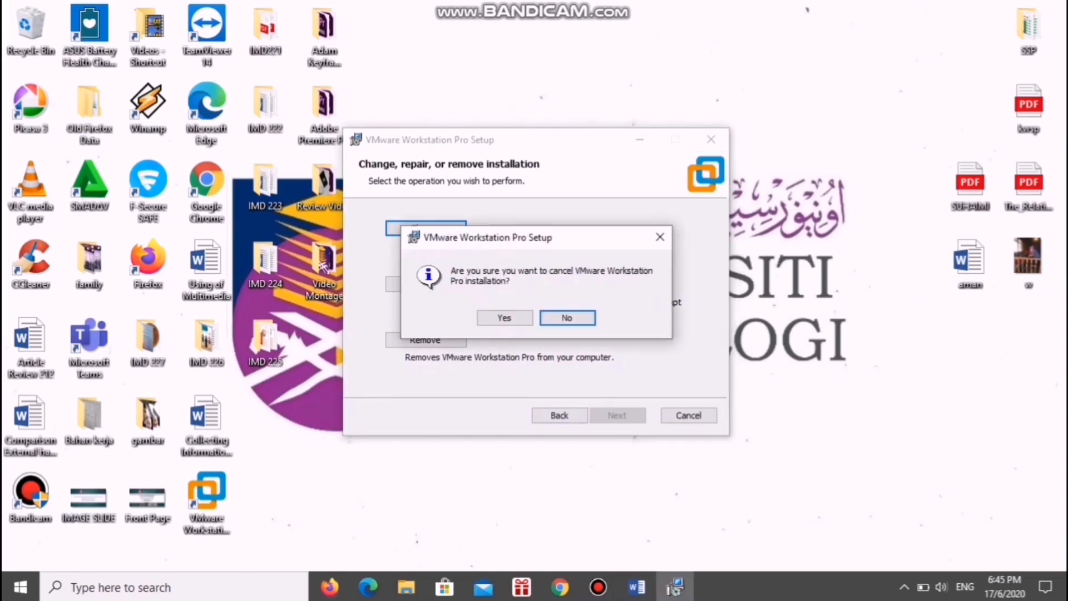
key("y")
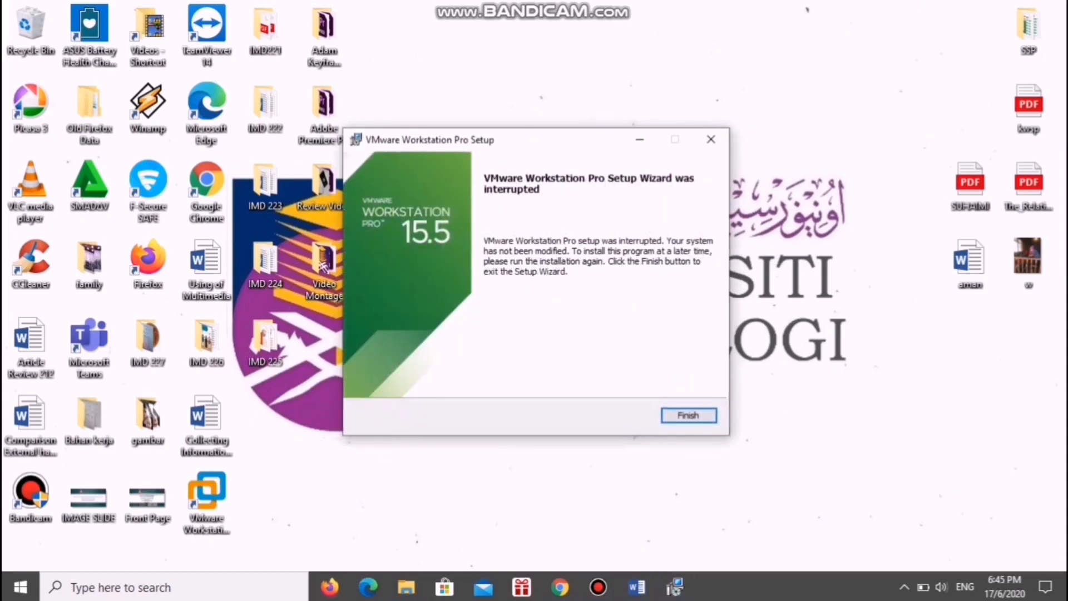
key("Return")
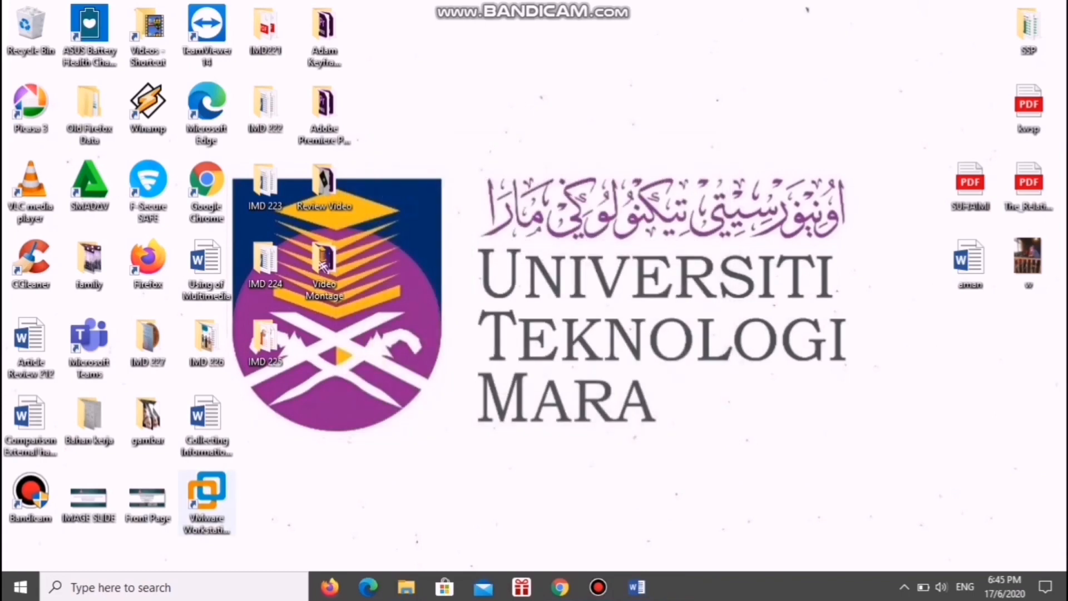
- Switch to VMware Workstation Pro and start creating a new virtual machine with the Typical (recommended) configuration
left_click(207, 494)
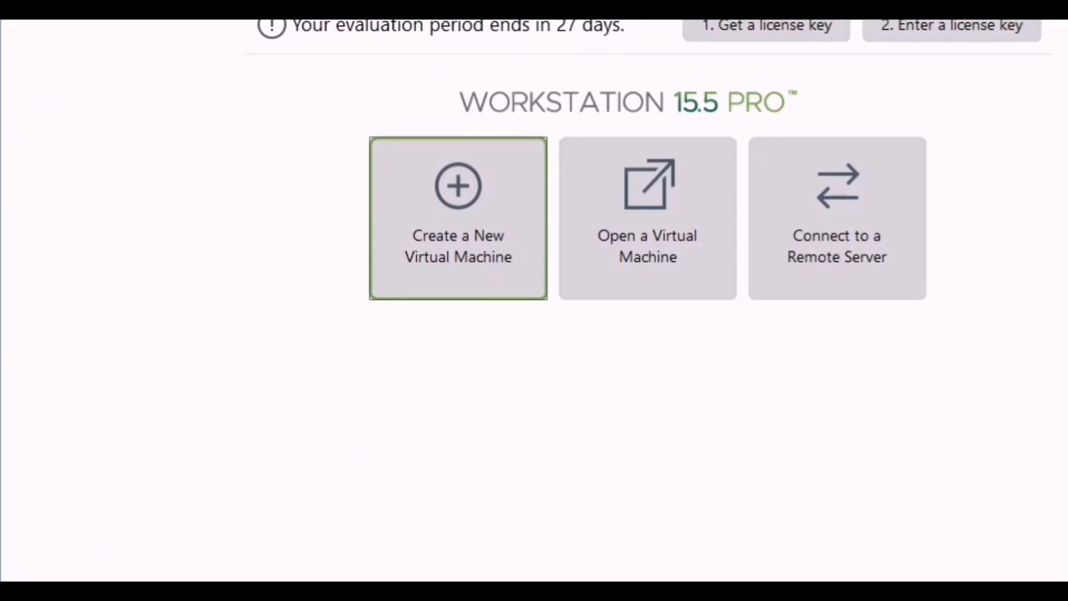
left_click(459, 218)
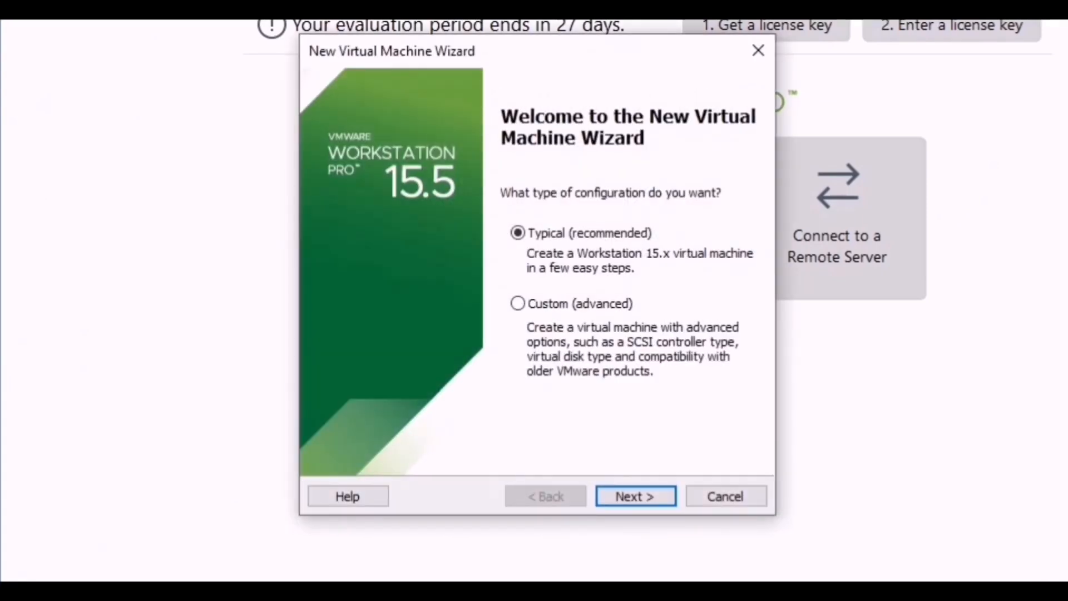
left_click_drag(534, 50, 941, 109)
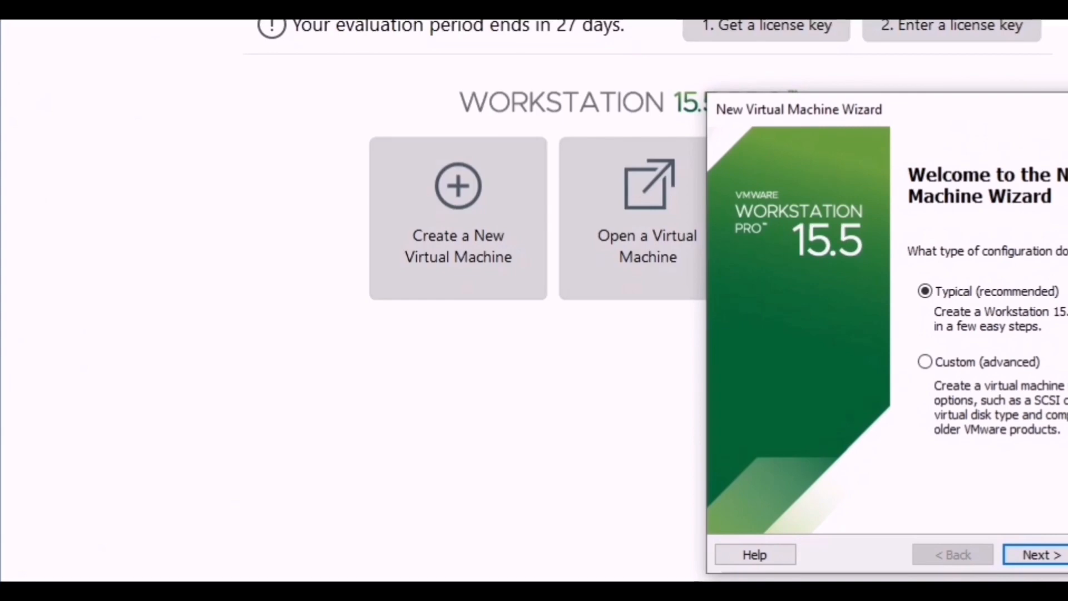
left_click_drag(1037, 116, 644, 66)
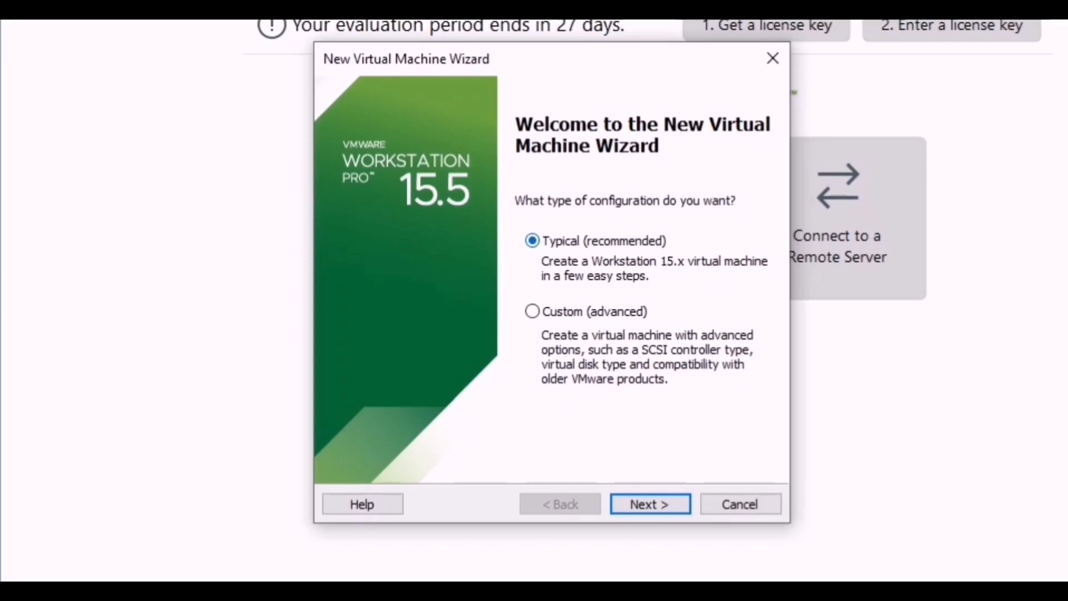
key("Return")
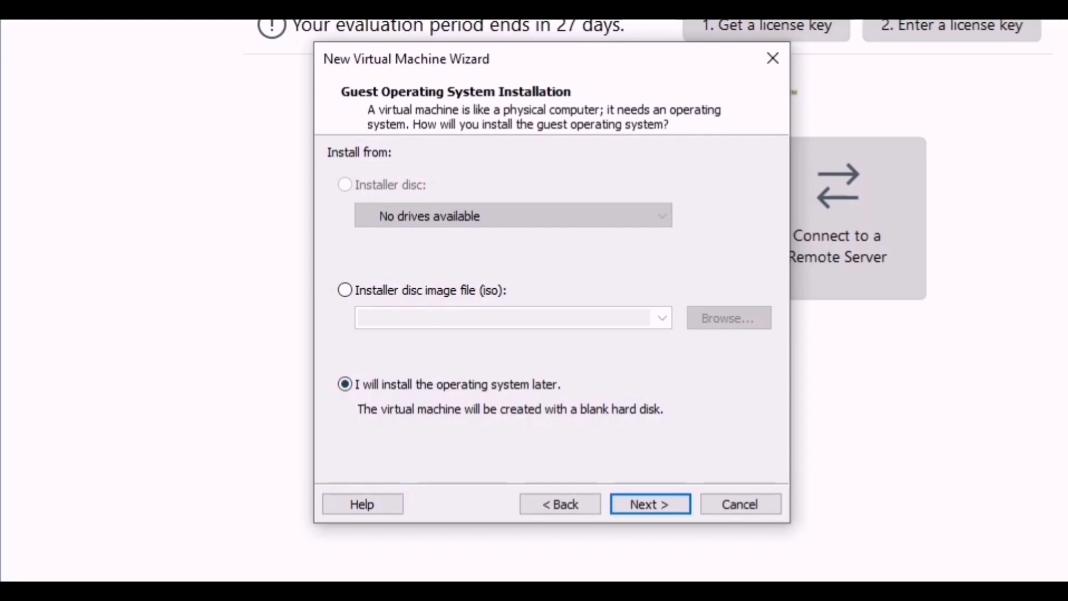
- Leave the operating system for later installation, choose Microsoft Windows with version Windows 10 x64, and accept the name Windows 10 x64
key("Return")
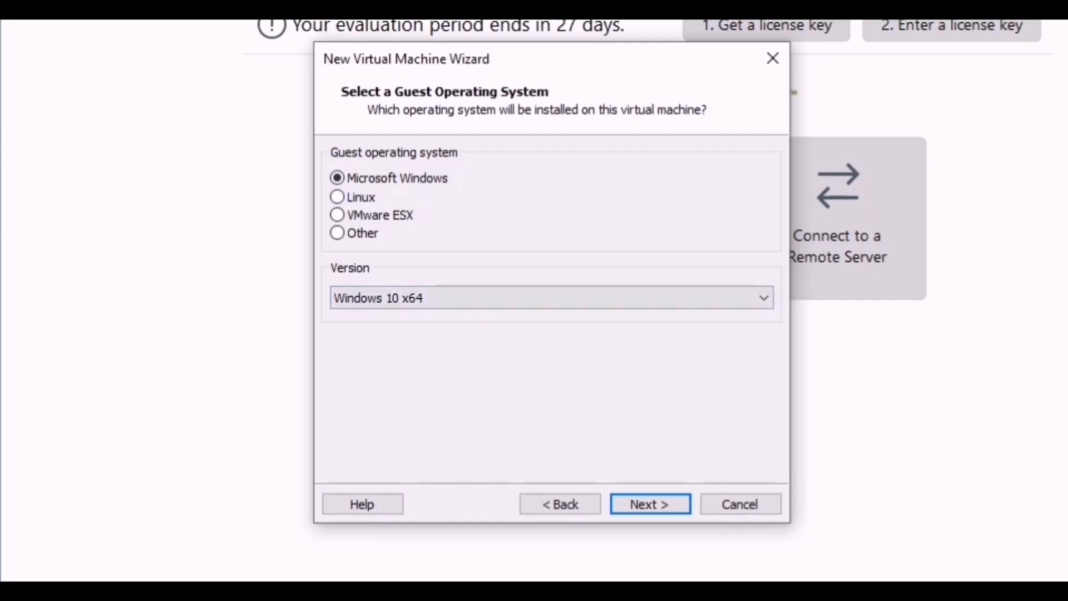
key("Return")
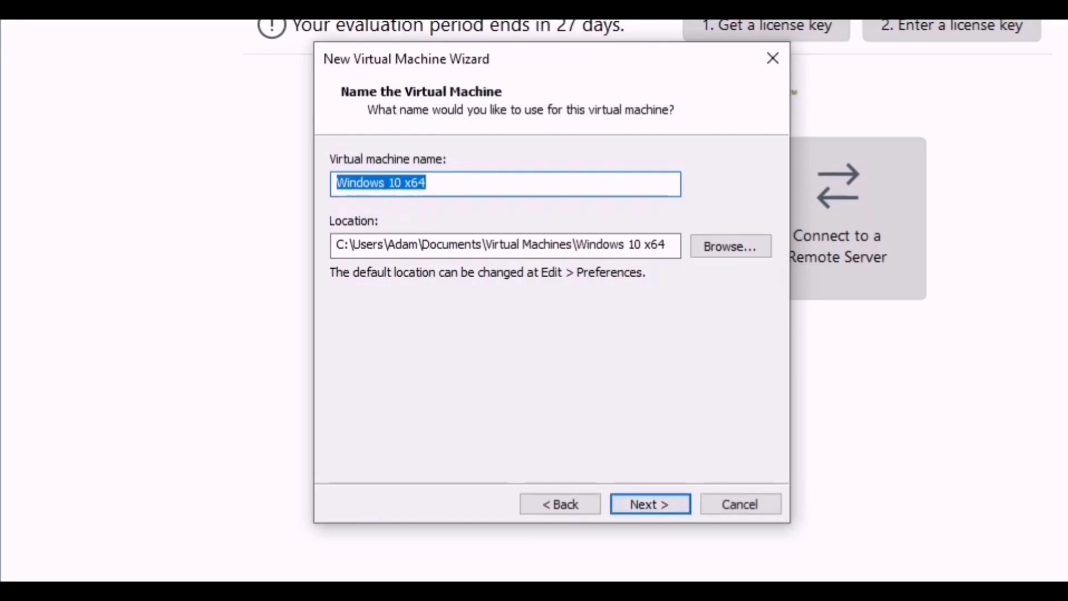
left_click(439, 183)
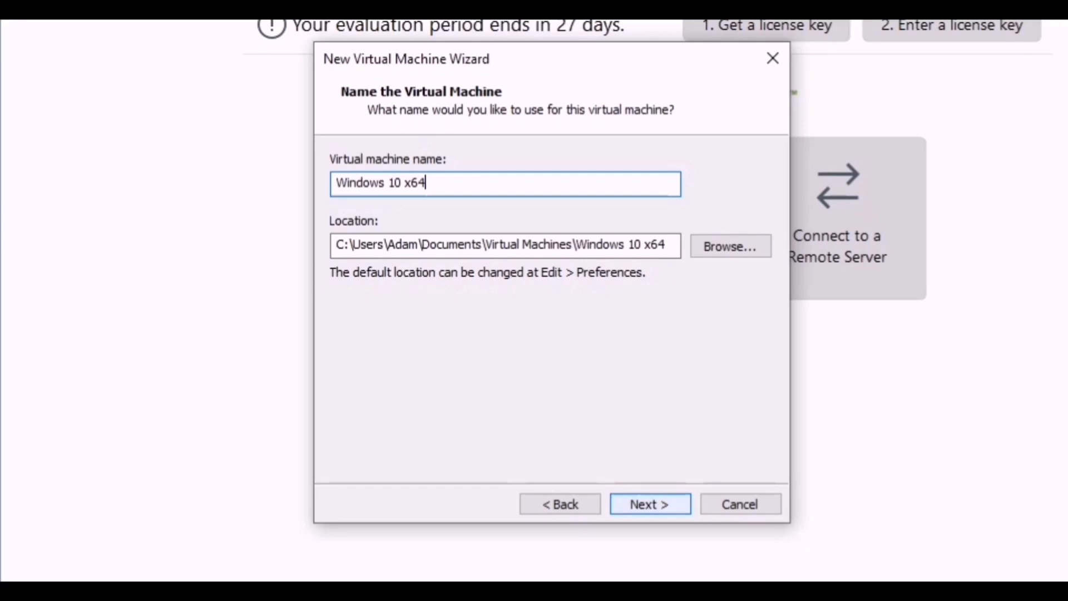
key("Return")
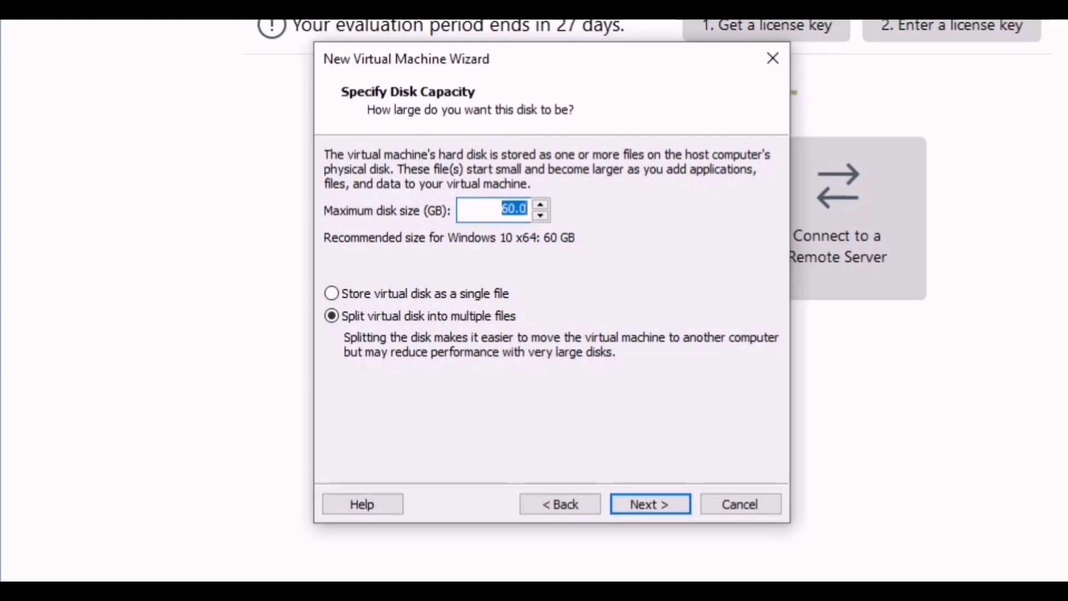
- Set the maximum disk size to 20 GB, with the virtual disk split into multiple files
left_click(509, 208)
key("BackSpace")
type("2")
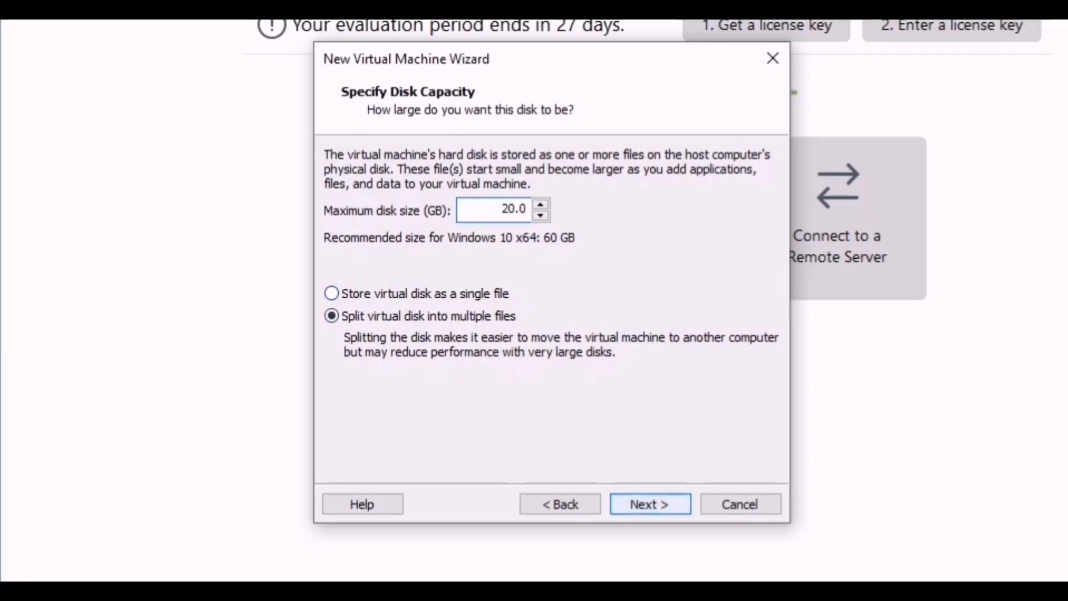
key("Return")
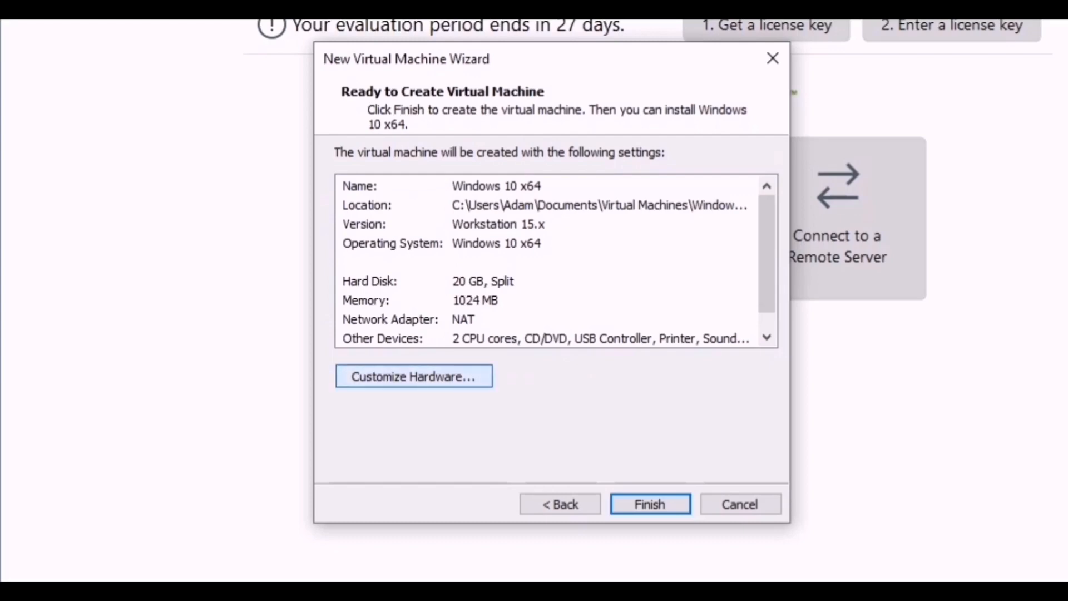
- Customize the virtual machine's hardware by setting its memory to 2048 MB, and check the processor settings
left_click(413, 376)
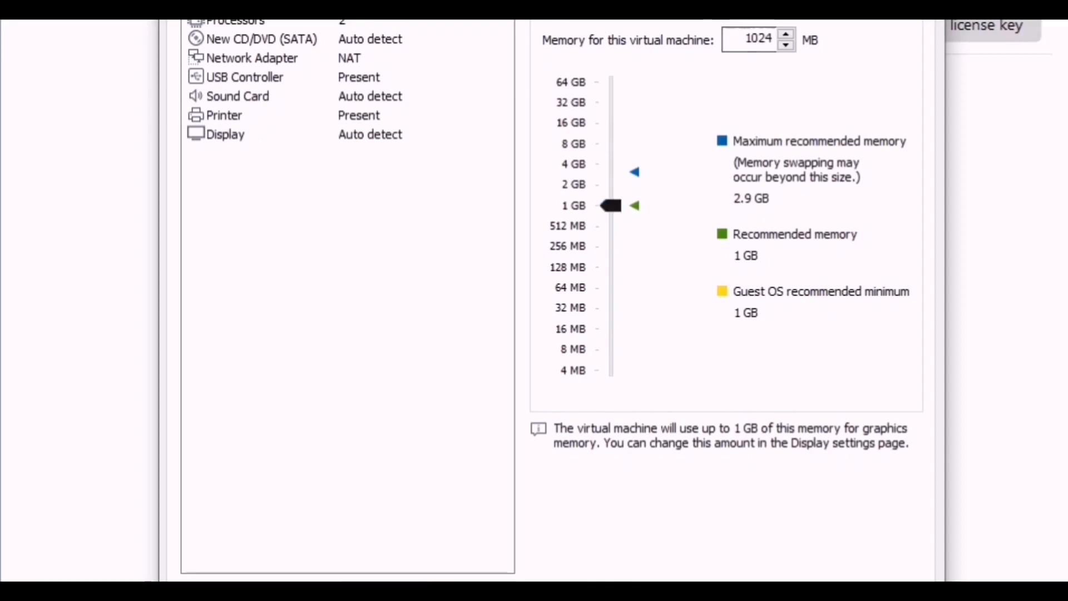
left_click_drag(610, 206, 610, 186)
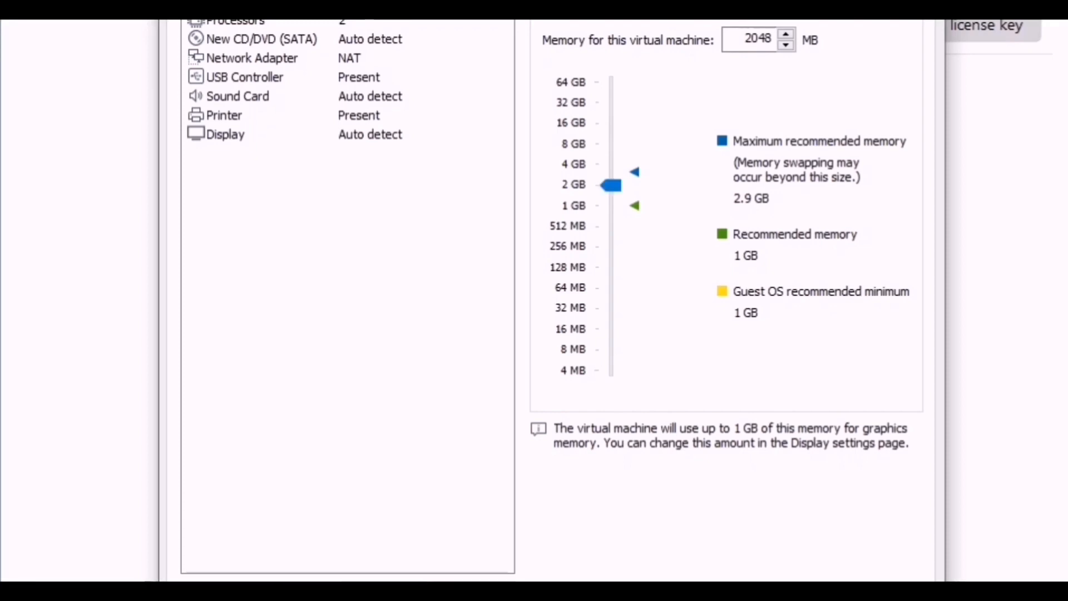
left_click(236, 23)
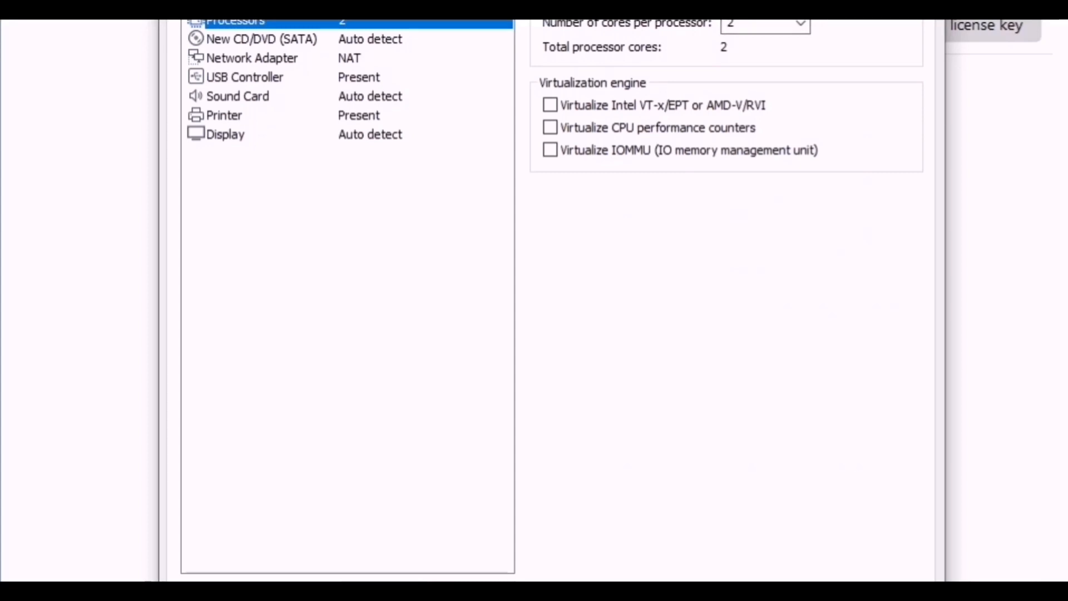
left_click(229, 1)
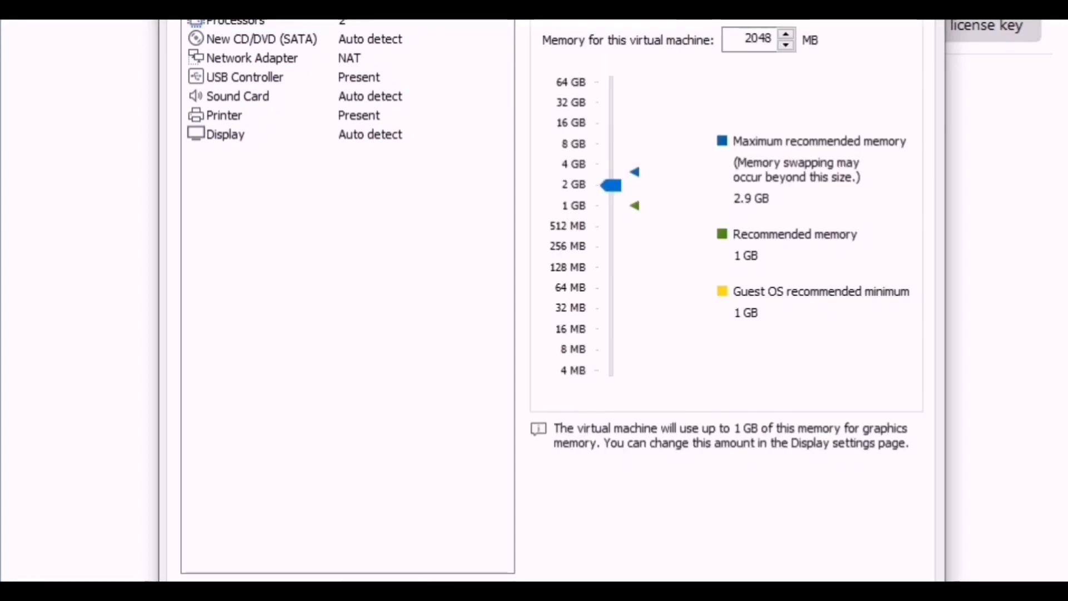
- Check the network adapter and USB controller settings, and finish creating the virtual machine
key("Down")
key("Down")
key("Down")
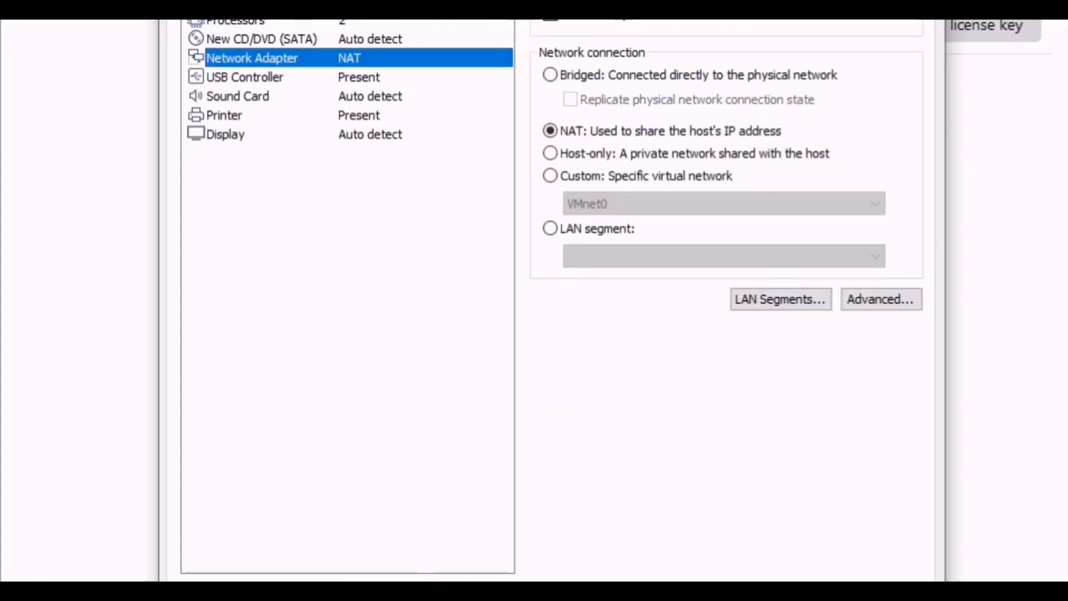
key("Down")
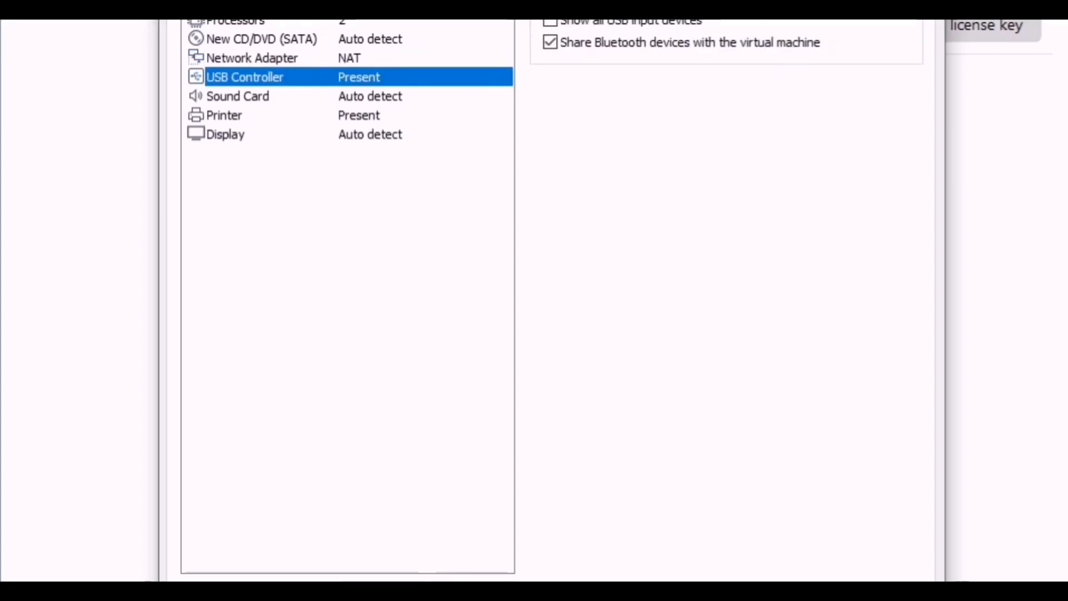
key("Escape")
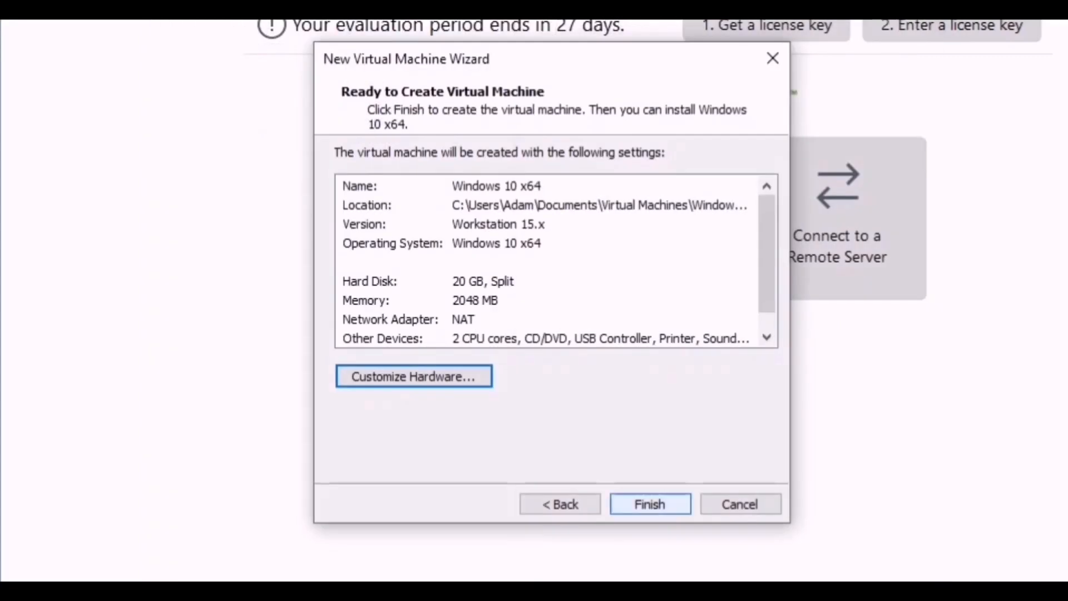
left_click(649, 504)
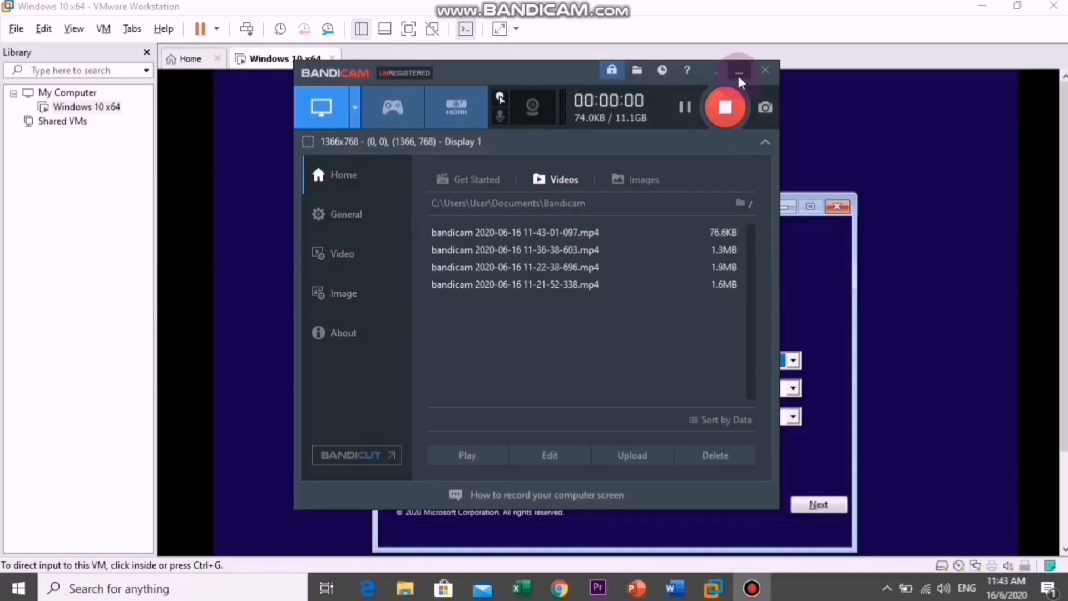
- Start the Windows installation with English (United States) as language and time format and US as the keyboard input method
left_click(737, 72)
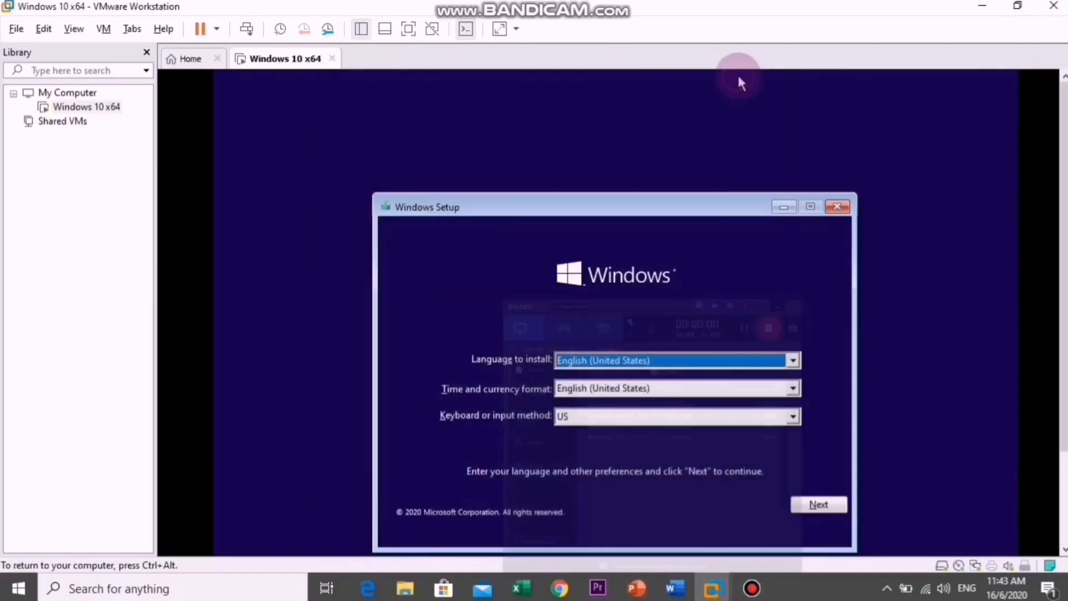
left_click(817, 504)
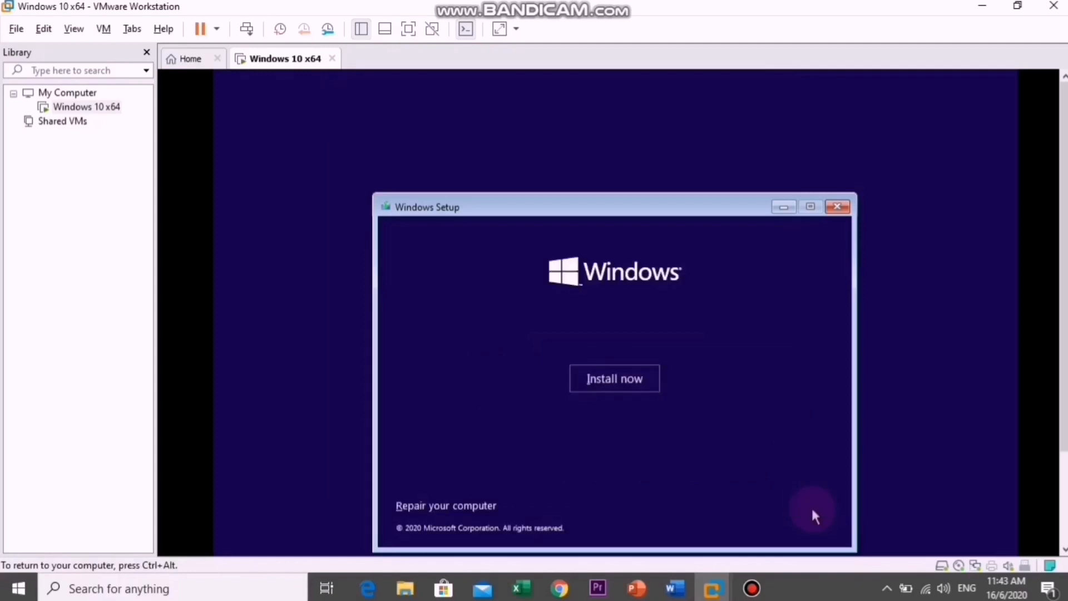
left_click(639, 381)
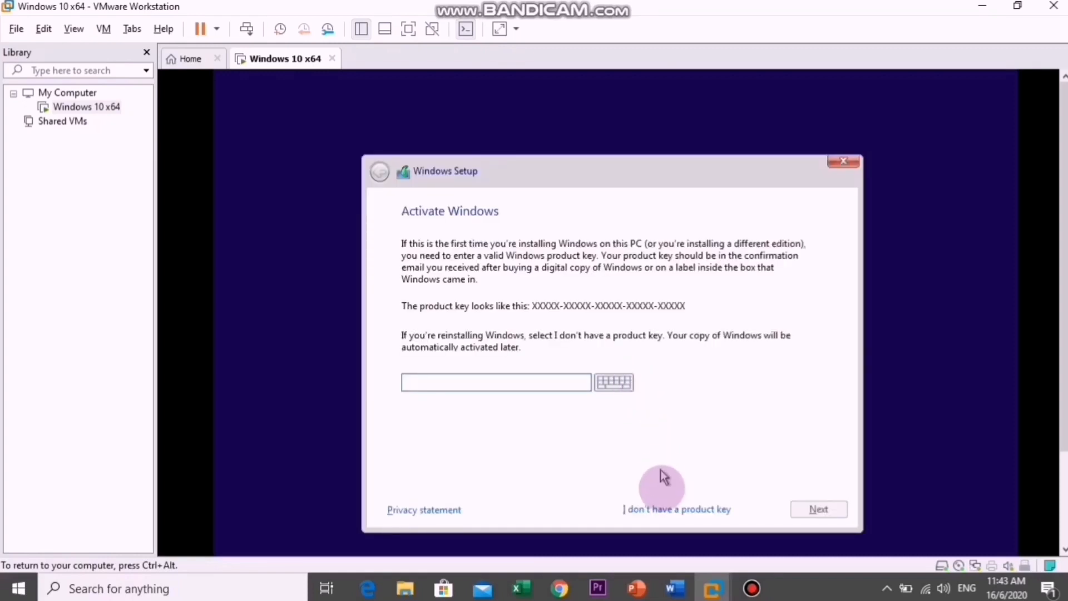
- Continue without a product key, install the Windows 10 Home x64 edition, and accept the license terms
left_click(658, 507)
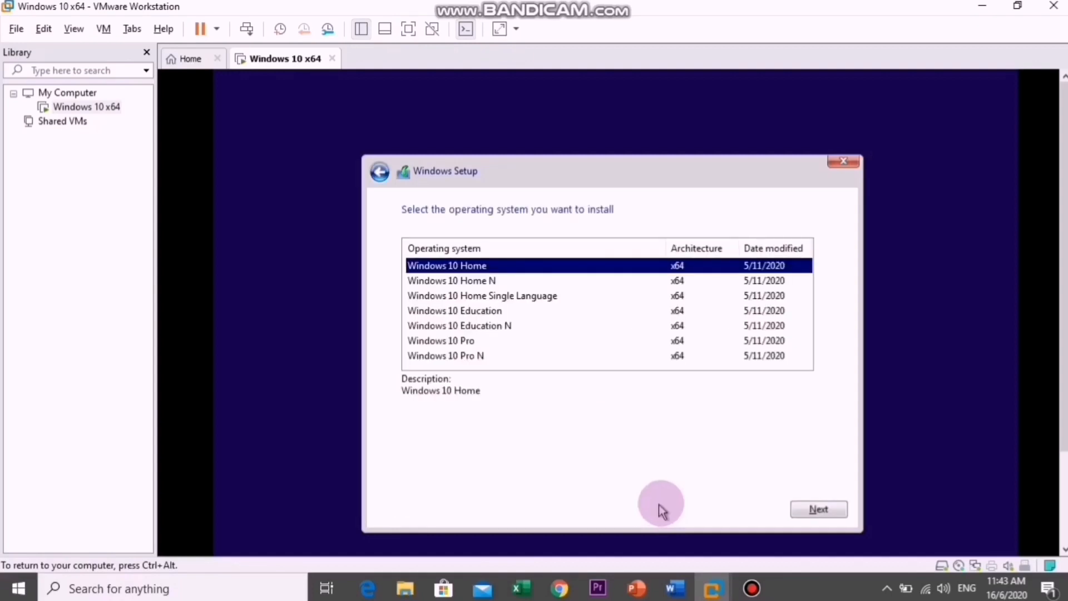
left_click(801, 510)
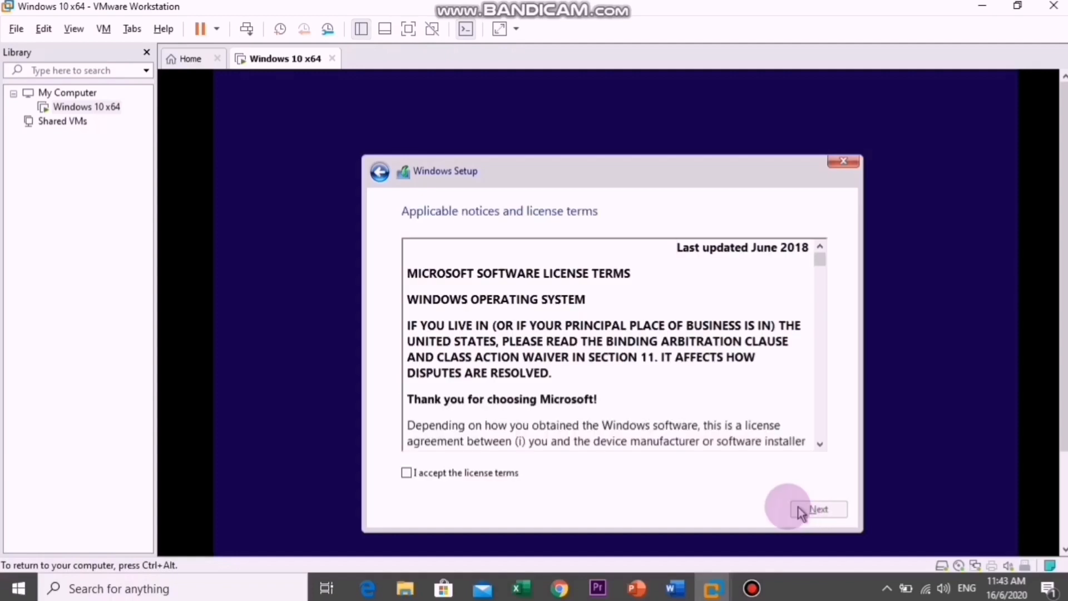
left_click(406, 473)
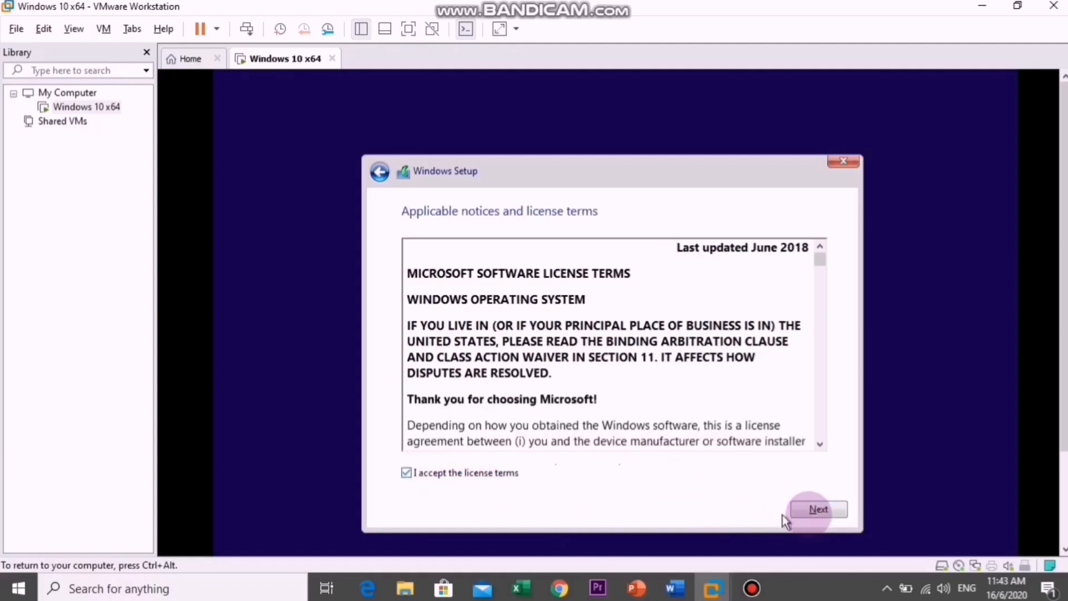
left_click(819, 510)
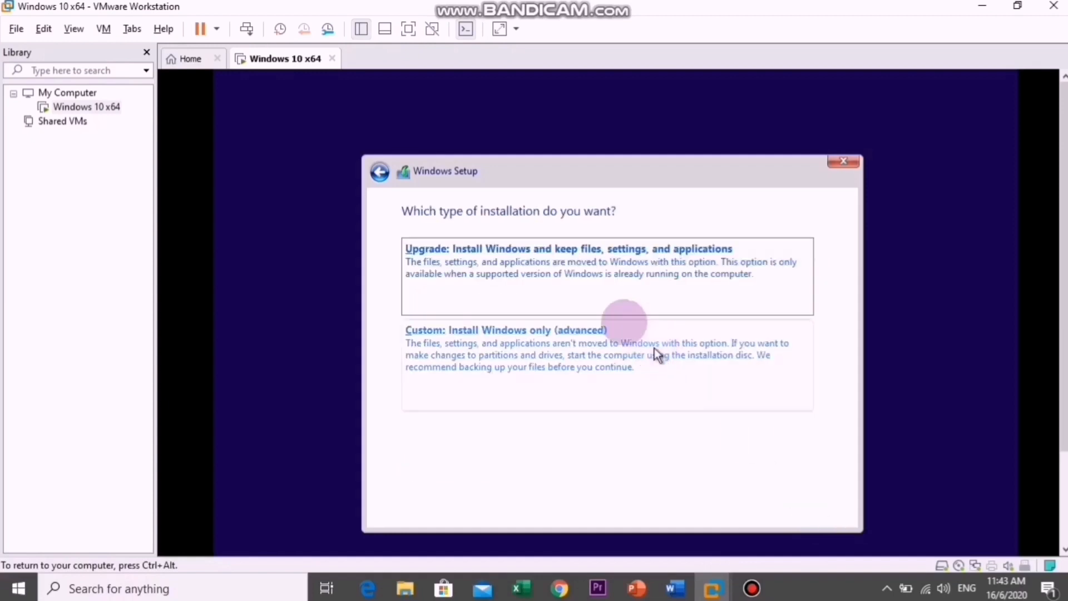
- Choose the custom Windows-only installation type and install Windows to the unallocated space on Drive 0
left_click(572, 287)
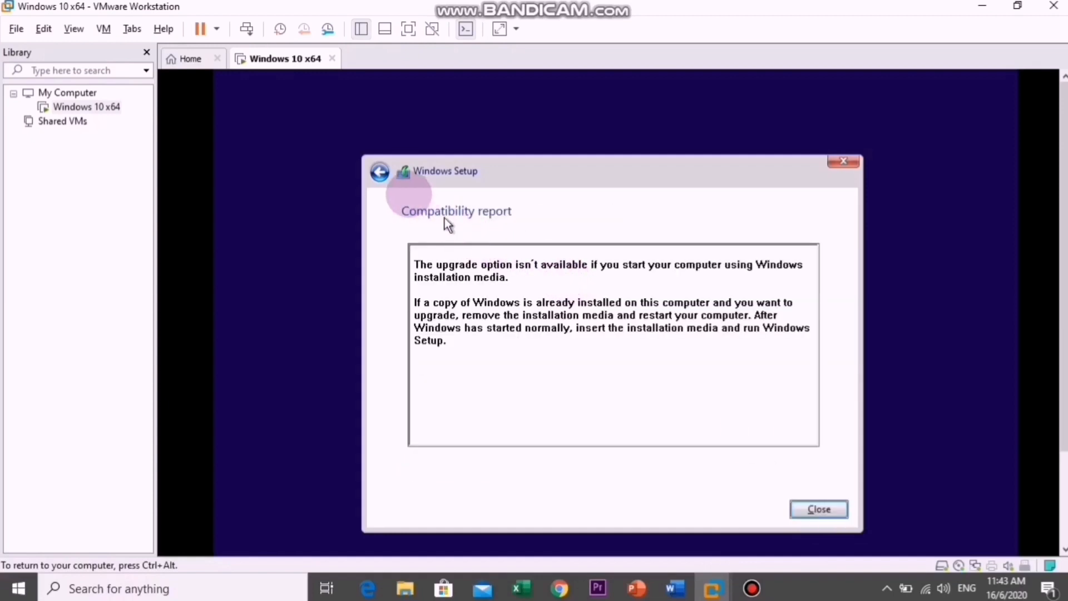
left_click(386, 181)
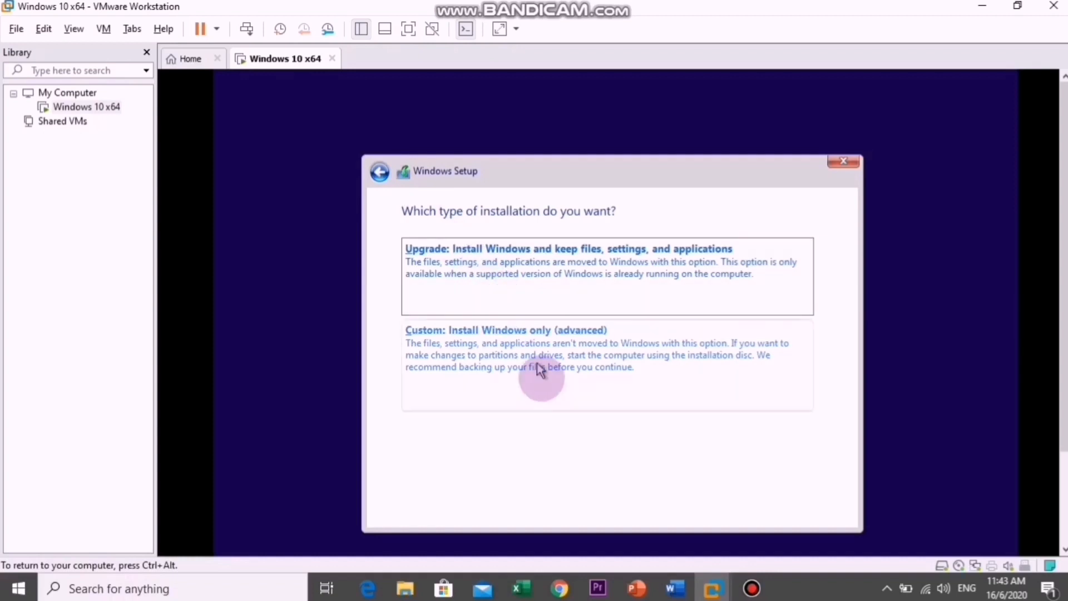
left_click(544, 385)
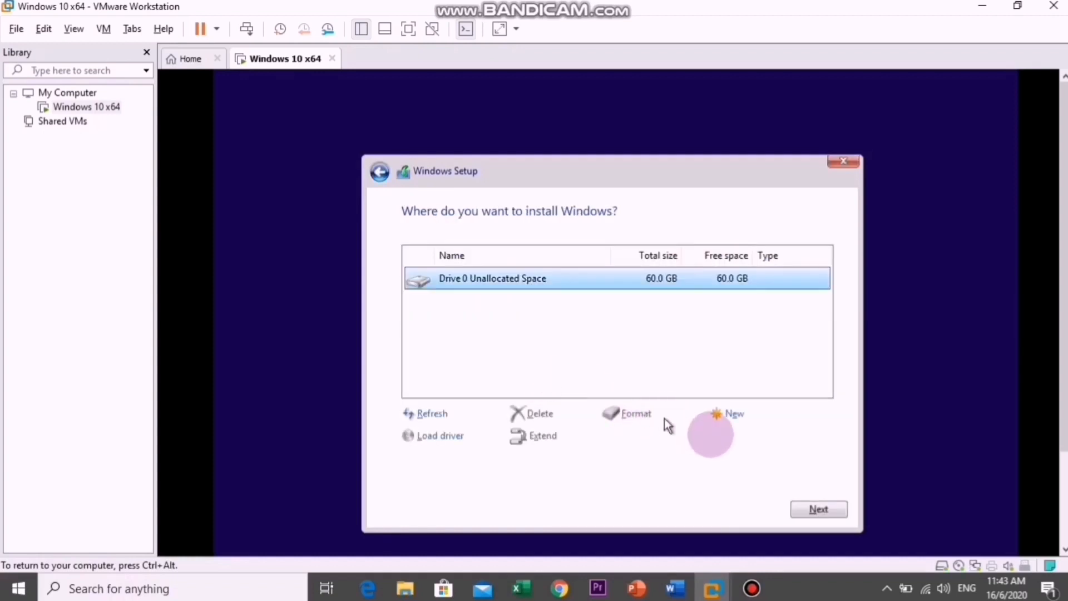
left_click(817, 510)
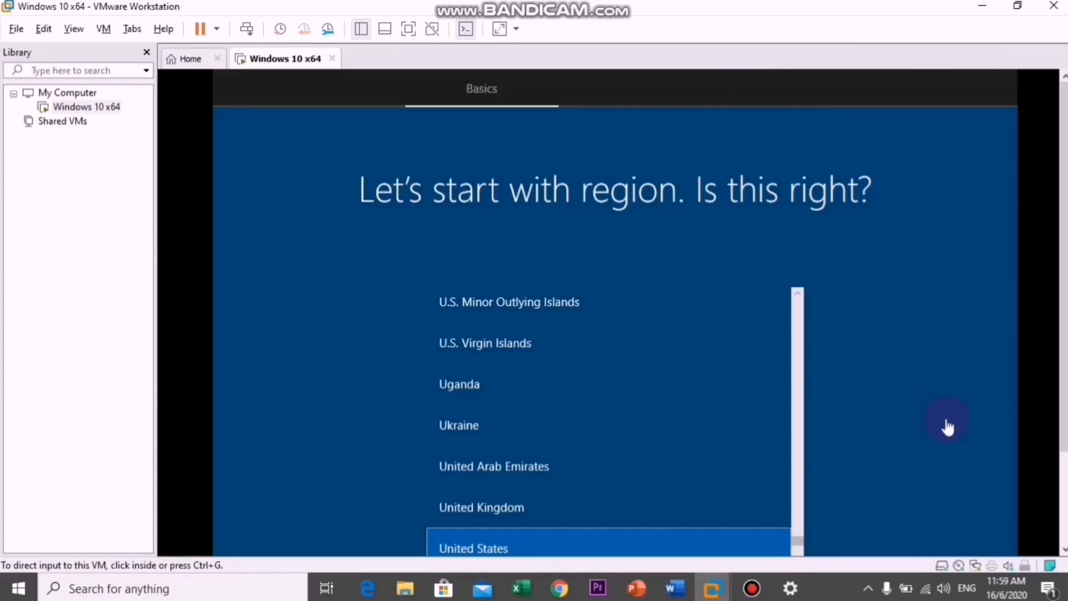
- Confirm United States as the region and US as the keyboard layout, without adding a second layout
scroll(1062, 415, "down", 3)
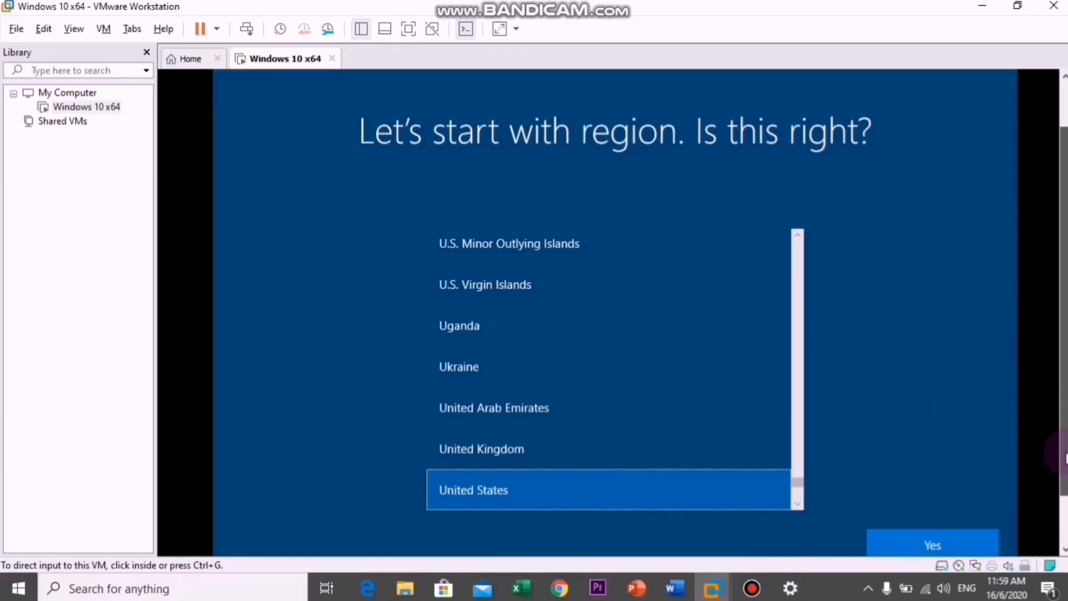
left_click(920, 531)
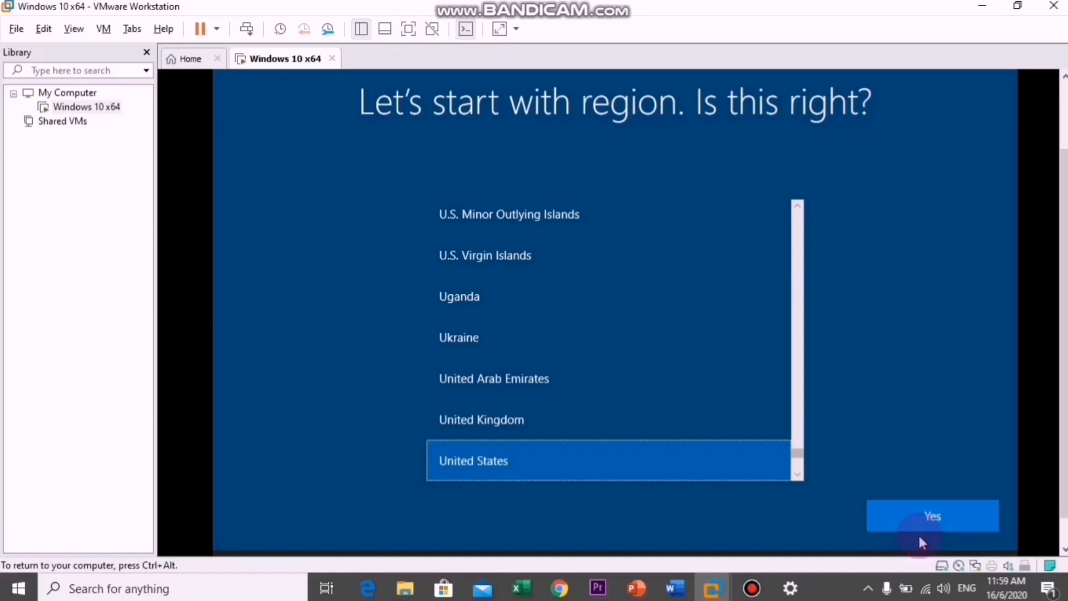
left_click(929, 517)
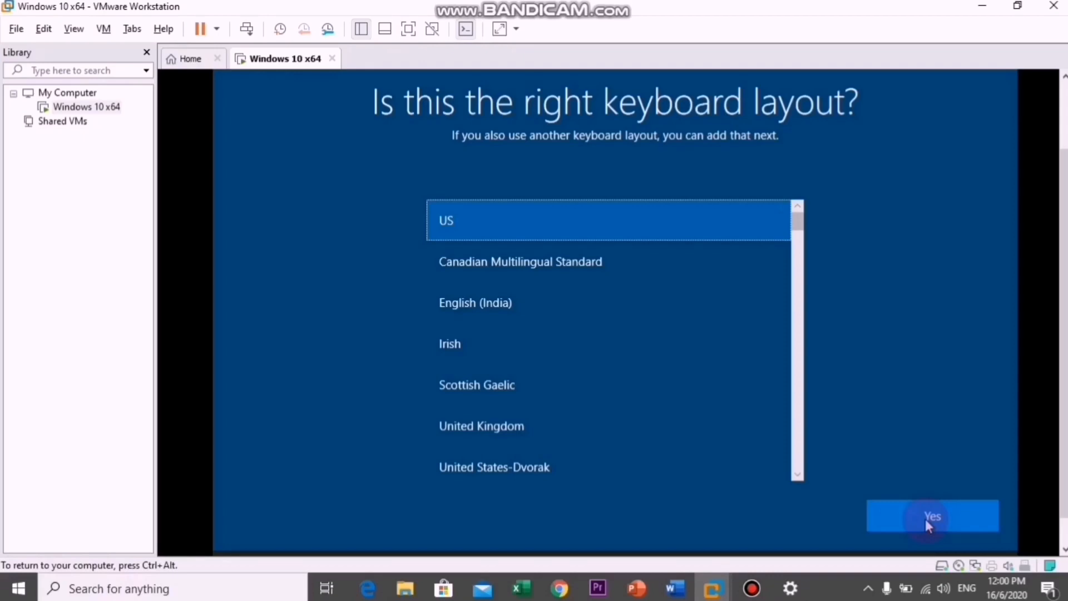
left_click(925, 518)
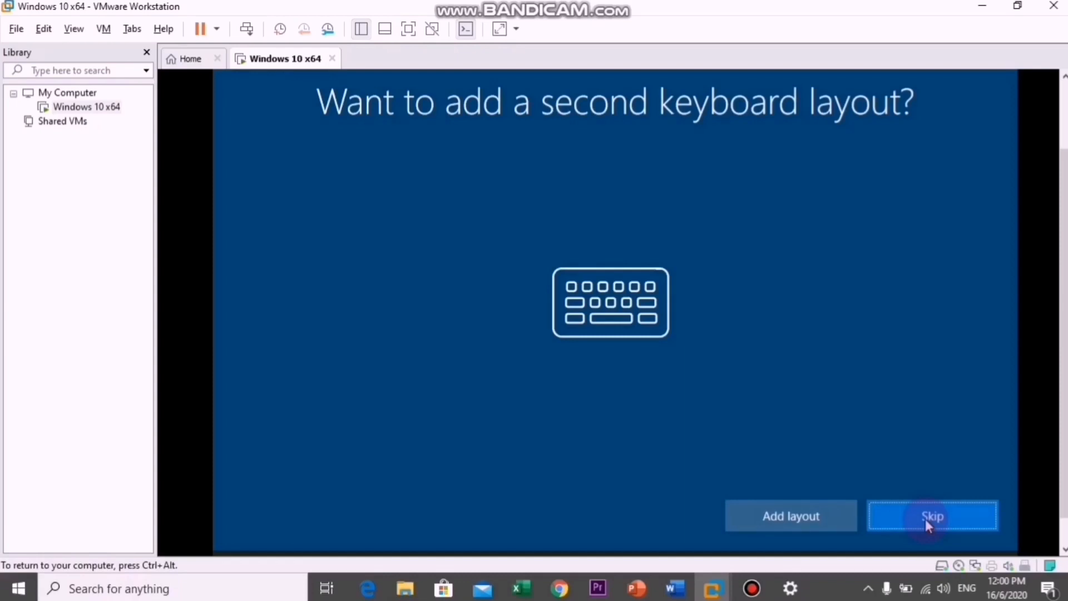
left_click(925, 520)
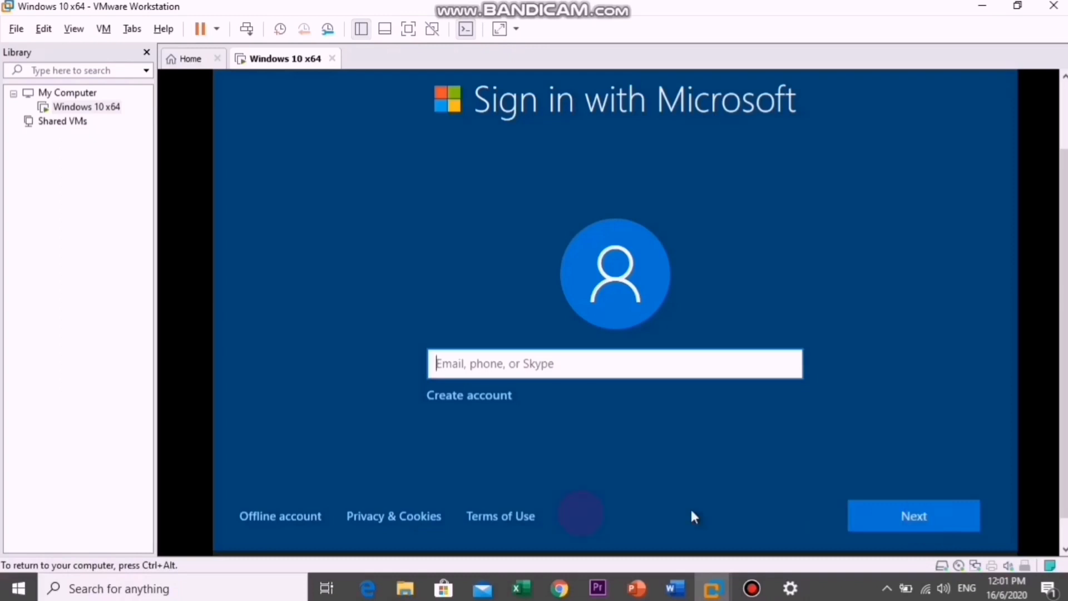
- Choose an offline account with the limited experience and enter the name of the person using the PC
left_click(294, 516)
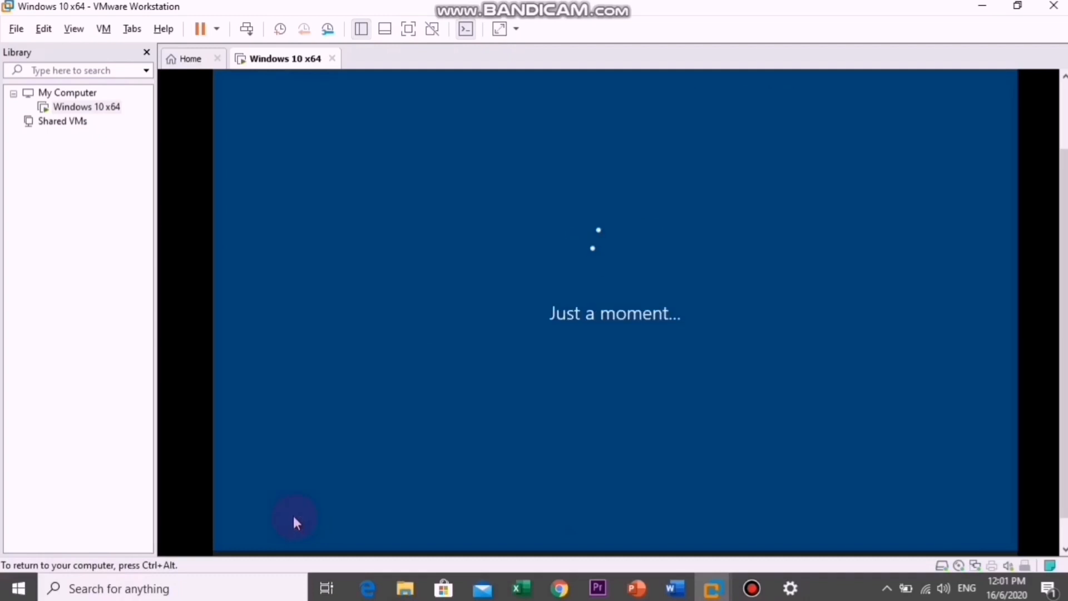
left_click(751, 588)
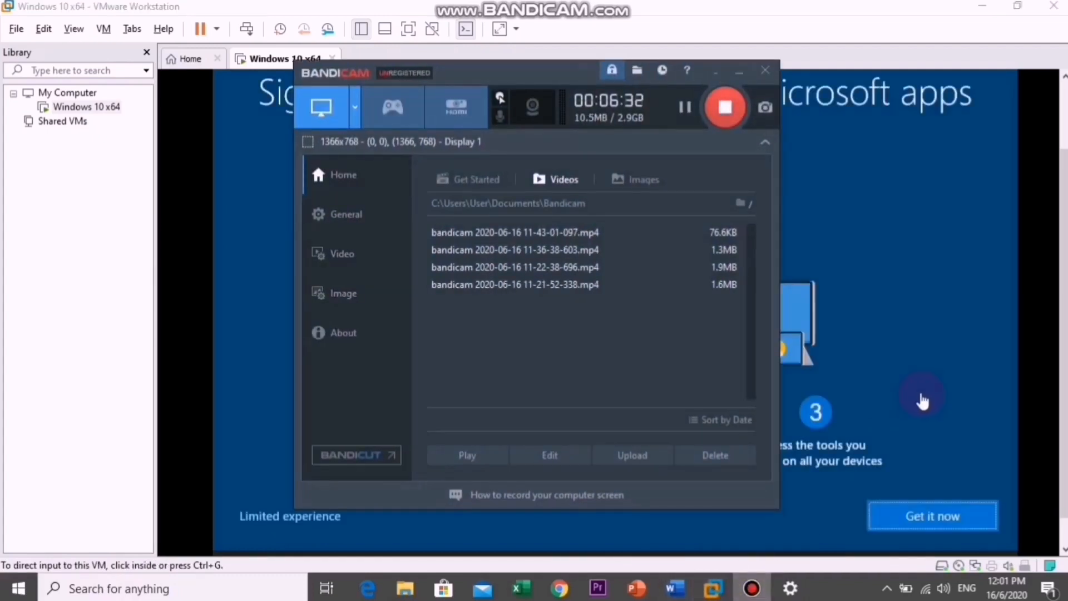
left_click(919, 390)
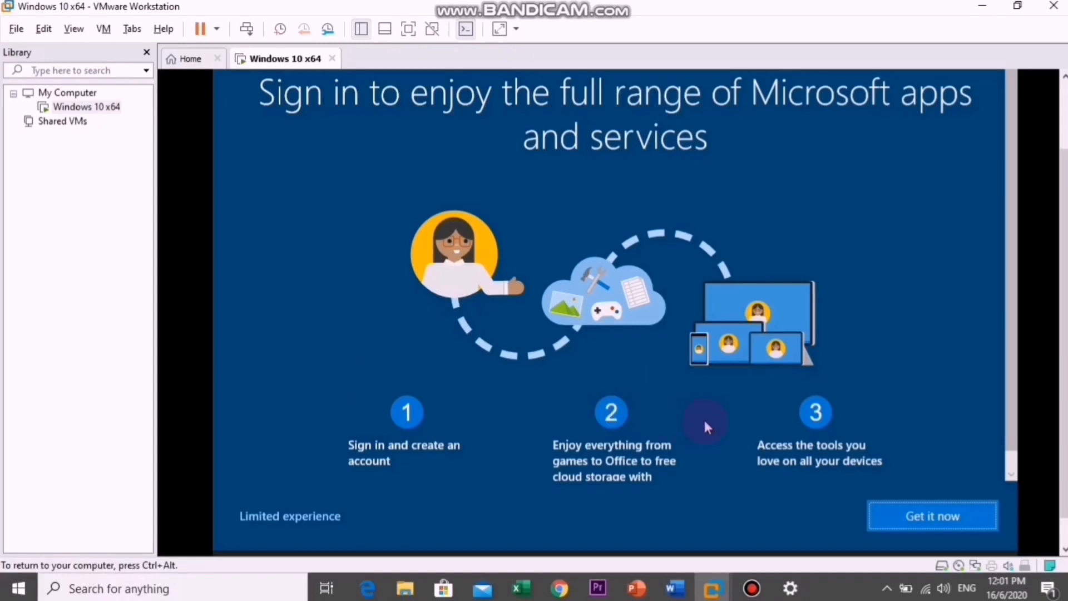
left_click(291, 513)
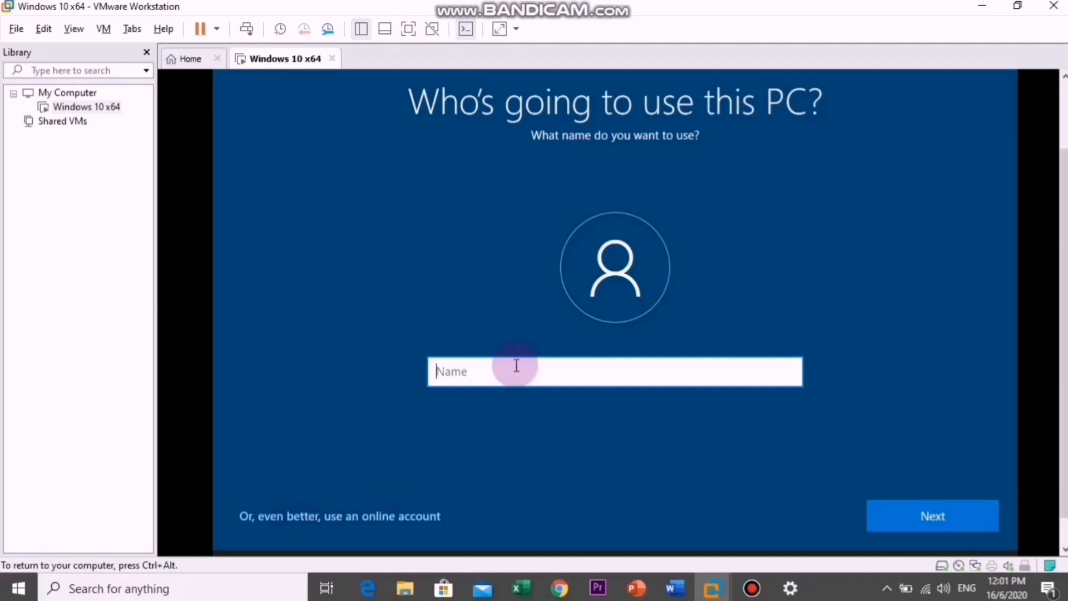
type("Hadif")
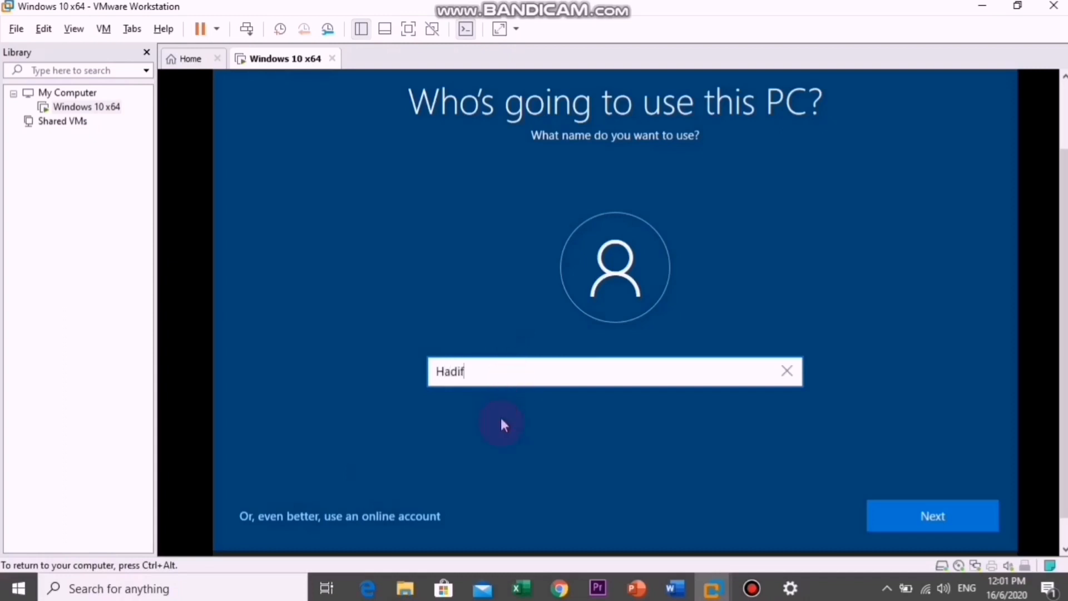
left_click(906, 510)
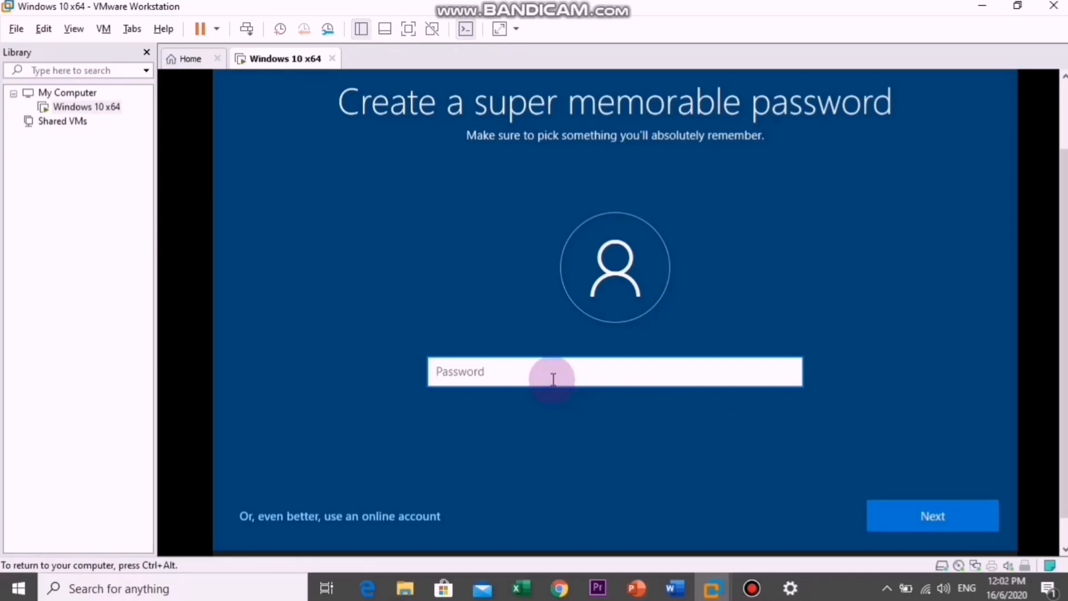
type("••••••")
- Enter a password for the new local account and continue to its confirmation
key("BackSpace")
key("BackSpace")
key("BackSpace")
key("BackSpace")
key("BackSpace")
key("BackSpace")
type("•••••")
key("BackSpace")
key("BackSpace")
key("BackSpace")
key("BackSpace")
key("BackSpace")
type("••••••••••")
left_click(931, 533)
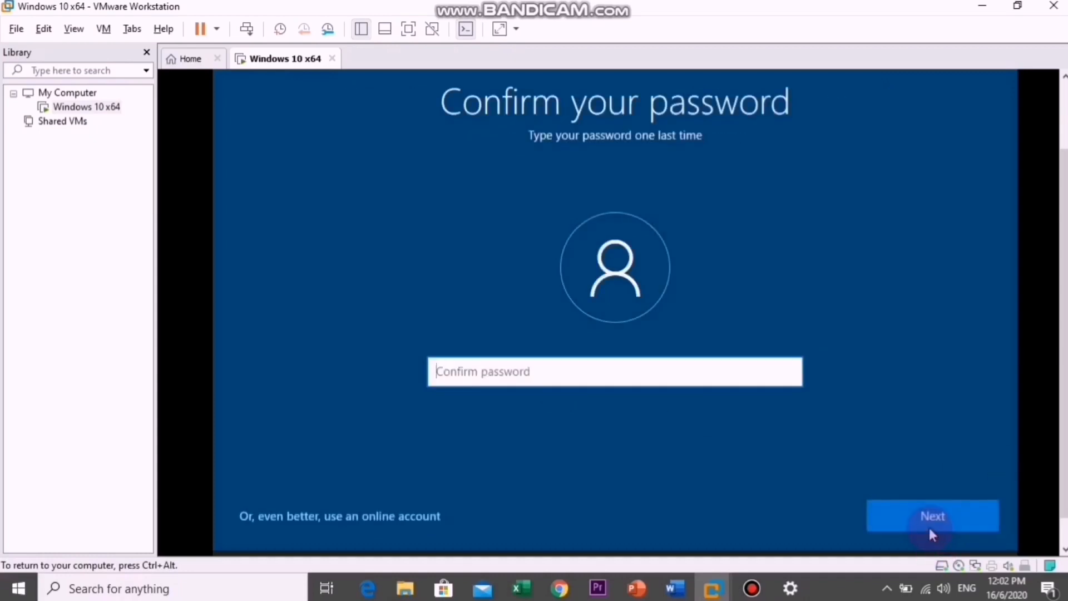
- Confirm the account password by entering it a second time
type("123")
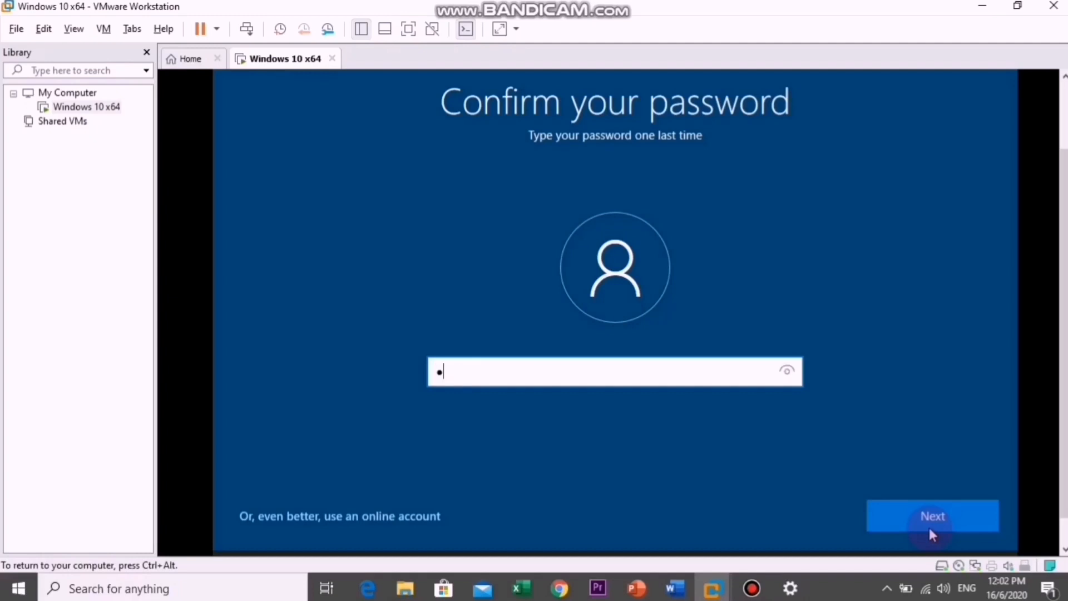
type("456789")
left_click(928, 527)
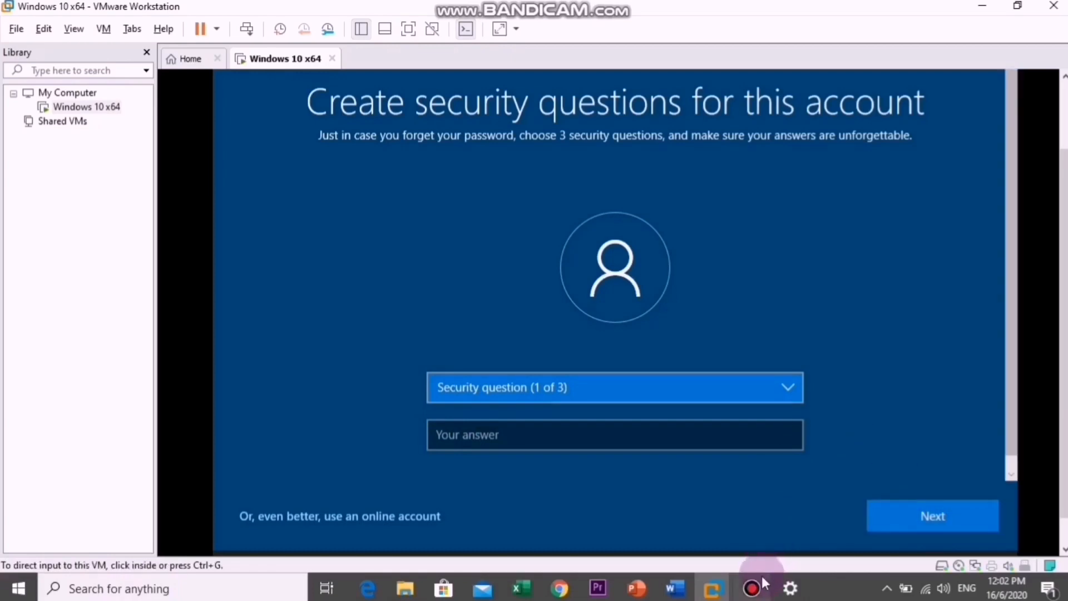
- Set the first security question to "What's the name of the city where you were born?" and enter its answer
left_click(758, 386)
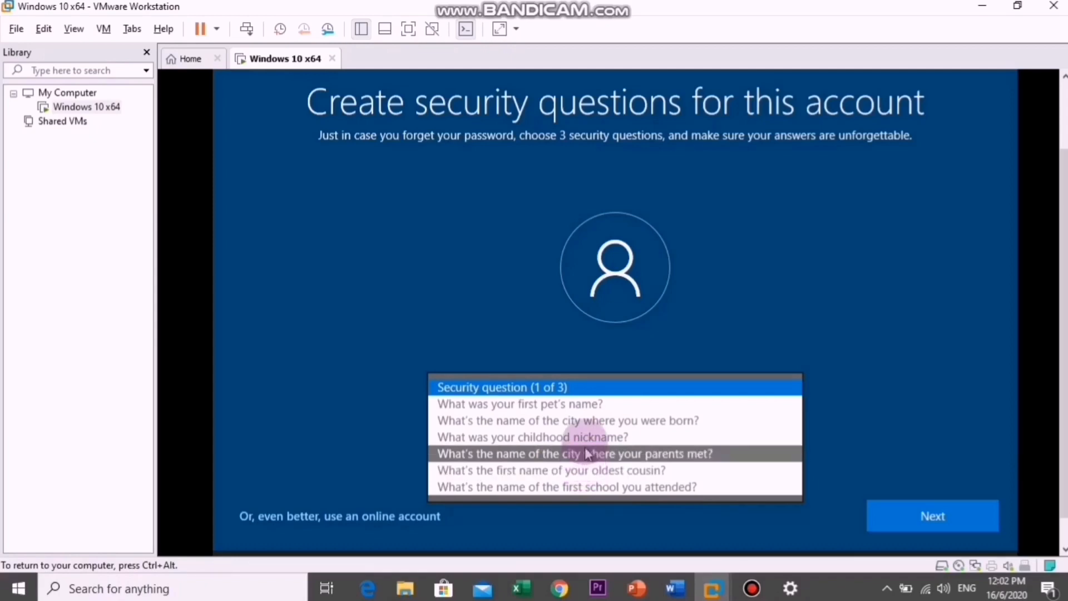
left_click(573, 423)
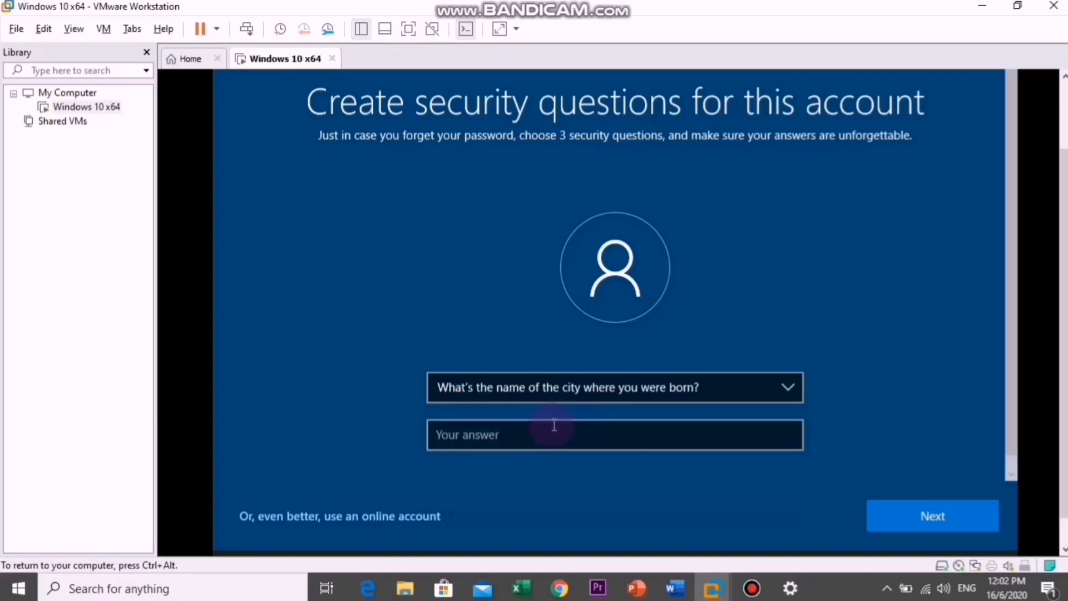
left_click(548, 428)
type("Kuantan")
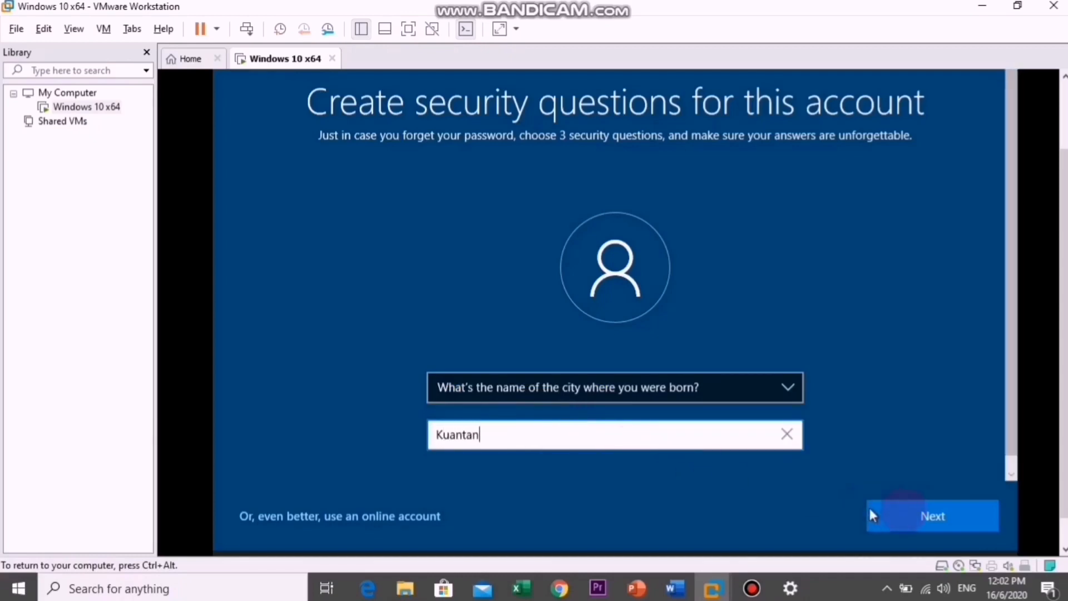
left_click(917, 512)
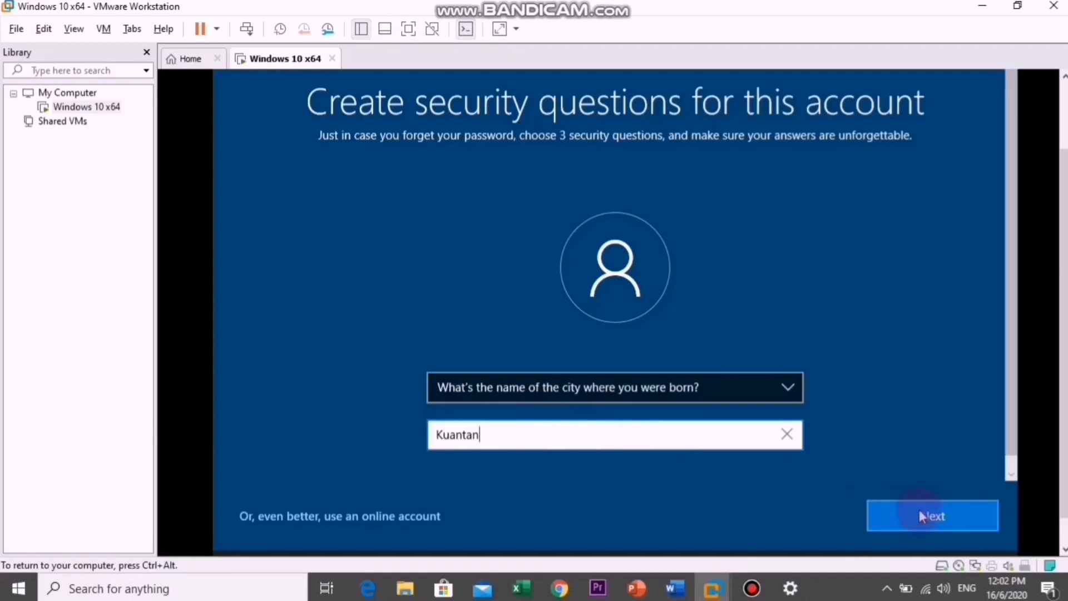
- Set the second security question to "What was your childhood nickname?", enter its answer and continue
left_click(685, 393)
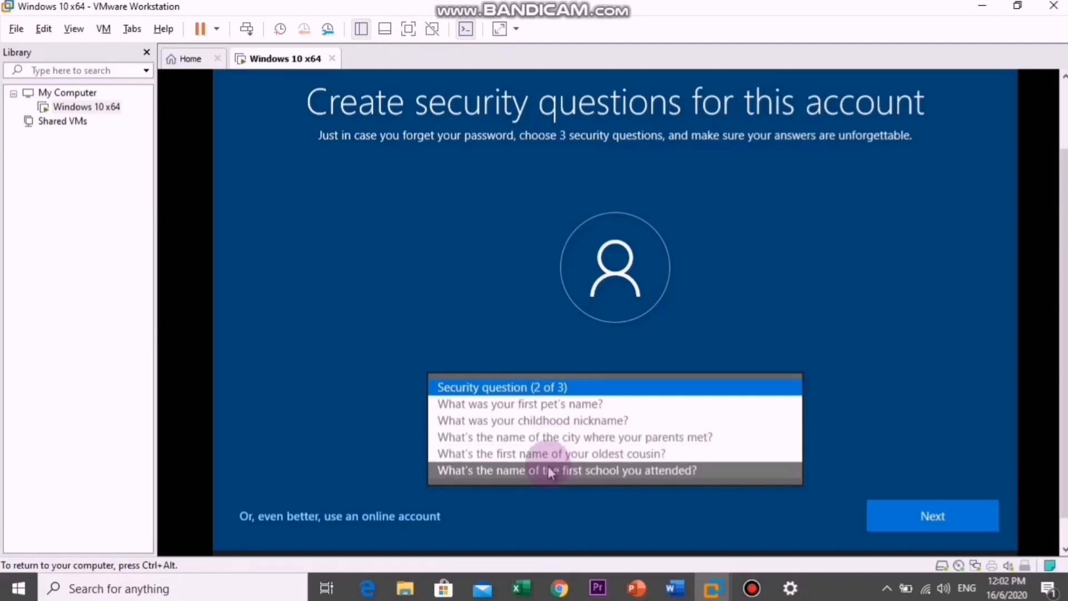
left_click(548, 421)
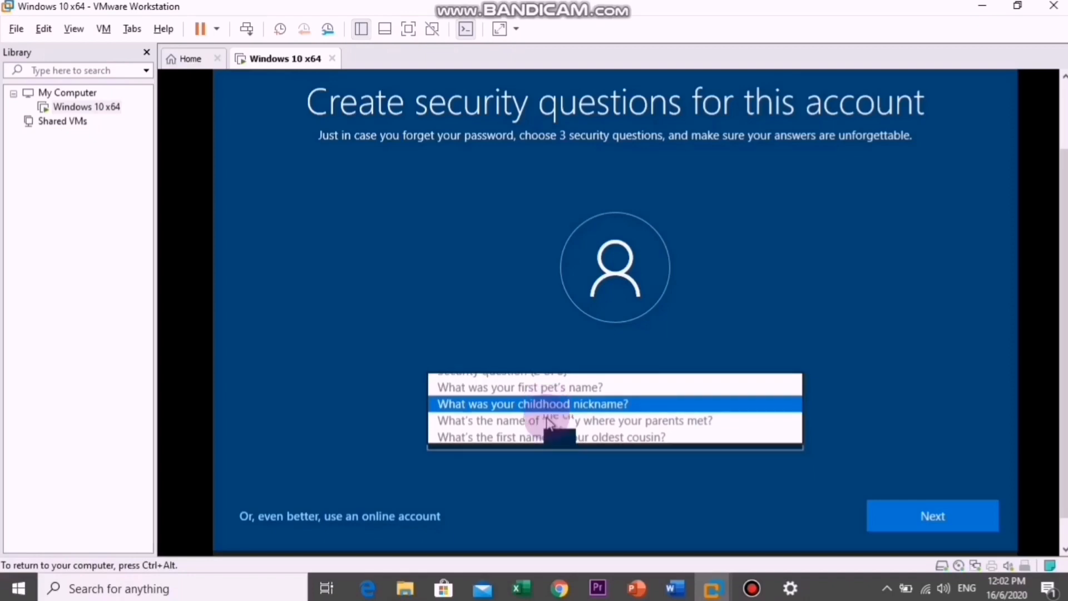
left_click(517, 432)
type("alan")
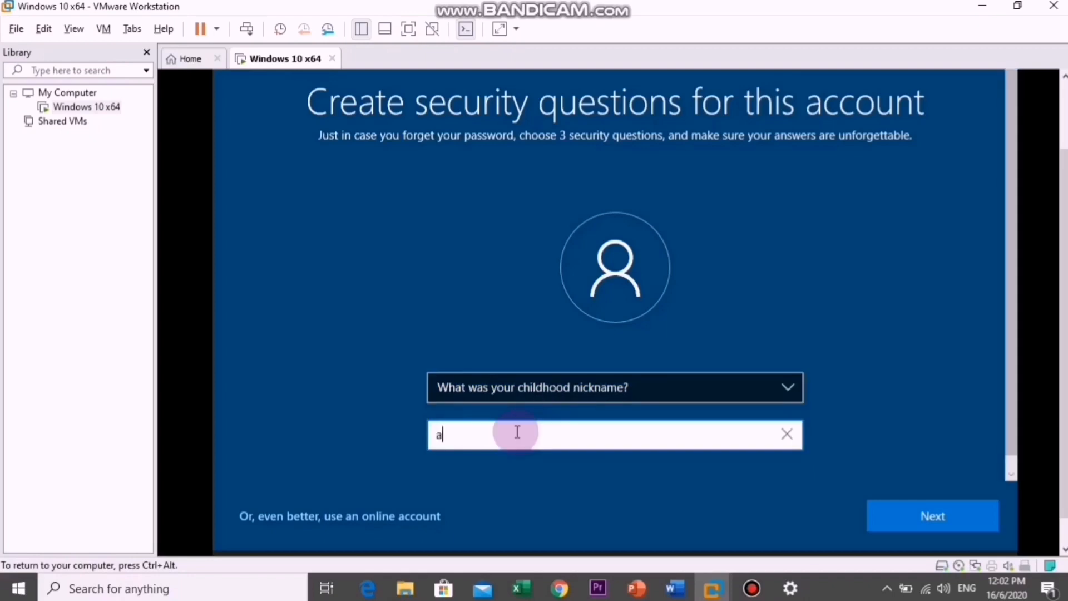
key("BackSpace")
key("BackSpace")
key("BackSpace")
type("hadif")
left_click(912, 516)
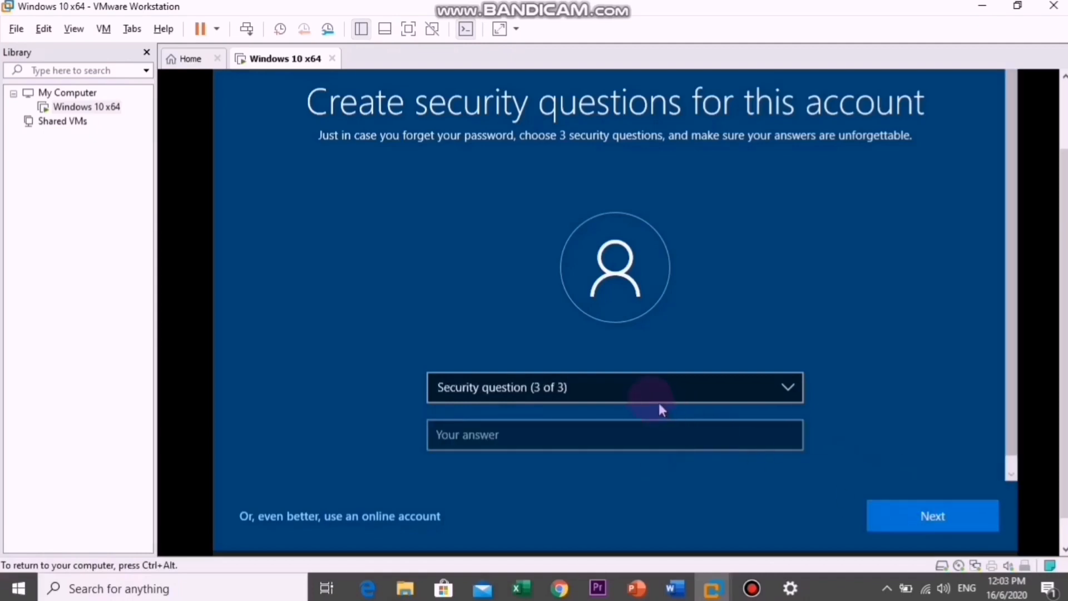
- Set the third security question to "What's the name of the city where your parents met?", enter its answer and continue
left_click(638, 390)
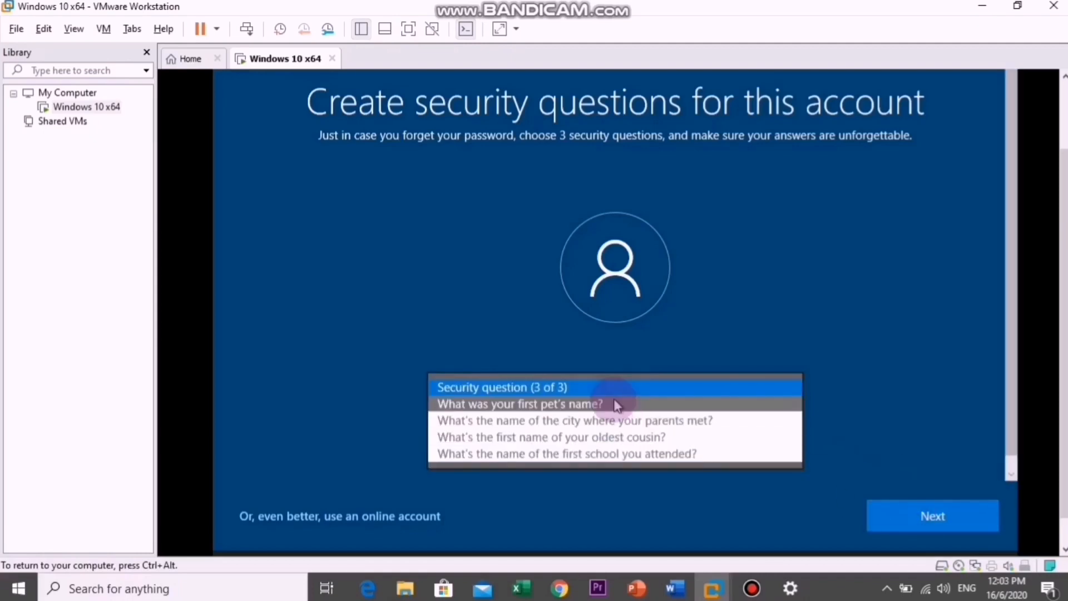
left_click(567, 424)
left_click(544, 440)
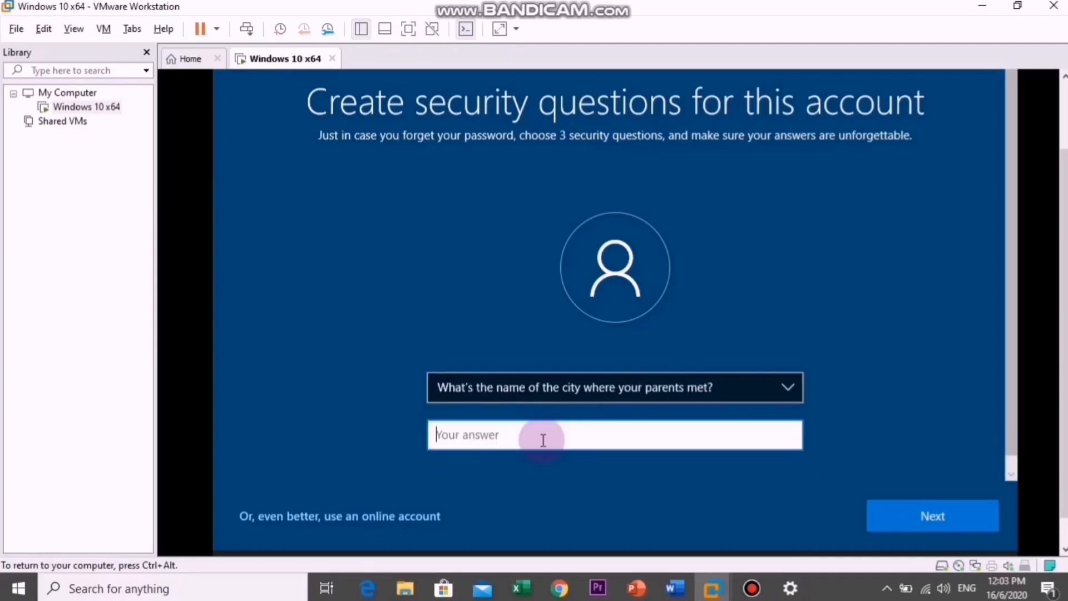
type("perak")
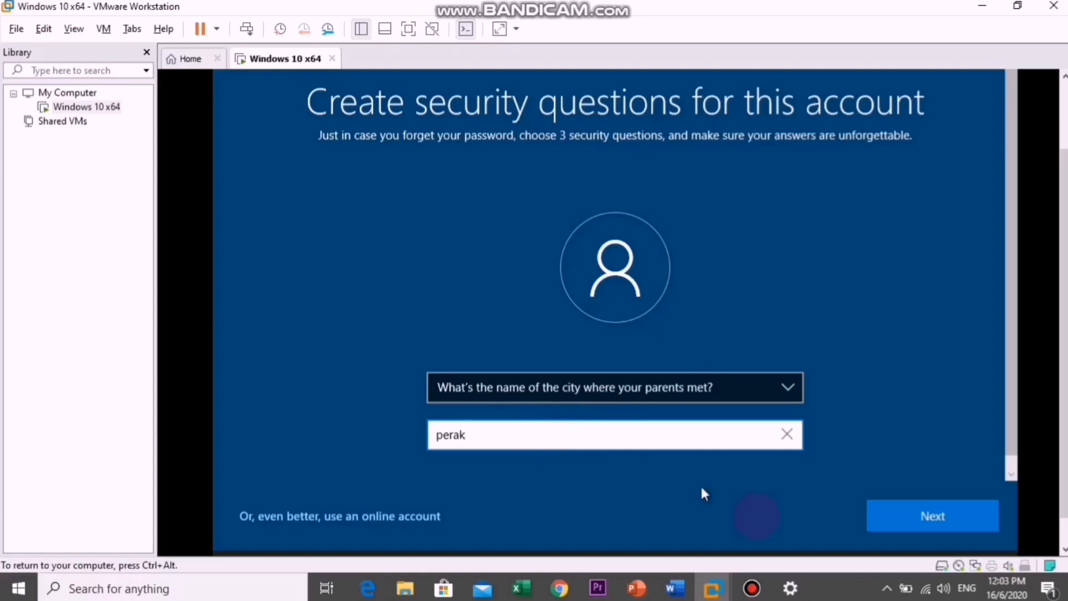
left_click(920, 523)
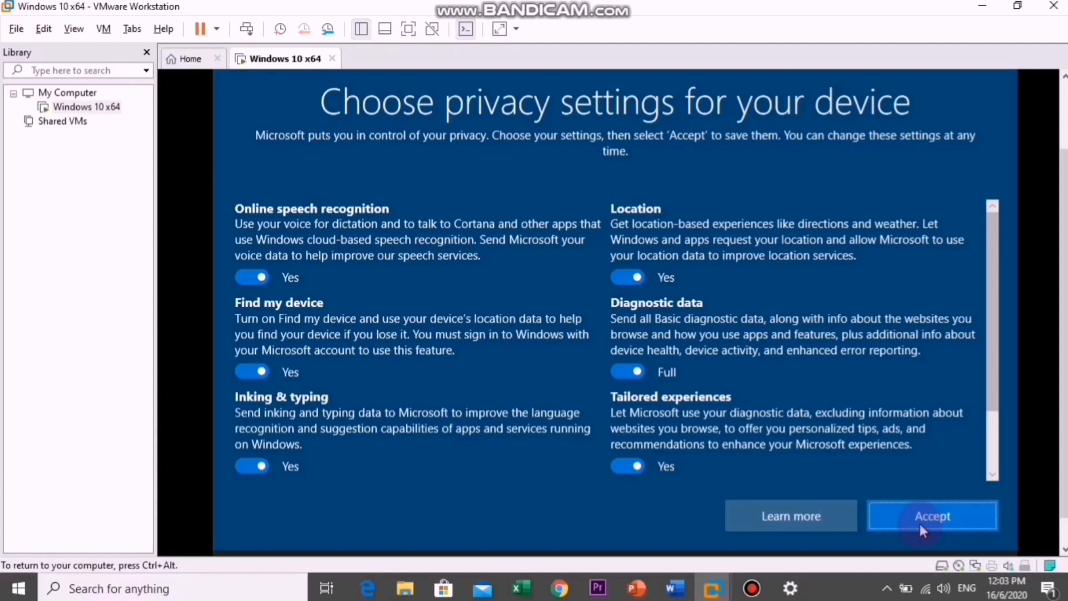
- Accept the default privacy settings for the device and agree to send activity history to Microsoft
left_click(927, 519)
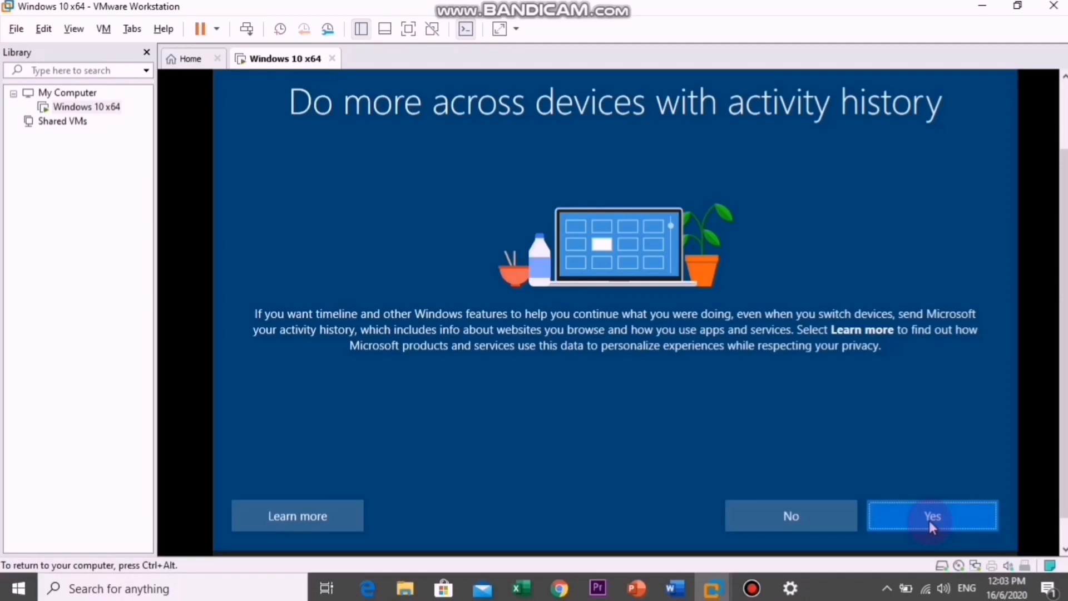
left_click(930, 521)
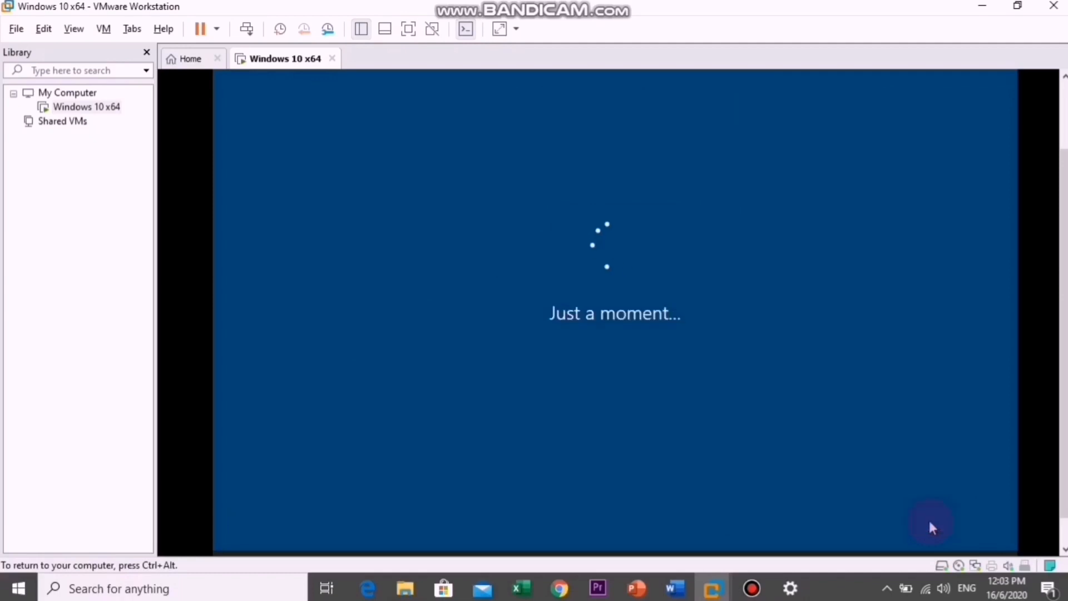
left_click(751, 585)
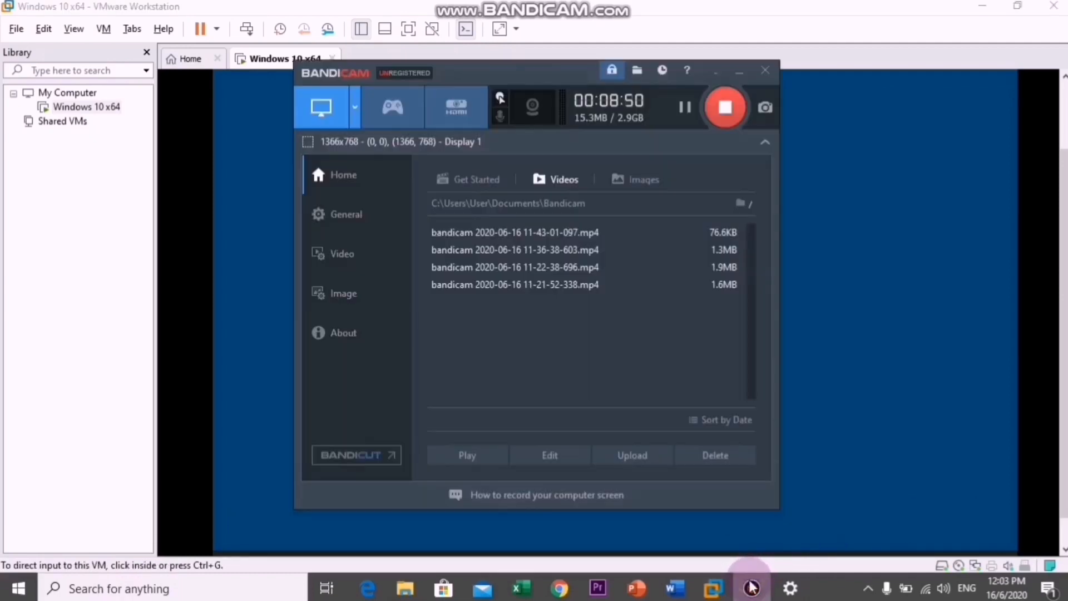
left_click(738, 72)
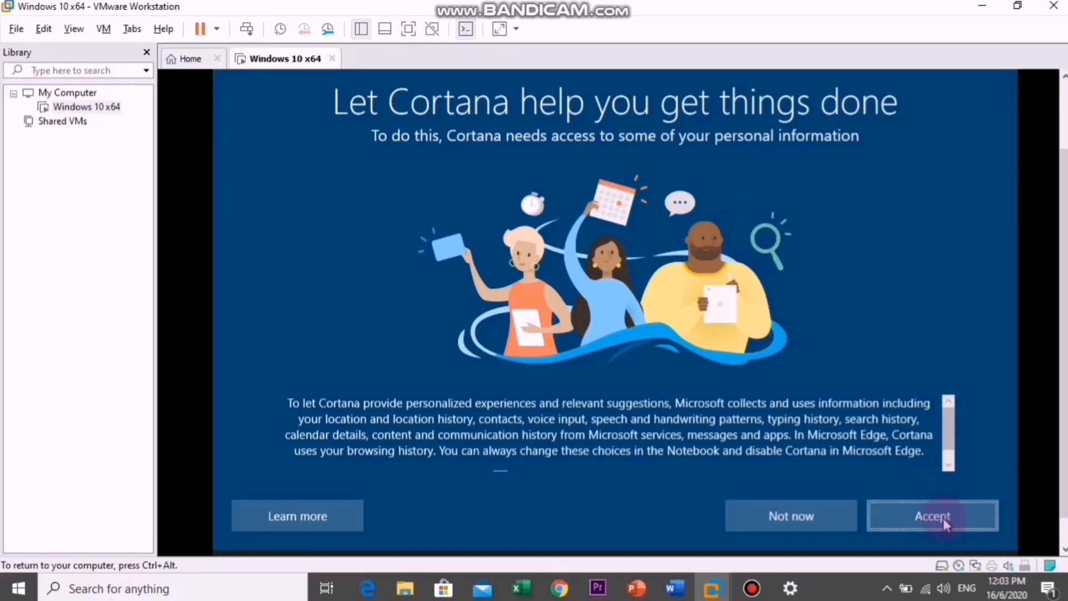
- Accept Cortana's access to personal information and close the browser window welcoming to the new version of Windows
left_click(944, 520)
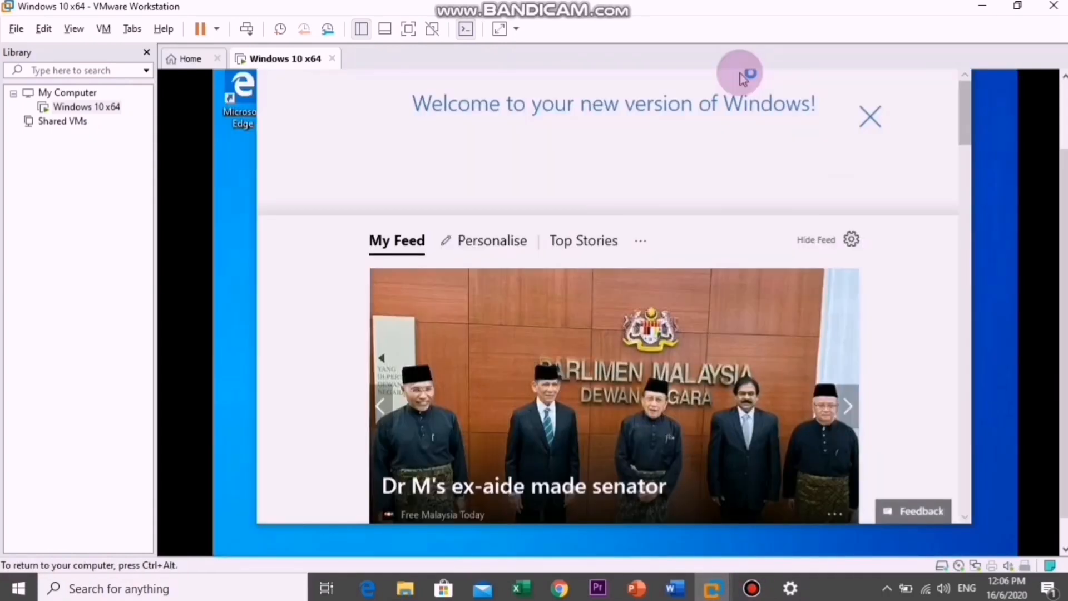
left_click(874, 119)
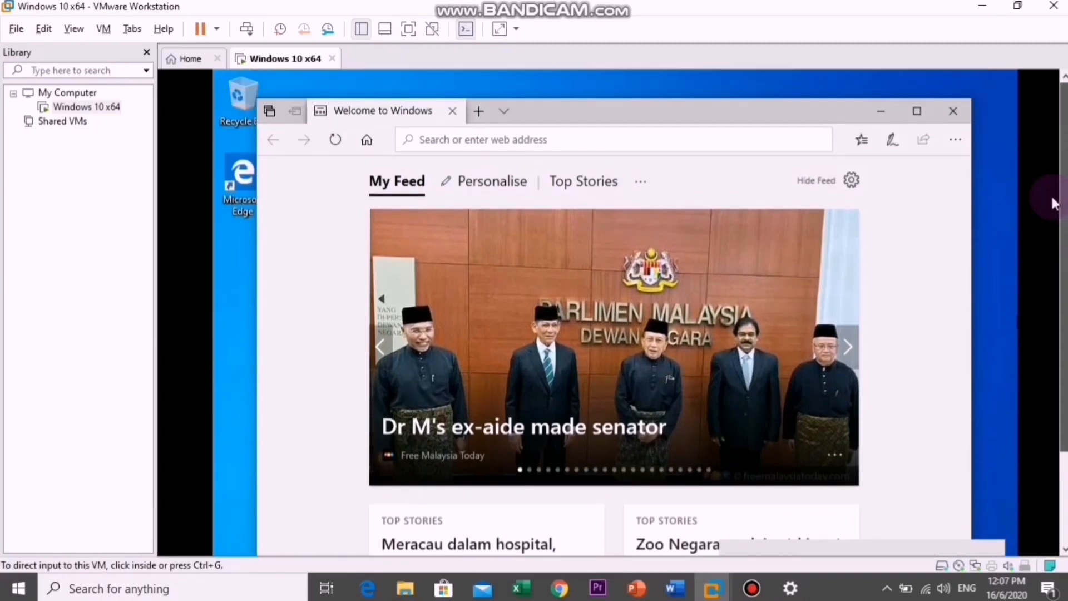
left_click(953, 113)
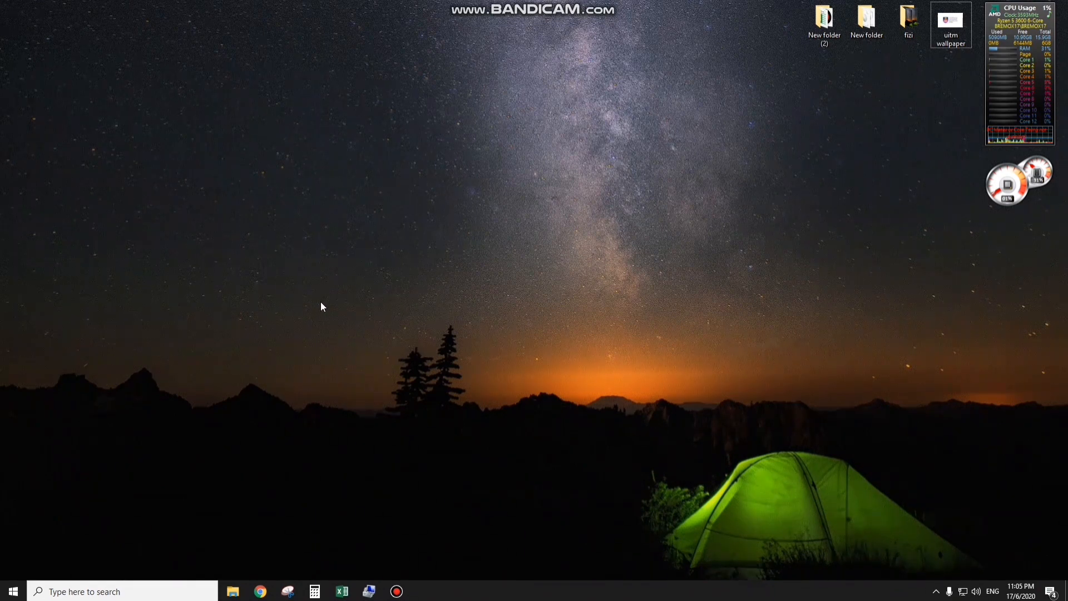
- Open the desktop icon settings from the Themes section of the desktop's personalization settings
right_click(360, 296)
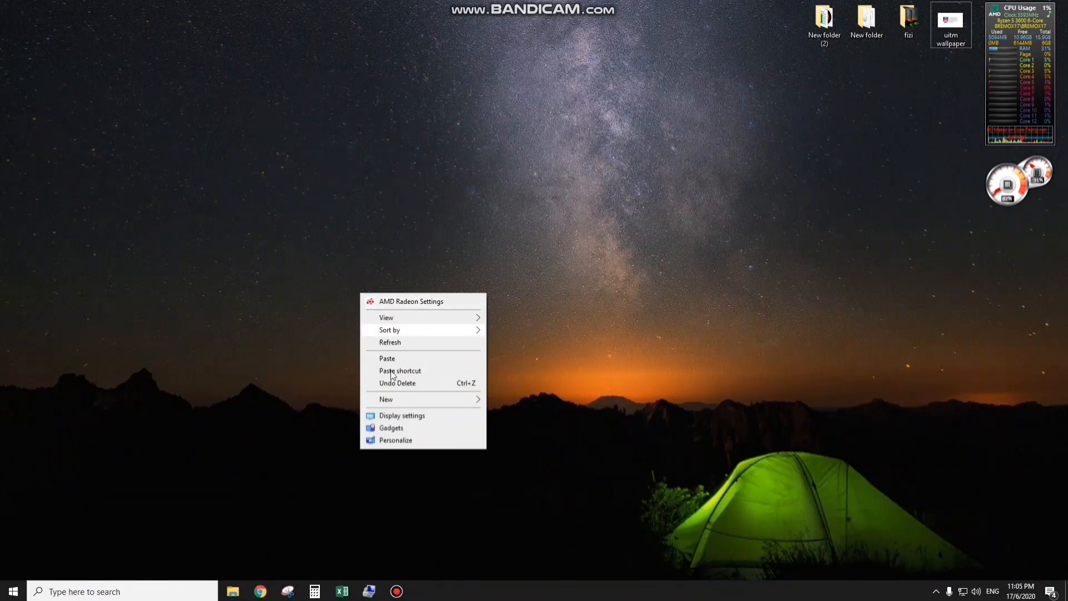
left_click(428, 442)
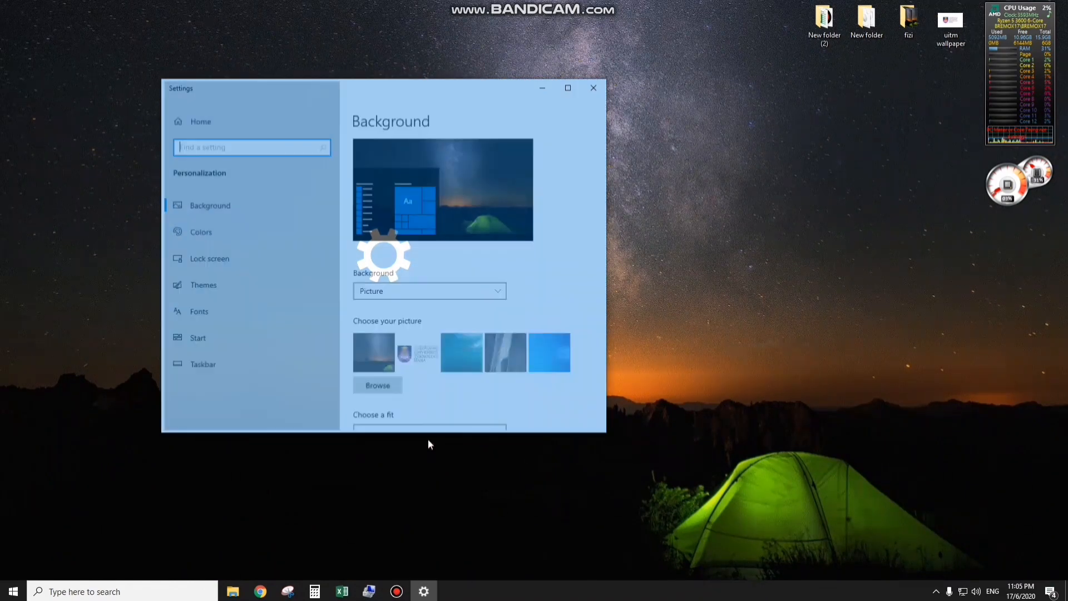
left_click(216, 281)
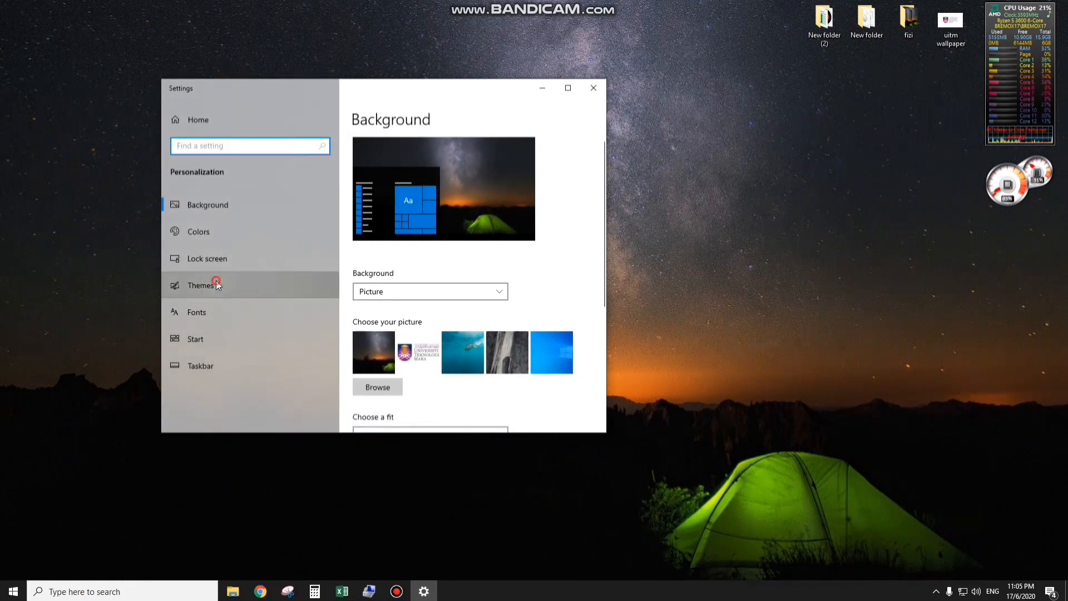
scroll(504, 300, "down", 10)
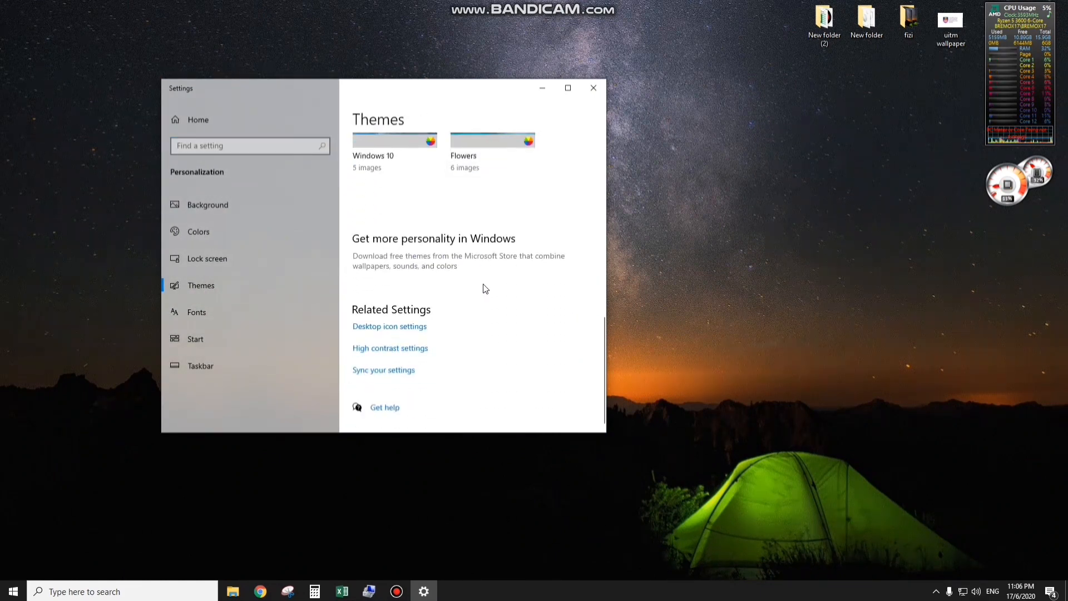
left_click(380, 328)
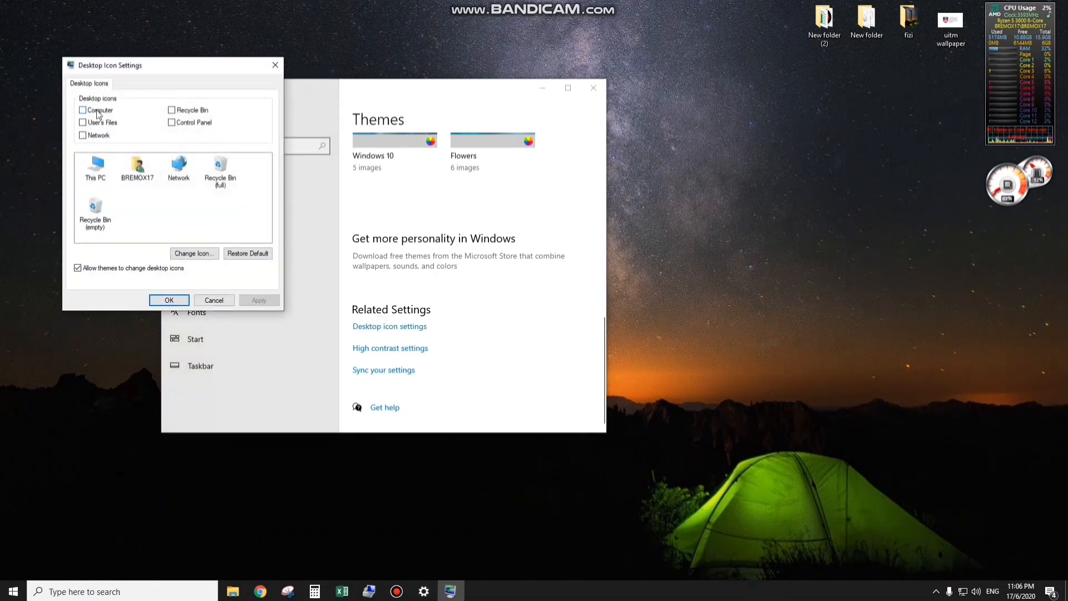
- Enable the Computer, User's Files, Network, Recycle Bin and Control Panel desktop icons, apply them and close the settings
left_click(97, 112)
left_click(98, 124)
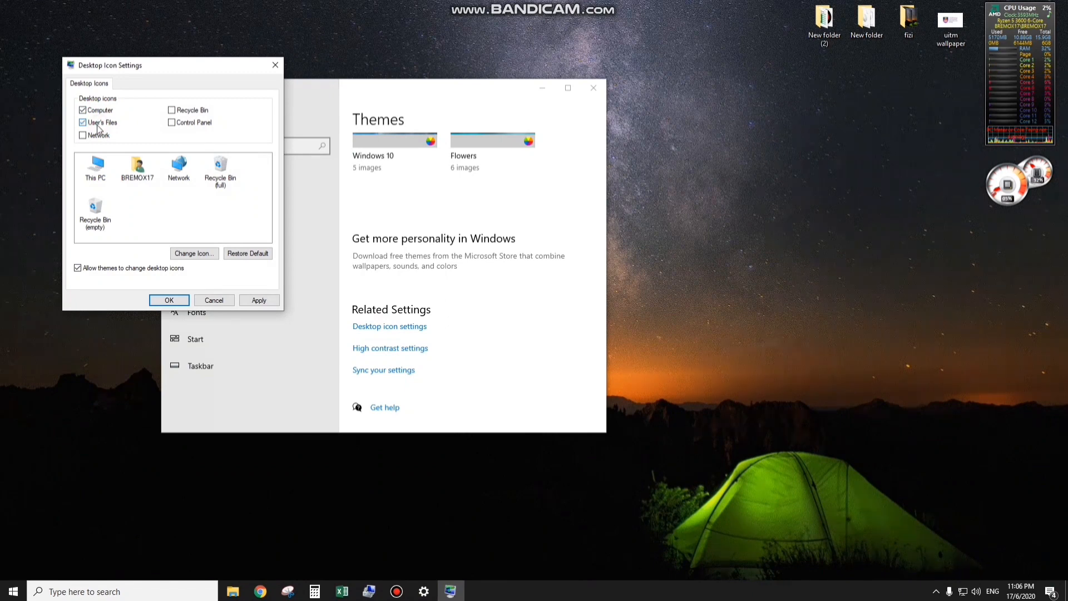
left_click(98, 136)
left_click(188, 110)
left_click(192, 125)
left_click(255, 300)
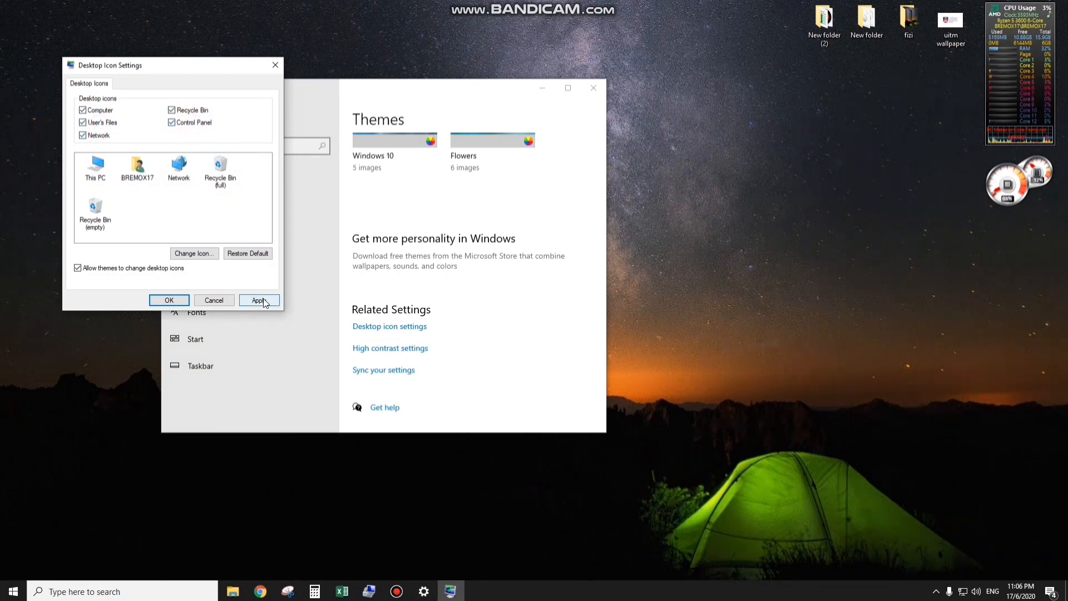
left_click(169, 300)
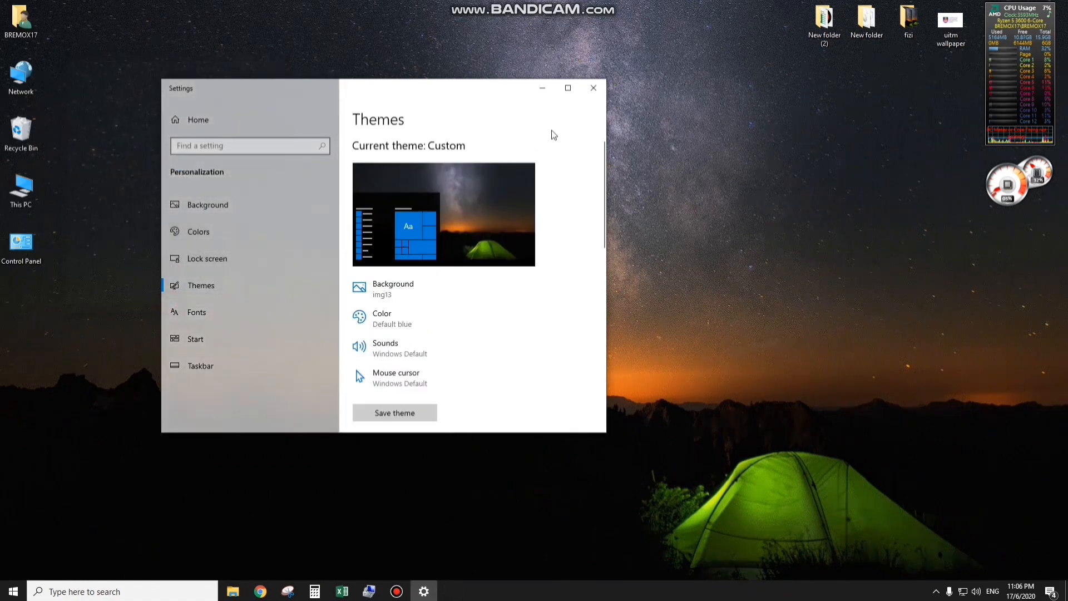
left_click(585, 93)
left_click_drag(99, 2, 1, 315)
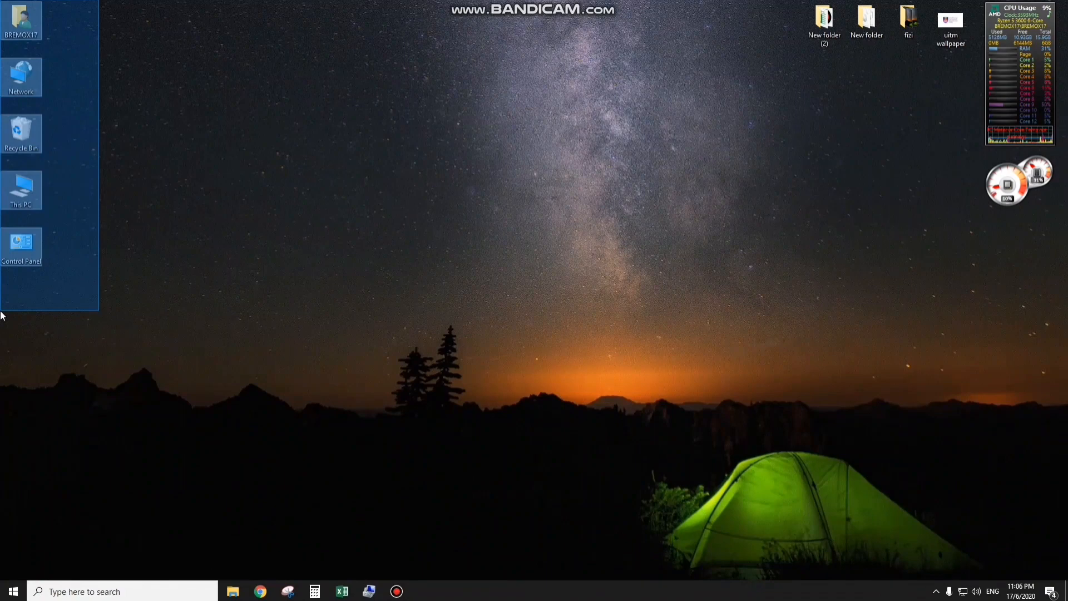
left_click_drag(1, 315, 105, 265)
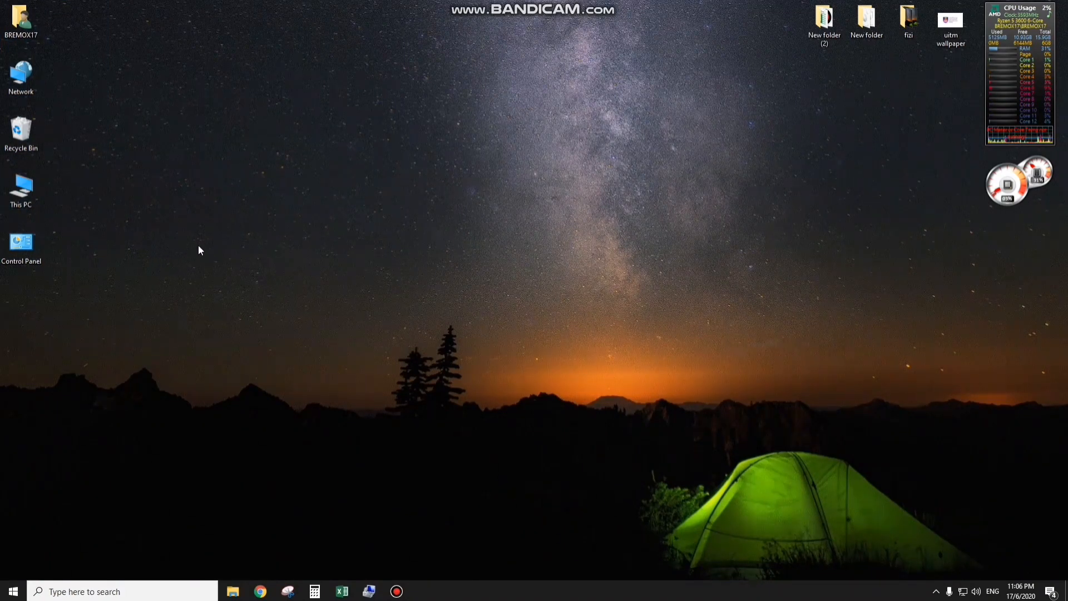
- Set the desktop background to the "uitm wallpaper" picture from the Desktop folder and close the settings
right_click(221, 162)
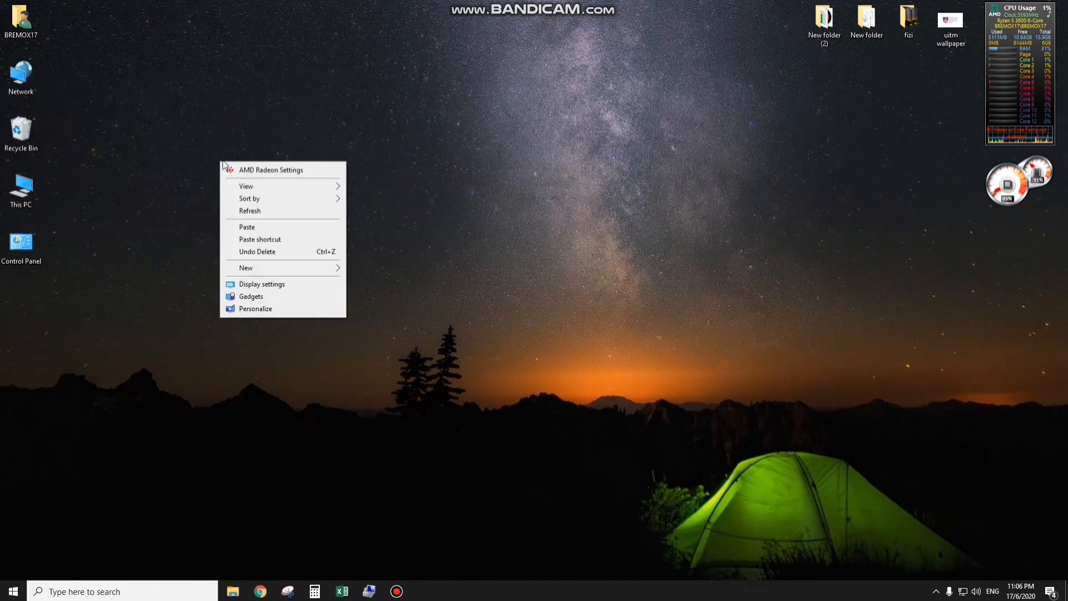
left_click(294, 311)
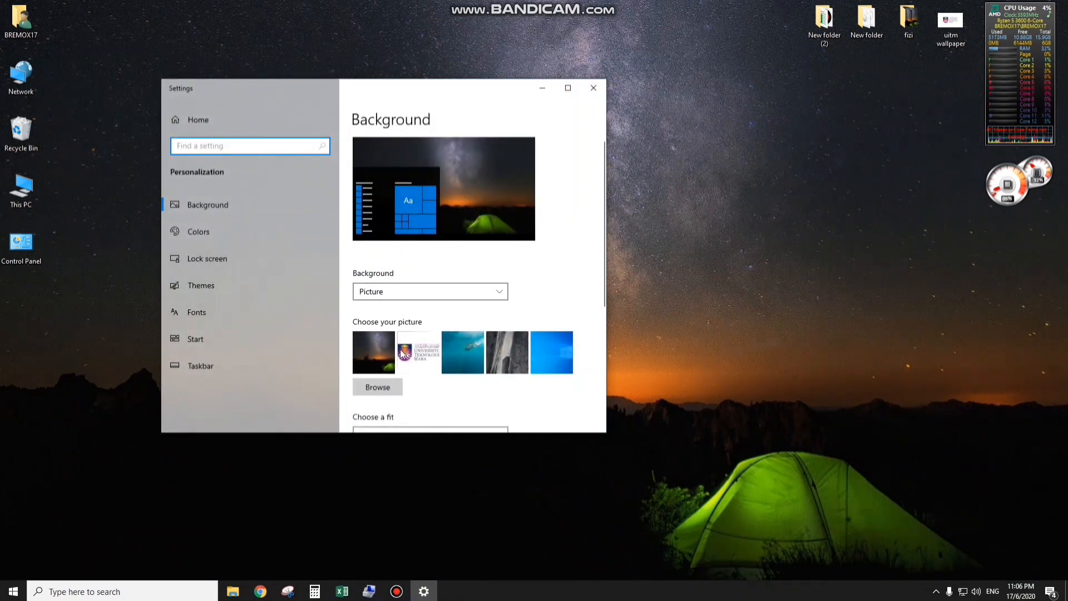
left_click(377, 388)
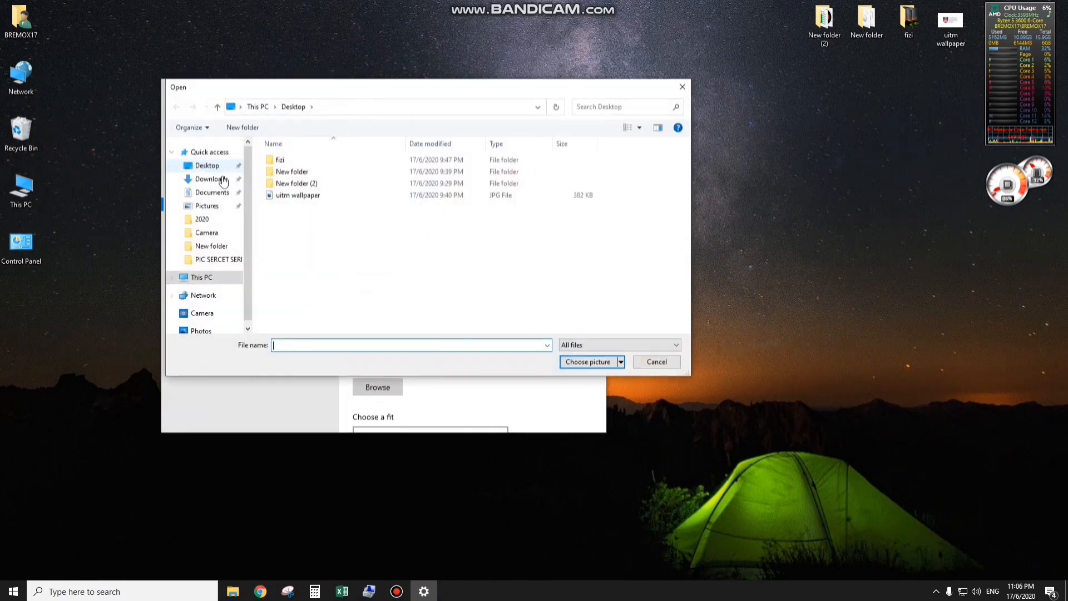
left_click(332, 196)
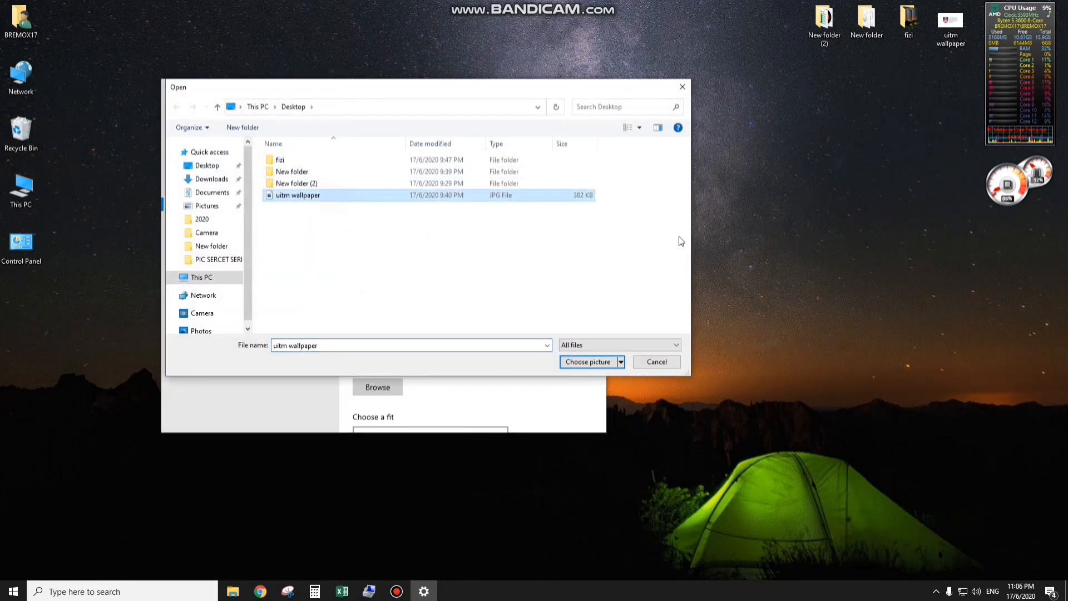
left_click(582, 362)
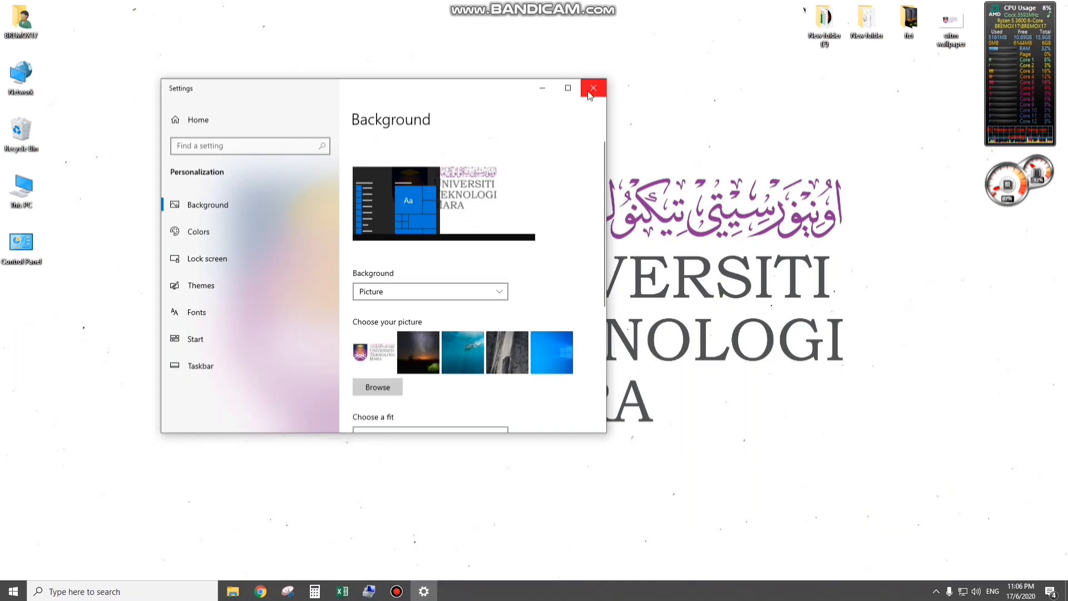
left_click(593, 87)
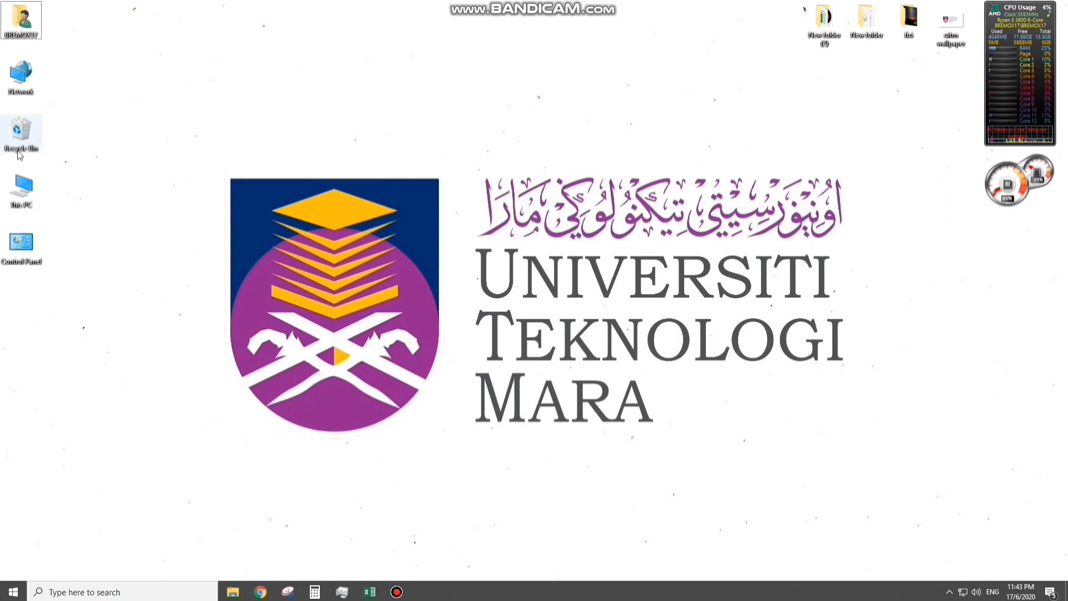
- Open Disk Management in this PC's Computer Management and select the System Reserved partition on Disk 0
right_click(25, 191)
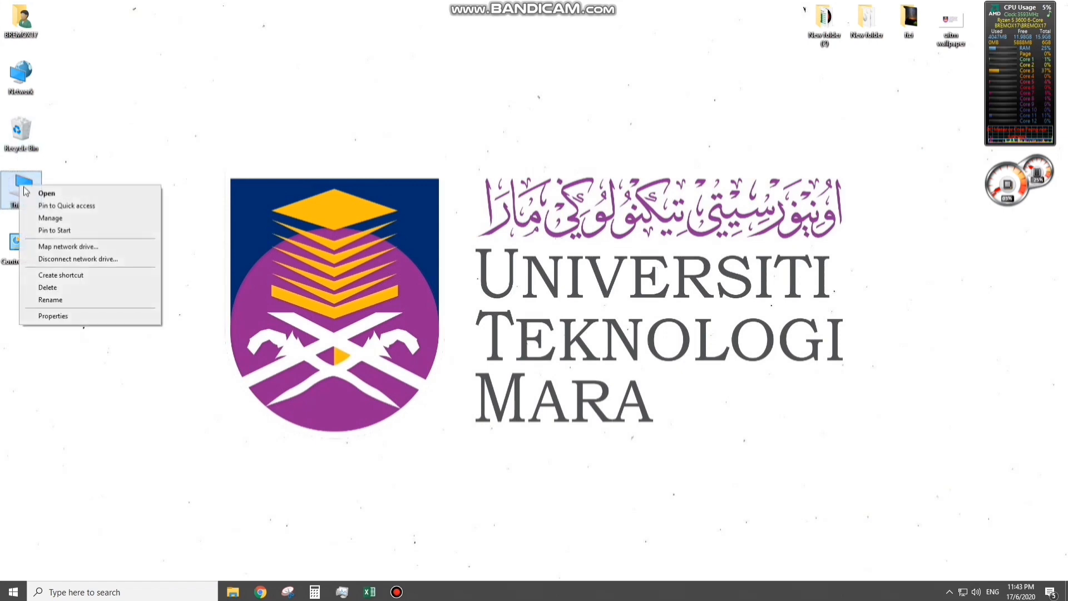
left_click(53, 219)
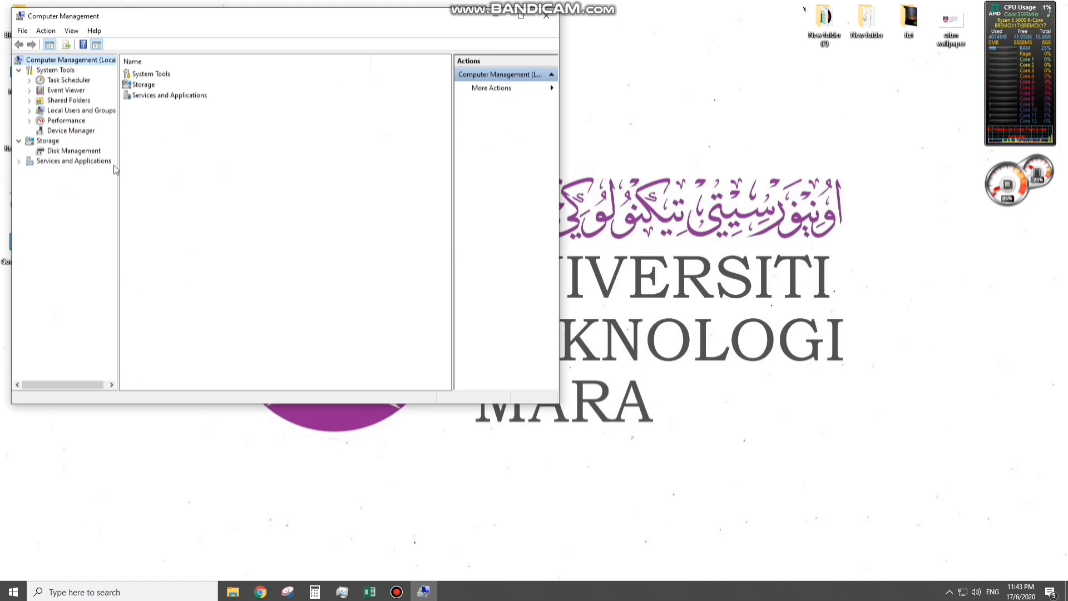
left_click(83, 152)
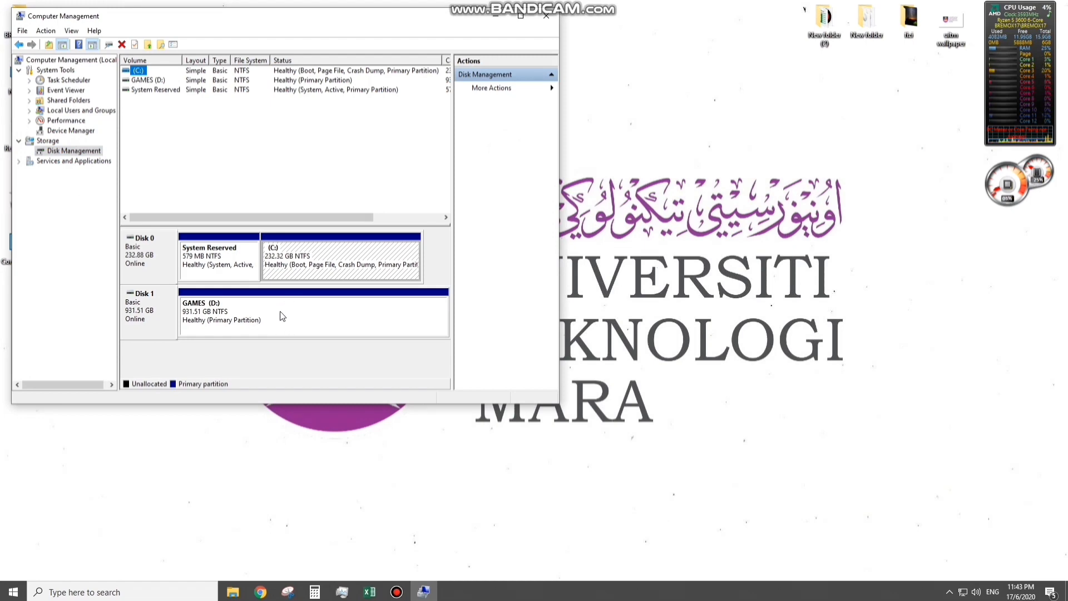
left_click(244, 251)
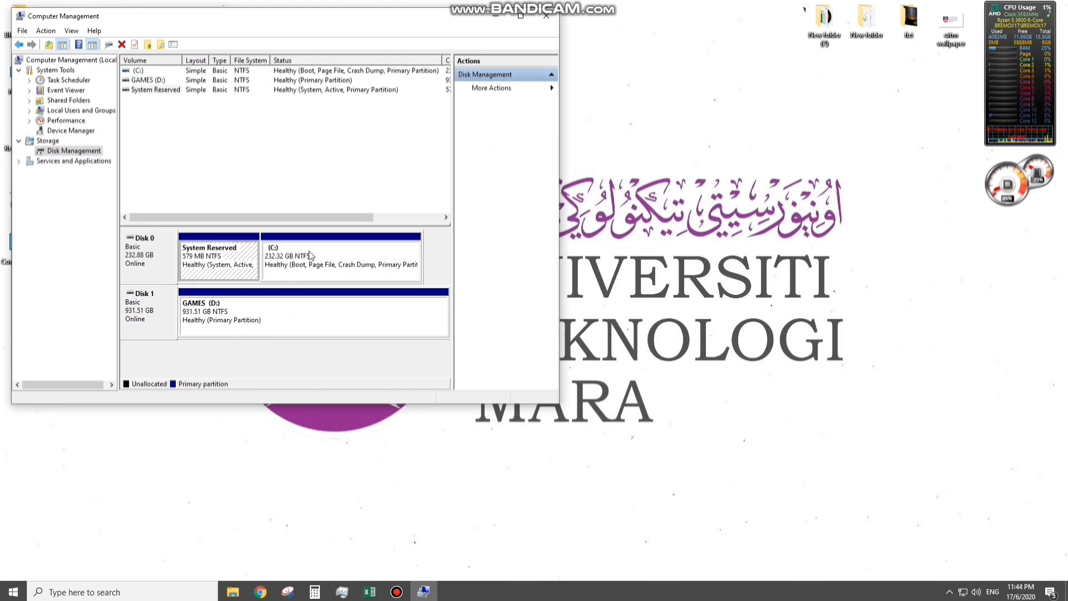
- Shrink the GAMES (D:) volume on Disk 1 by 10000 MB
left_click(310, 255)
left_click(305, 321)
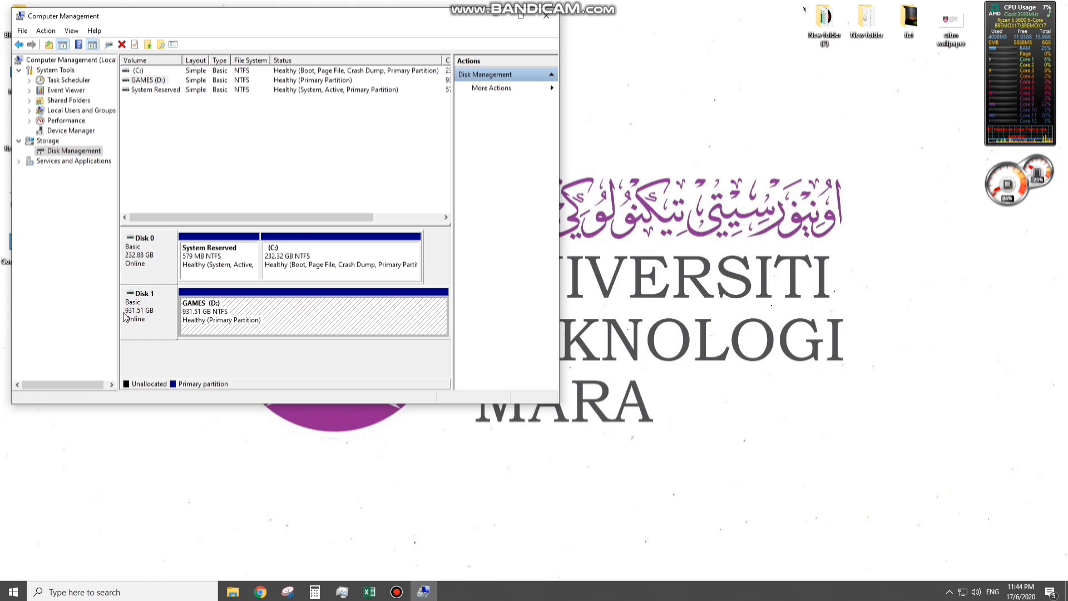
right_click(285, 315)
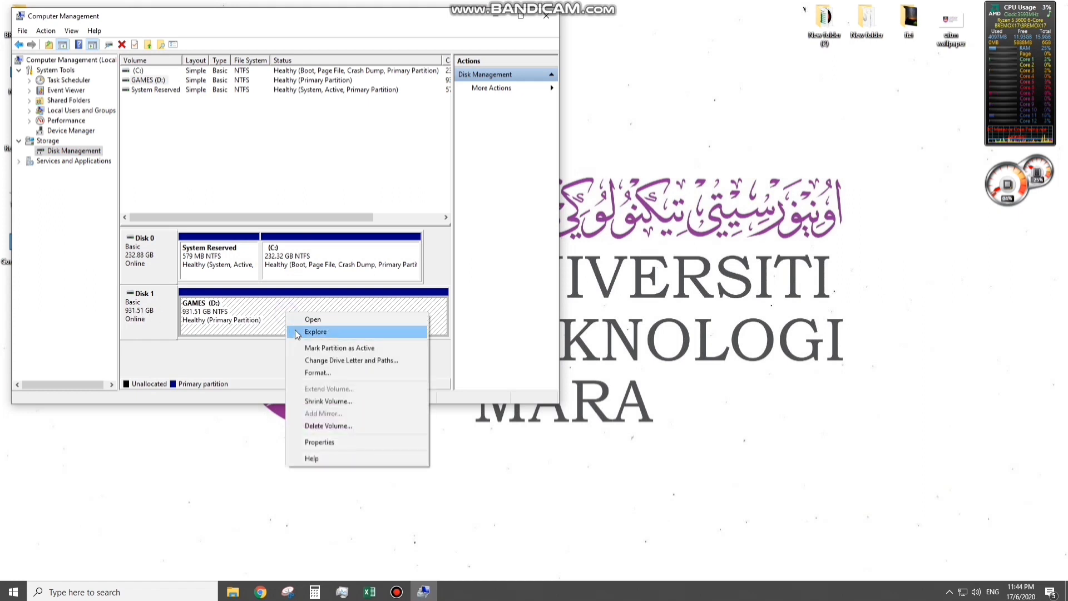
left_click(330, 401)
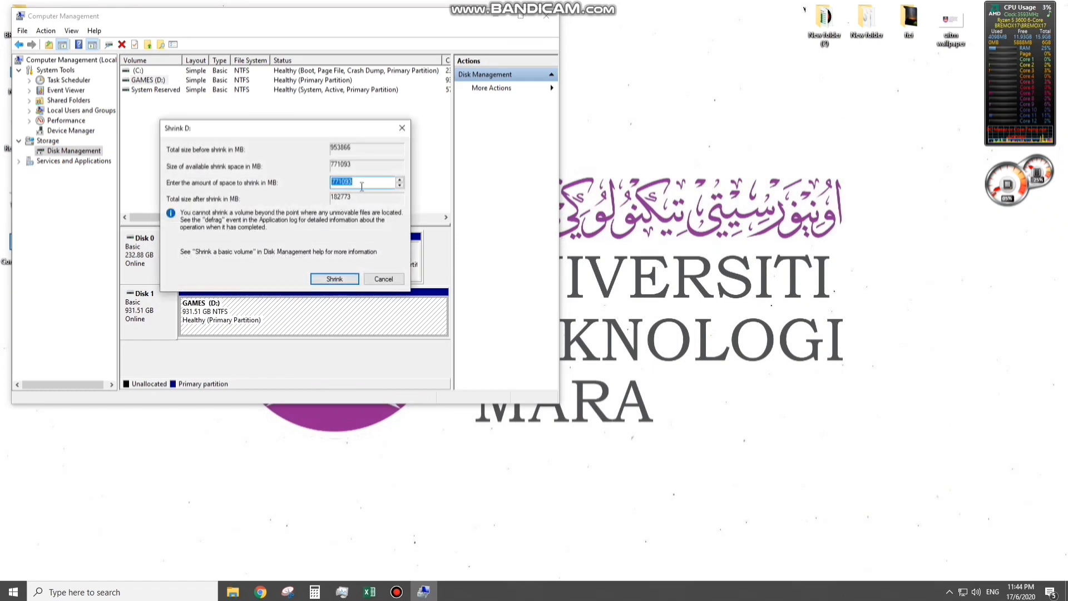
type("10000")
left_click(334, 279)
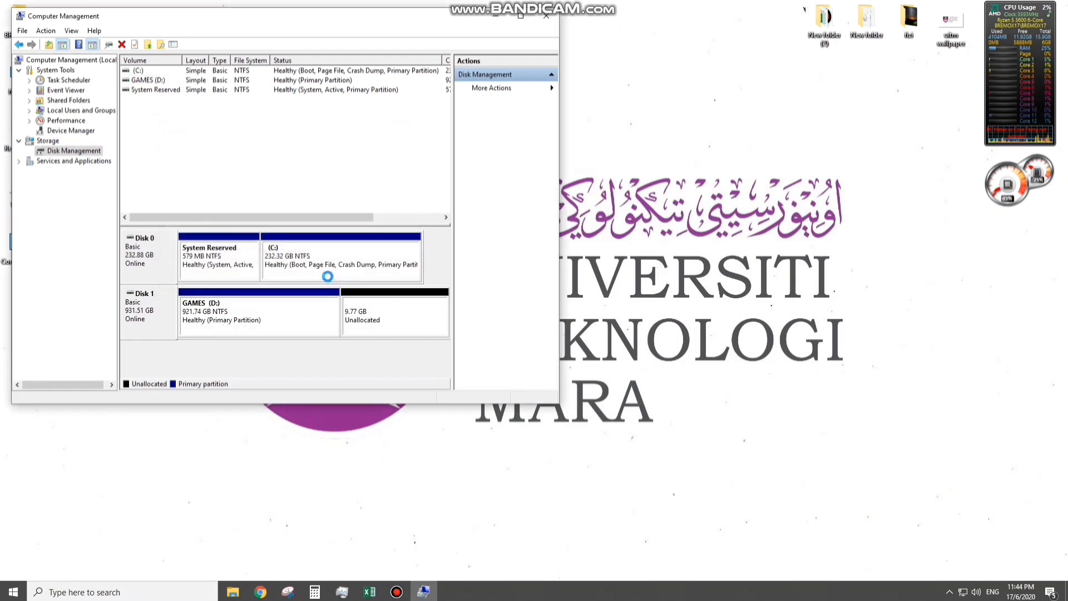
- Create a 10000 MB simple volume in Disk 1's unallocated space with drive letter E, NTFS, quick format and the label New Volume
right_click(374, 311)
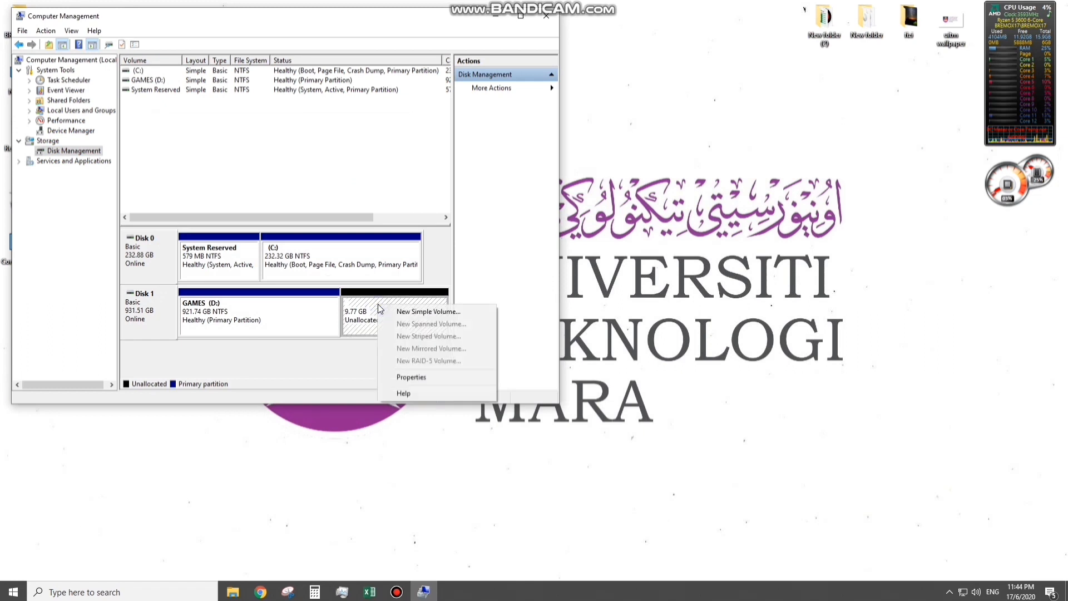
left_click(416, 311)
left_click(336, 272)
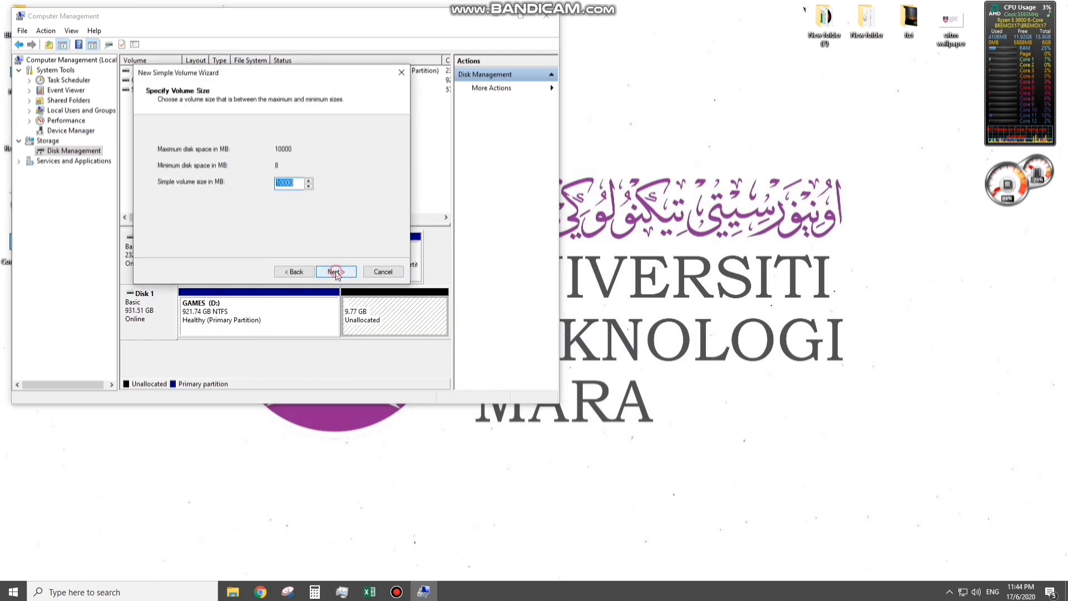
left_click(336, 273)
left_click(336, 272)
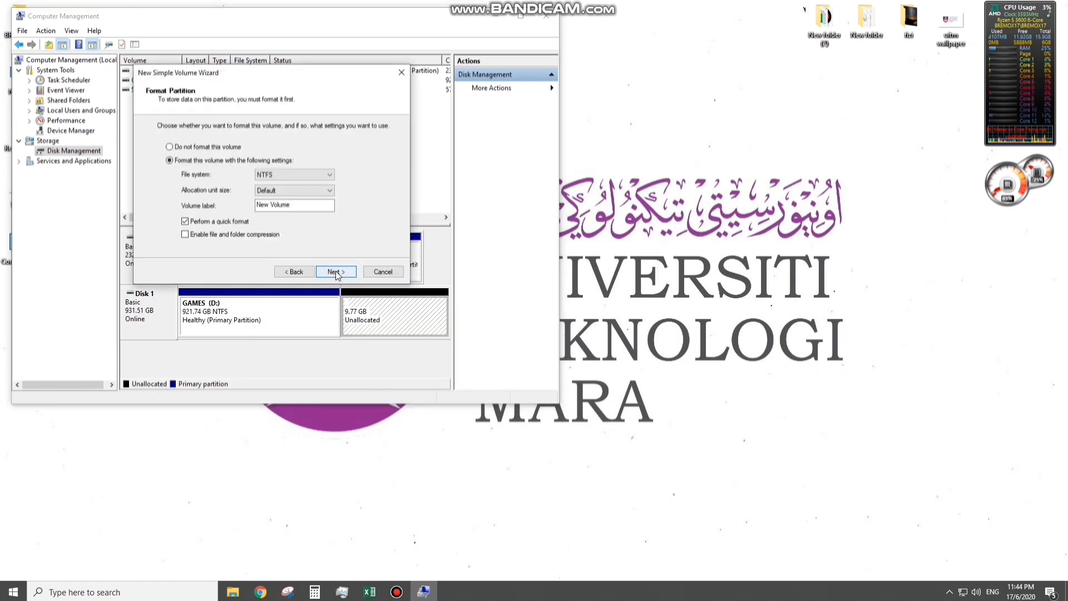
left_click(336, 271)
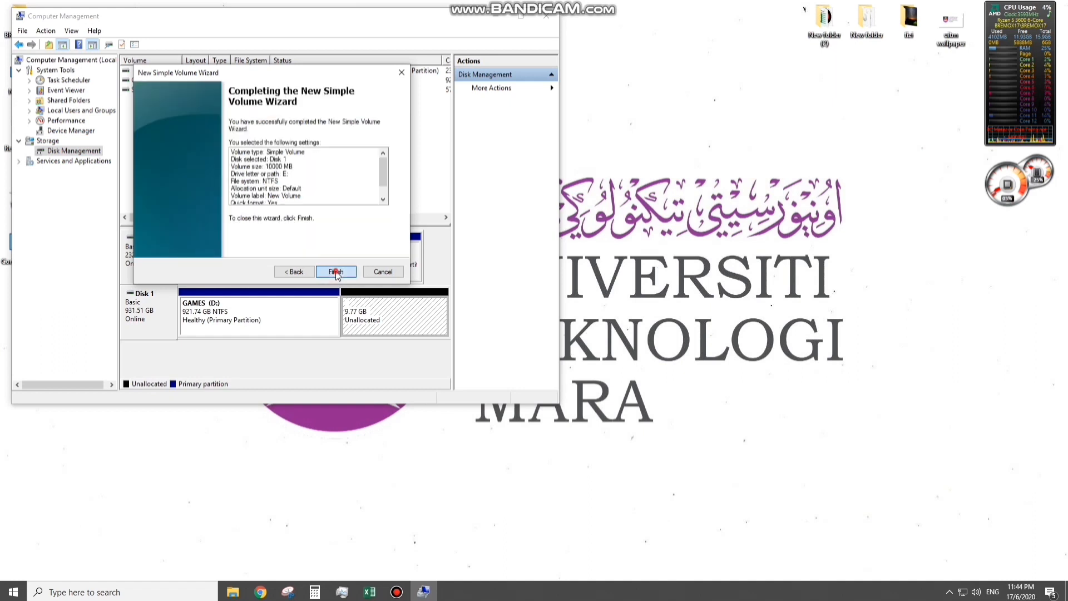
left_click(336, 271)
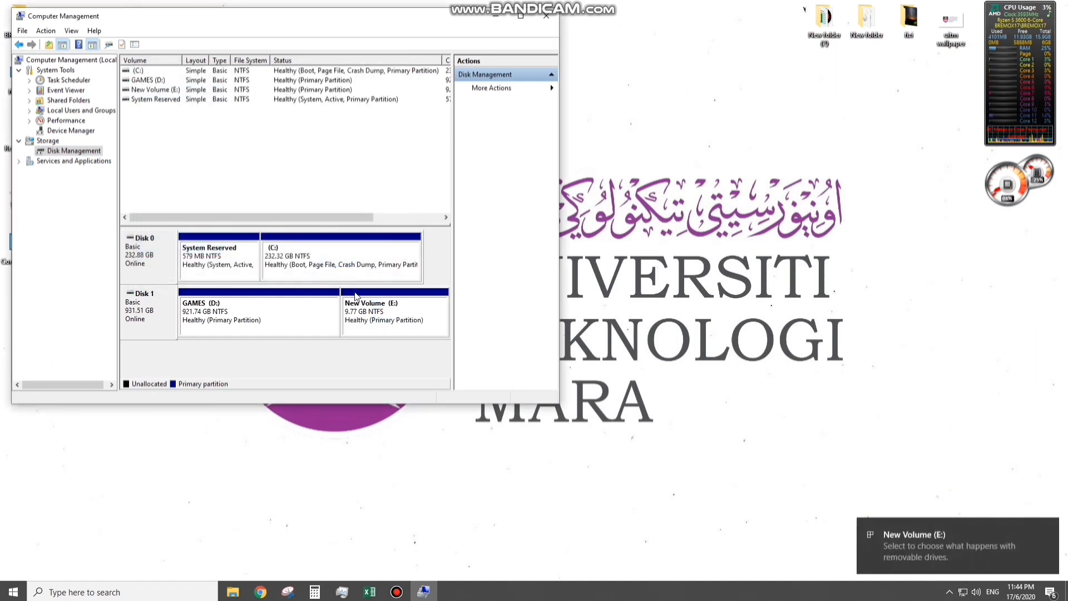
- Move the Computer Management window clear of the desktop icons and select the GAMES (D:) and New Volume (E:) partitions in turn
left_click(342, 26)
left_click_drag(430, 21, 716, 35)
left_click(612, 334)
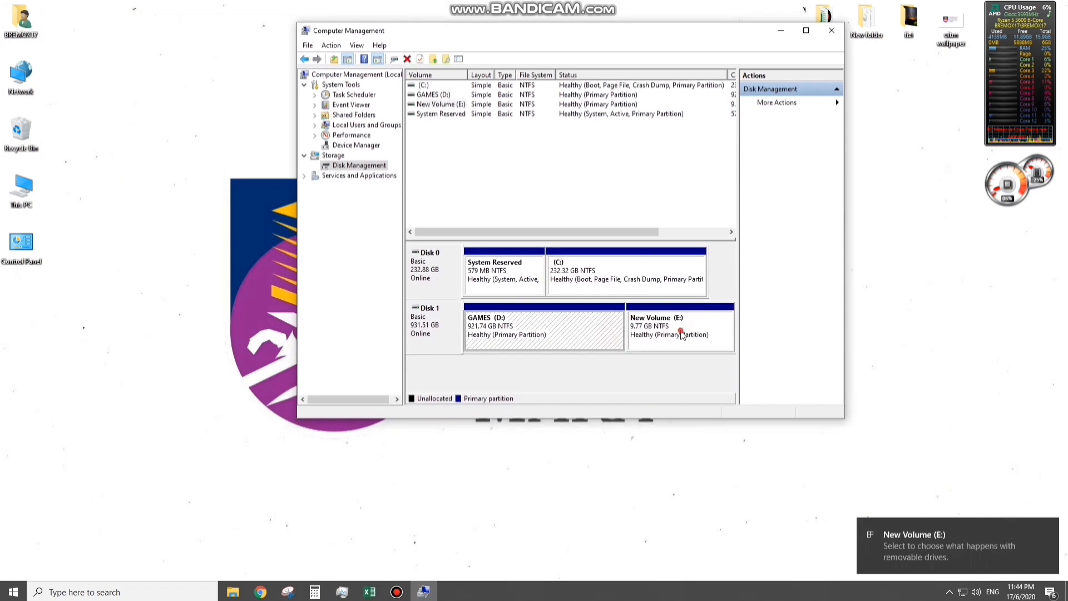
left_click(657, 329)
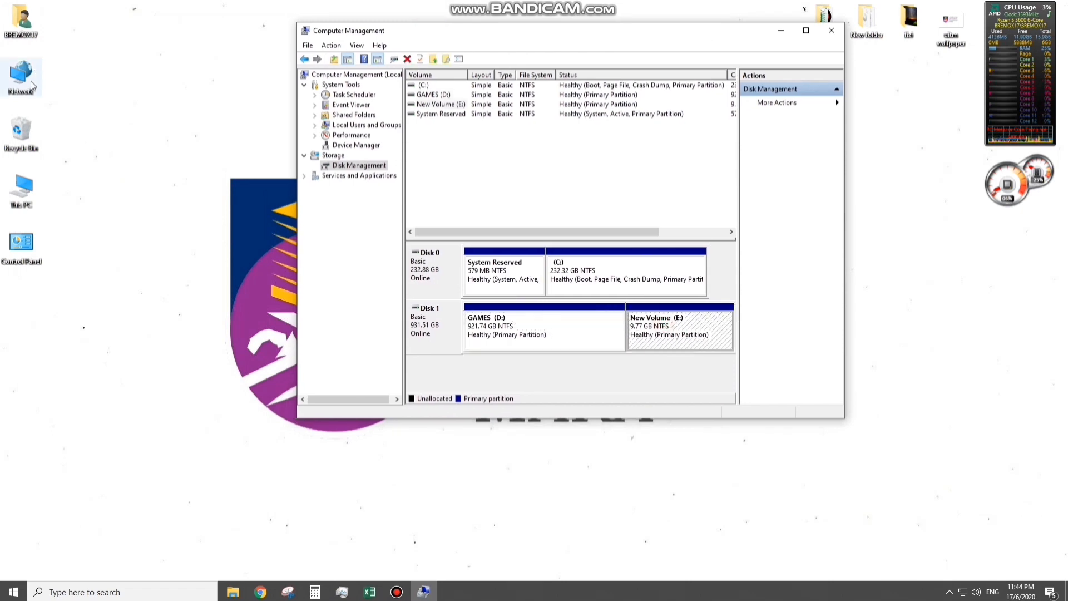
- Open This PC, check the GAMES (D:) and New Volume (E:) drives, and minimize the window
left_click(24, 193)
double_click(24, 193)
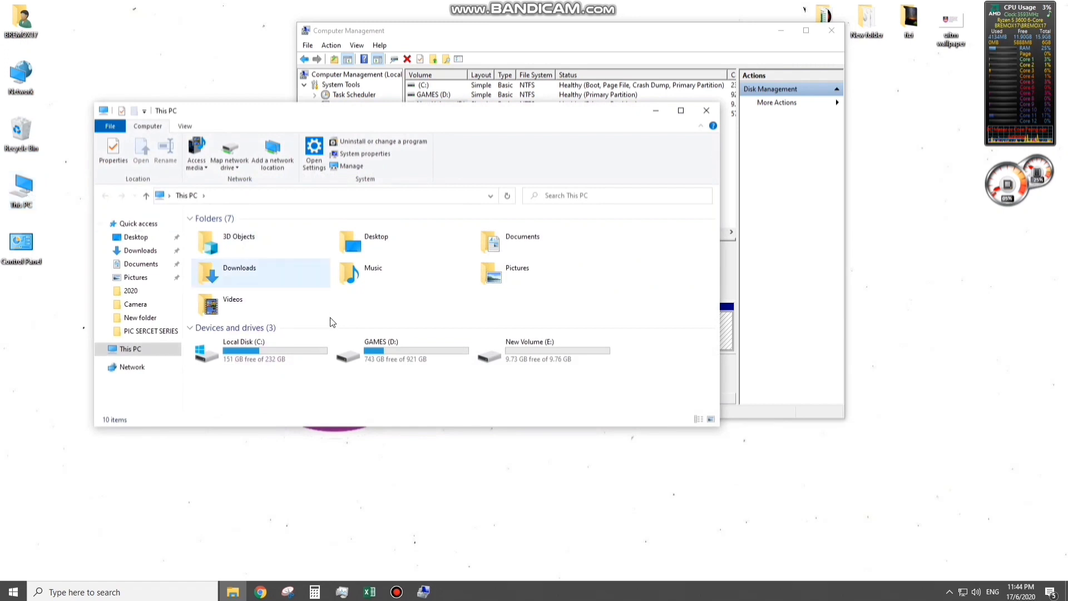
left_click(424, 359)
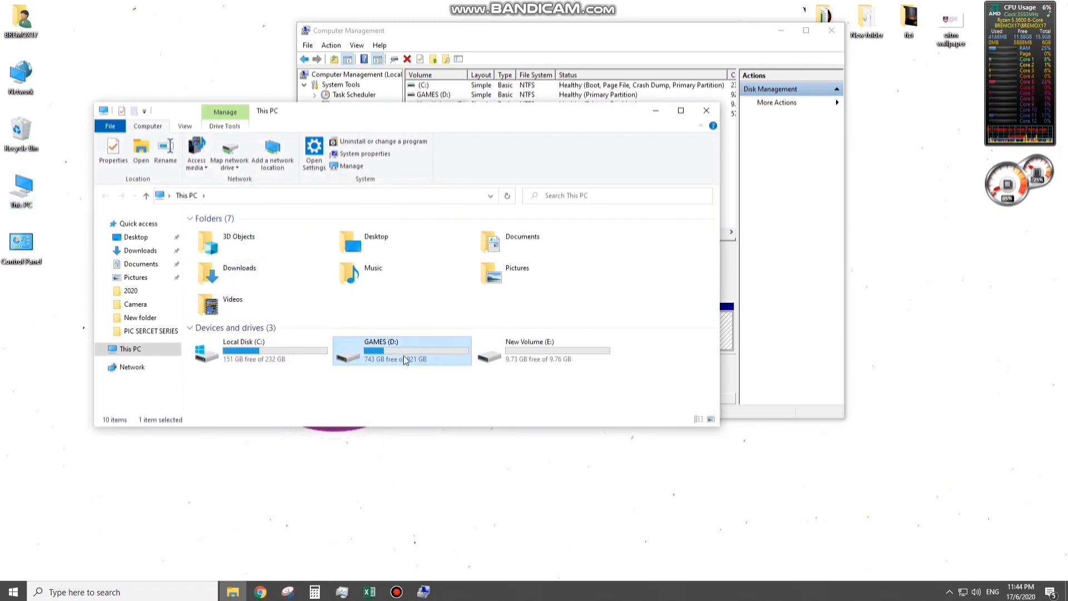
left_click(529, 358)
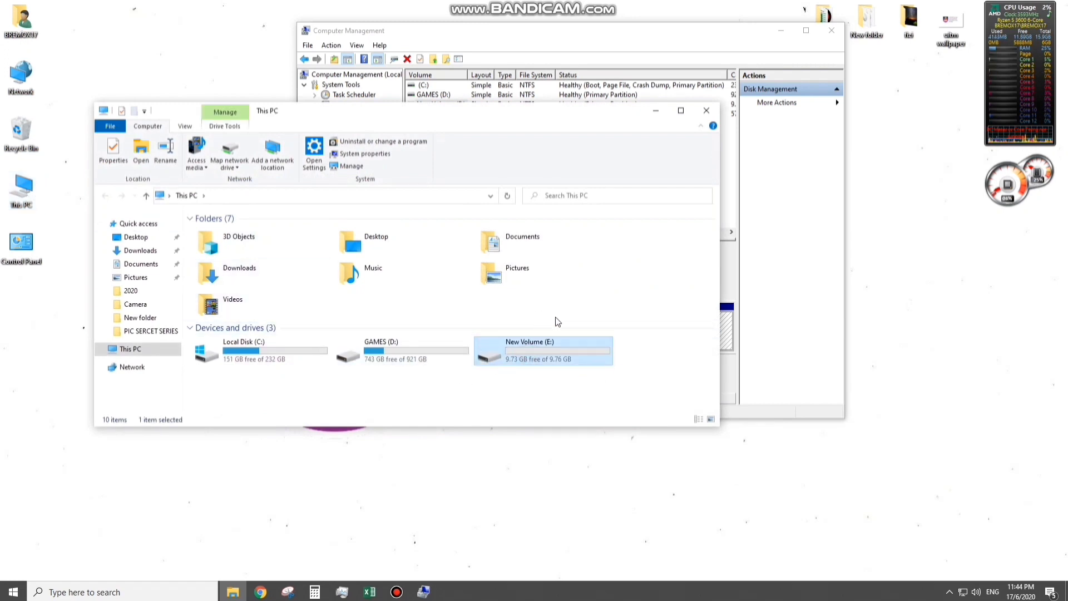
left_click(555, 369)
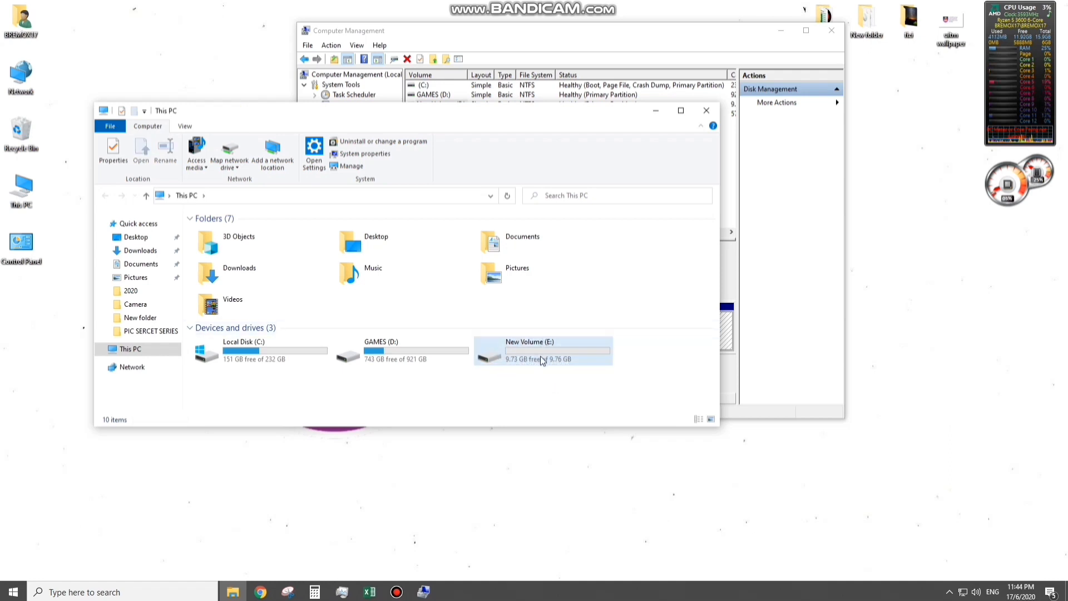
left_click(655, 111)
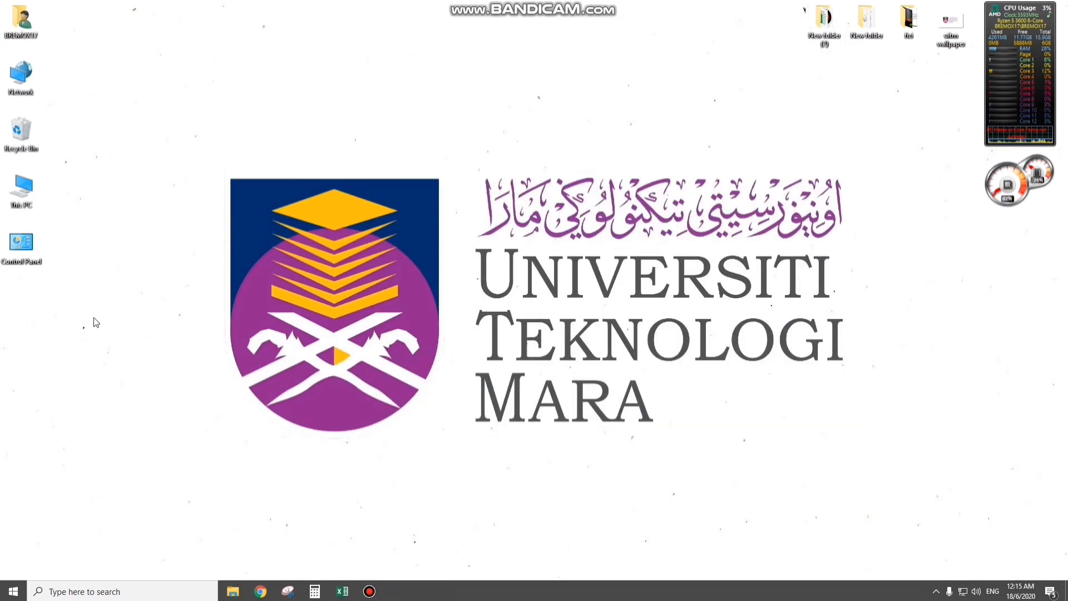
- Open the advanced system settings from This PC's properties and look through the Computer Name, Hardware and Advanced settings
right_click(25, 191)
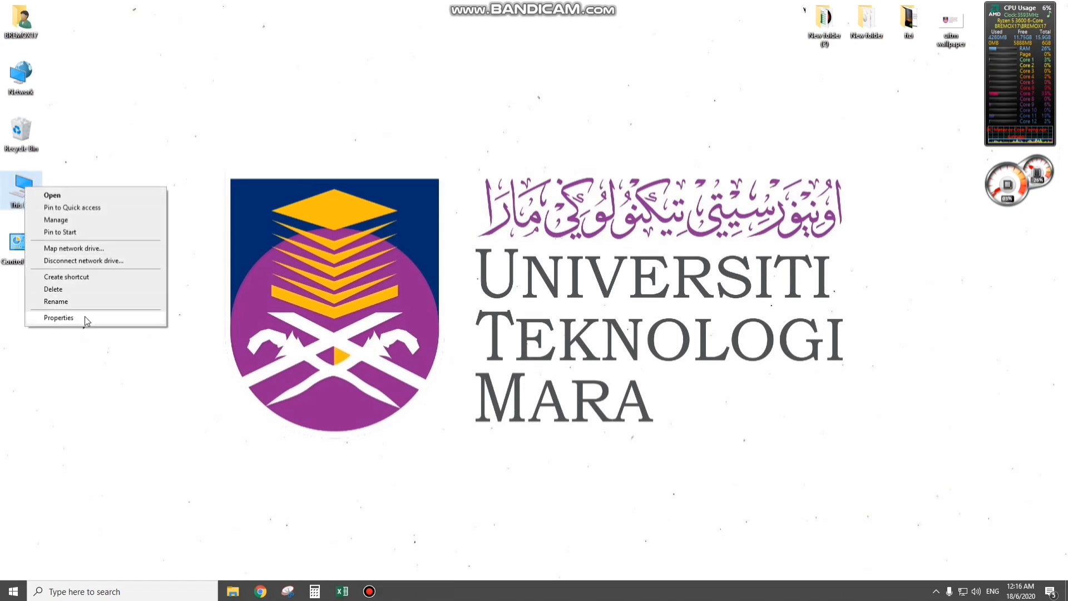
left_click(58, 317)
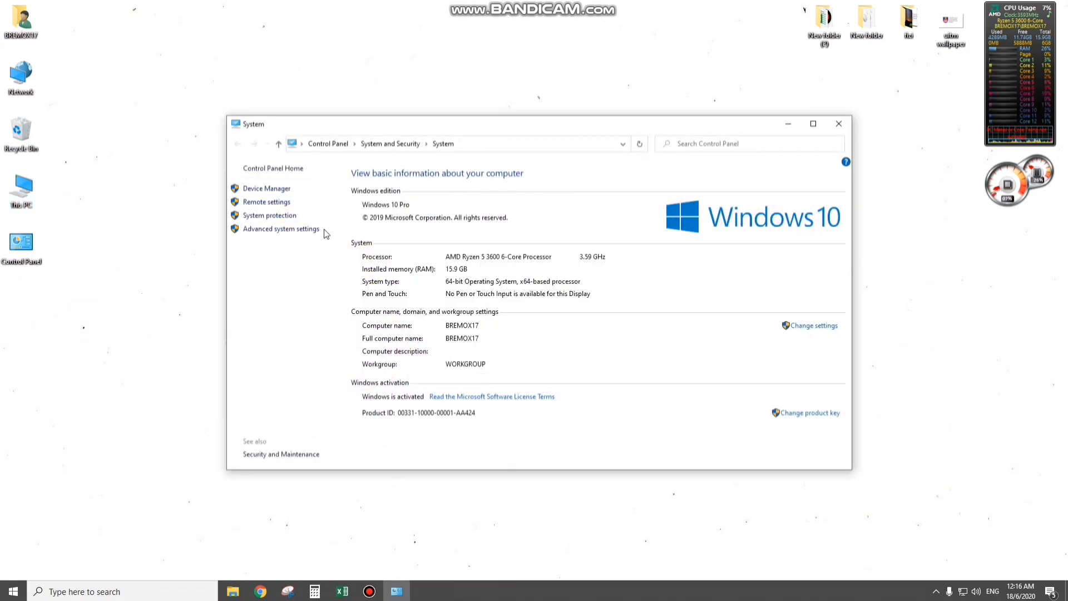
left_click(294, 238)
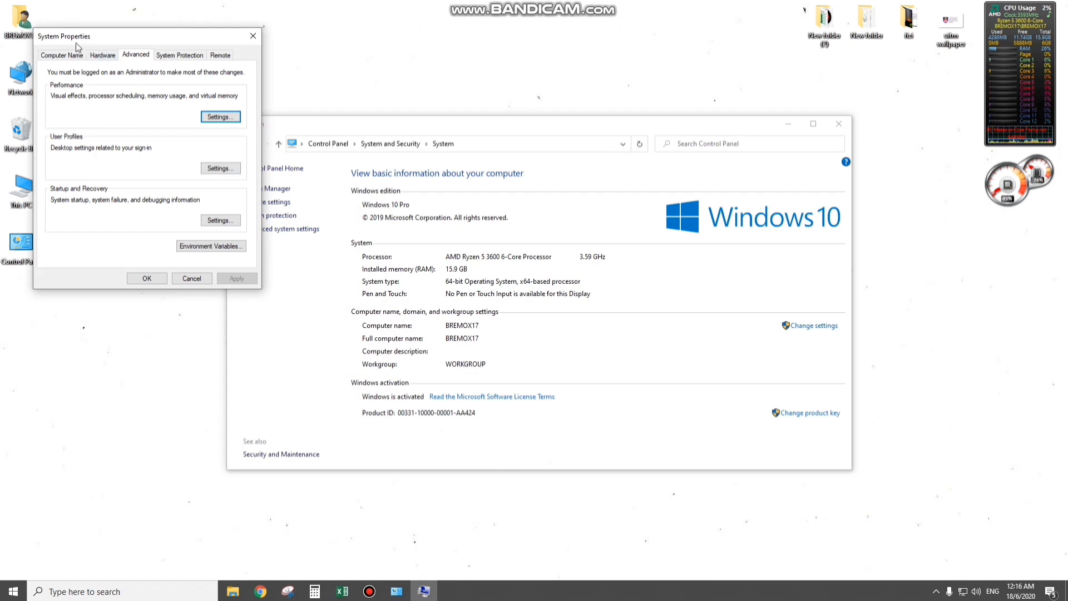
left_click_drag(115, 35, 312, 136)
left_click(258, 156)
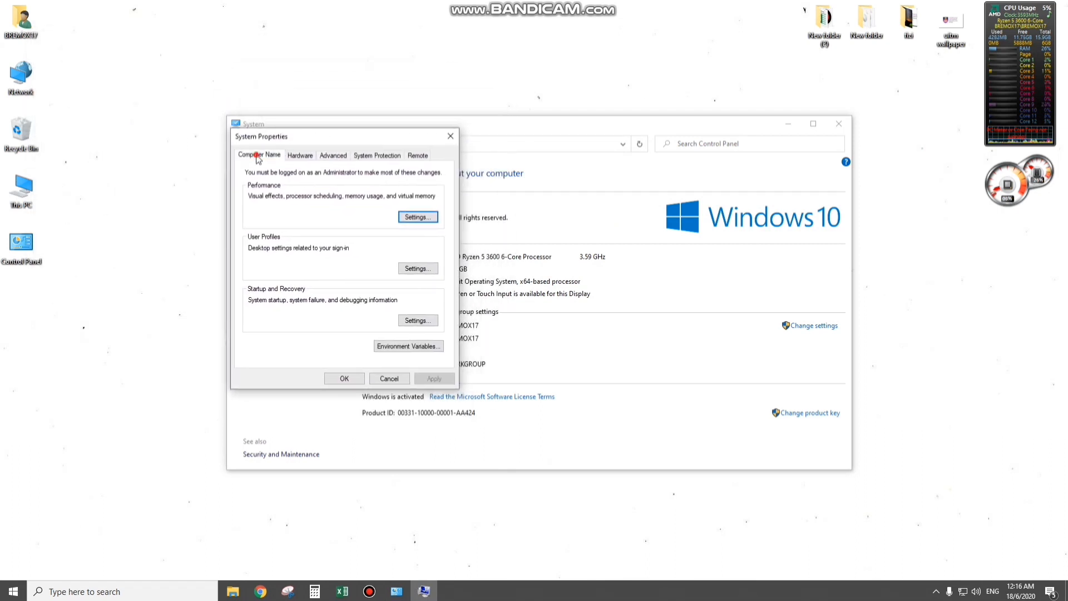
left_click(309, 160)
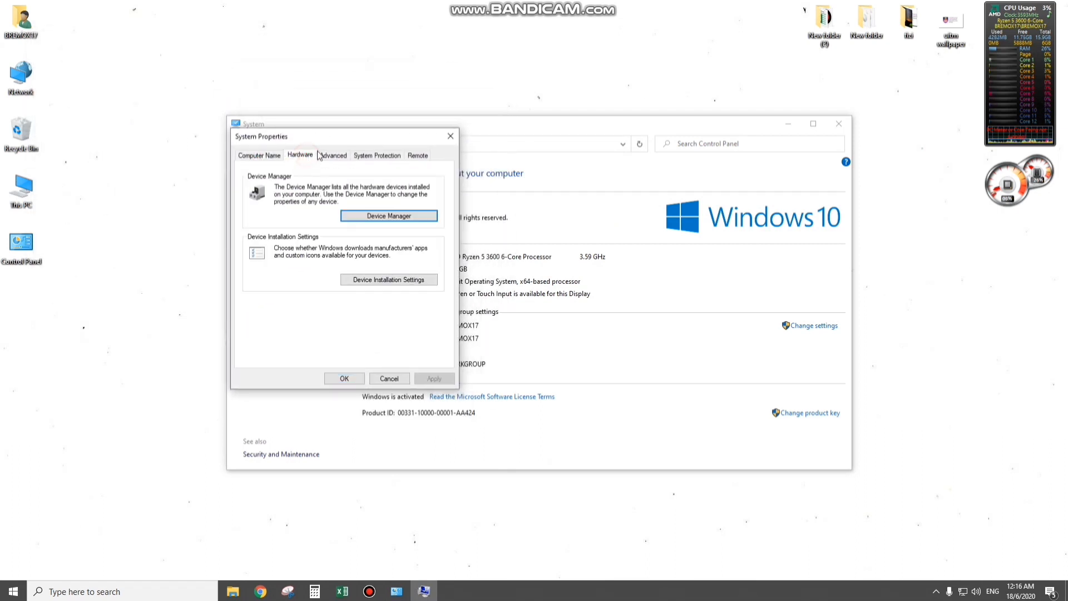
left_click(338, 158)
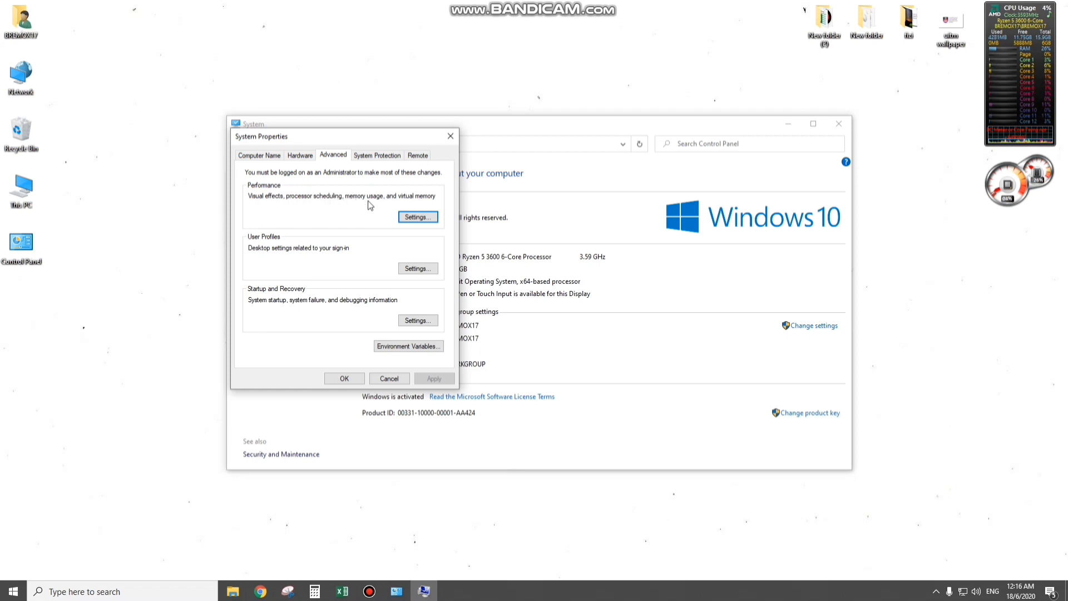
- Open the Virtual Memory settings from the advanced Performance Options
left_click(418, 217)
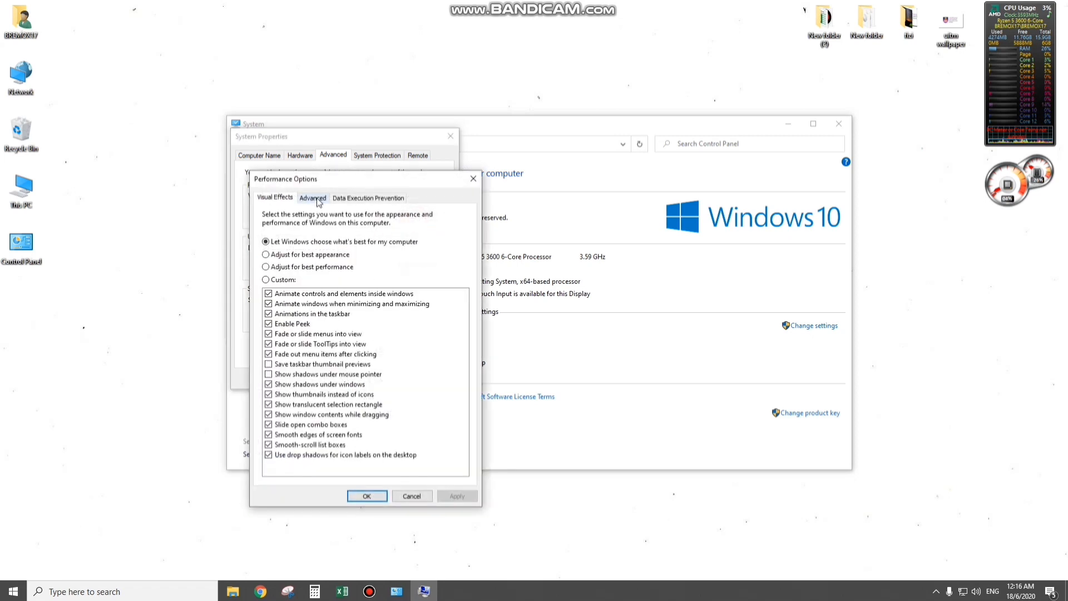
left_click_drag(328, 179, 332, 145)
left_click(317, 163)
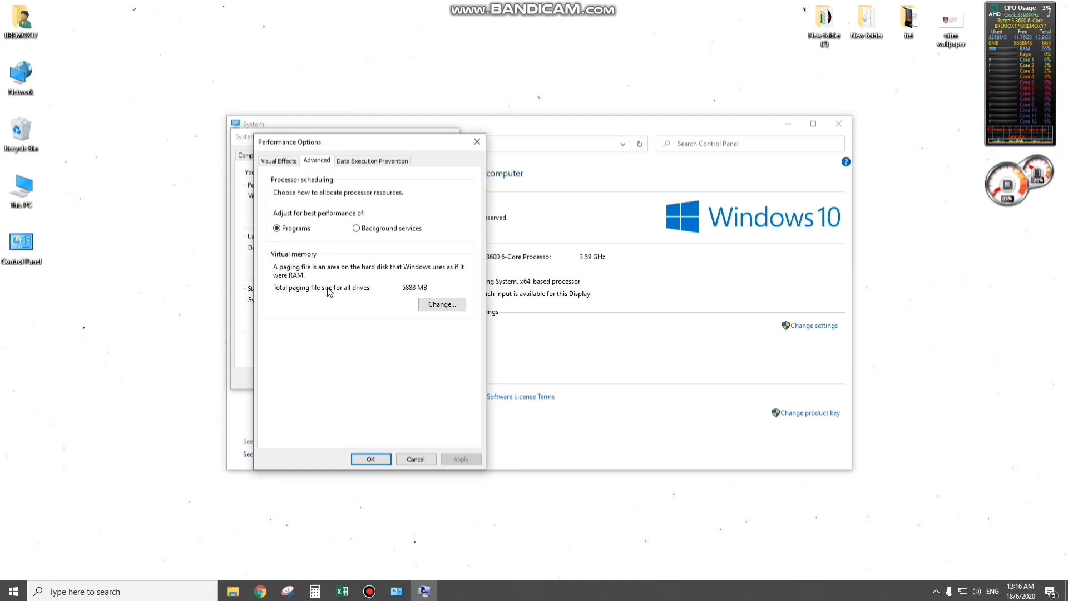
left_click(436, 306)
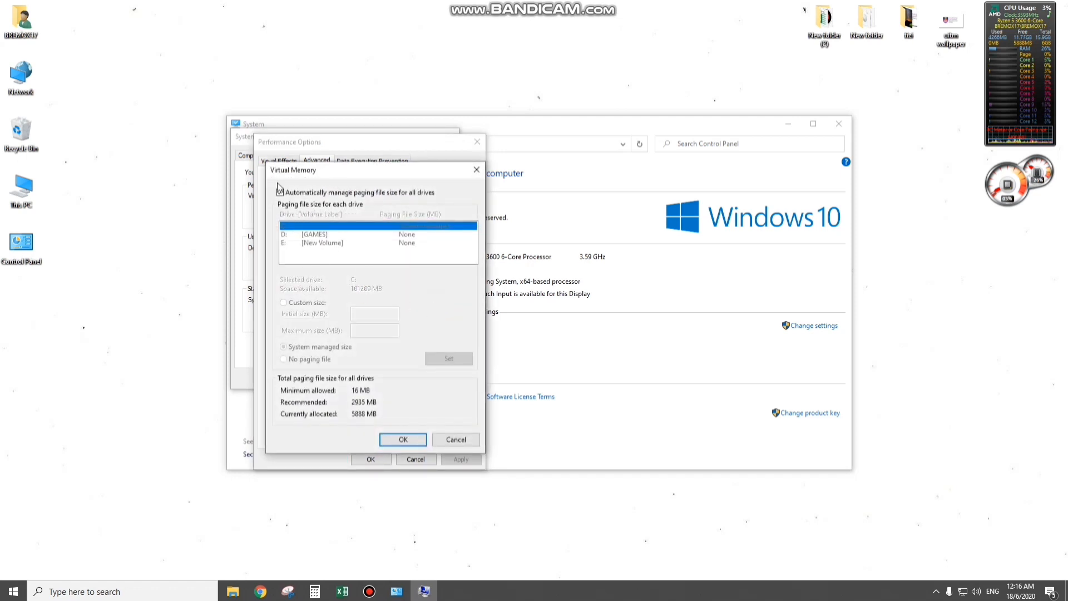
- Turn off automatic paging file management and give drive C: a custom paging file size with an initial size of 2935 MB
left_click(280, 192)
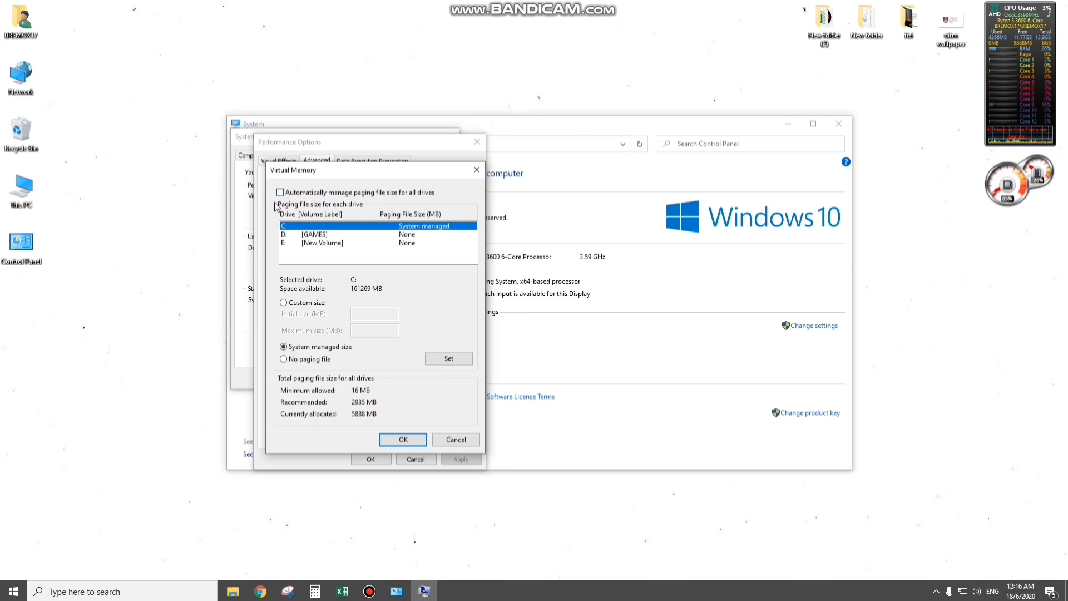
left_click(285, 303)
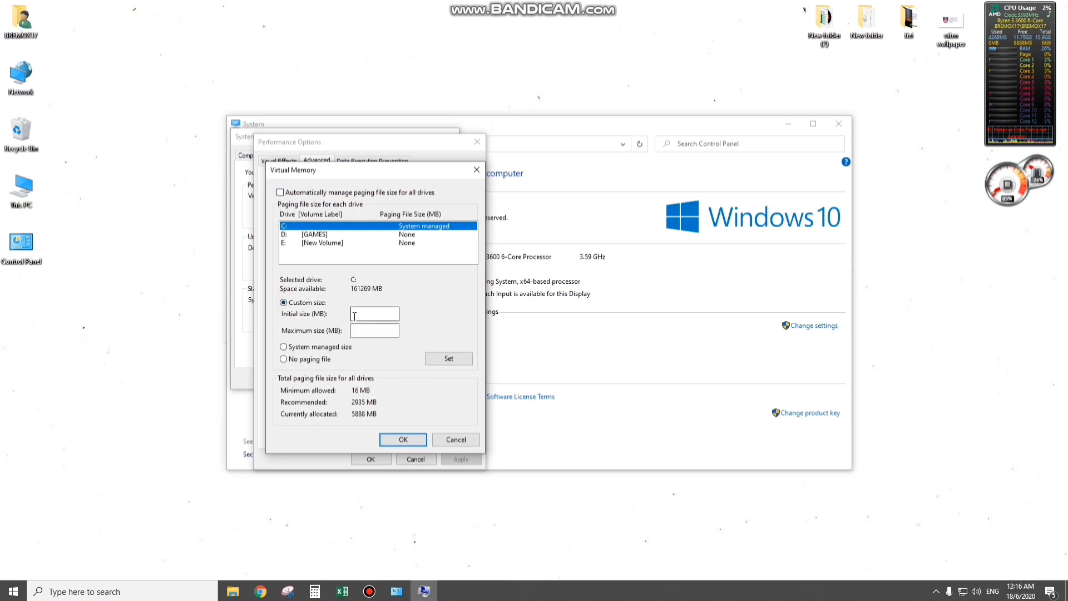
left_click(354, 315)
type("2935")
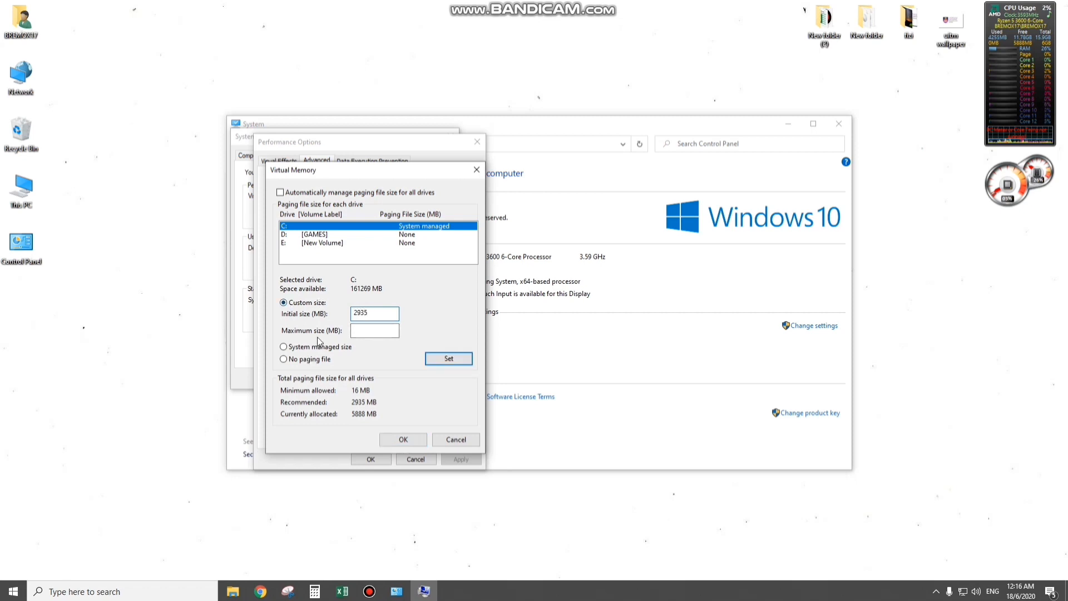
- Bring the System window forward to read the installed RAM, open Calculator beside it and multiply 1024 by 16
left_click(540, 129)
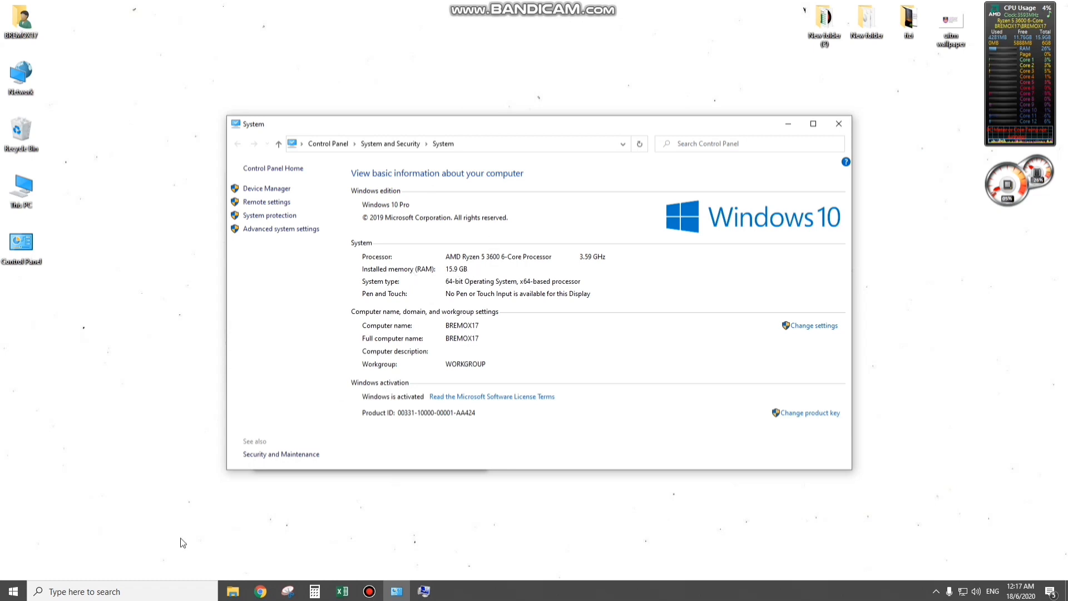
left_click(13, 591)
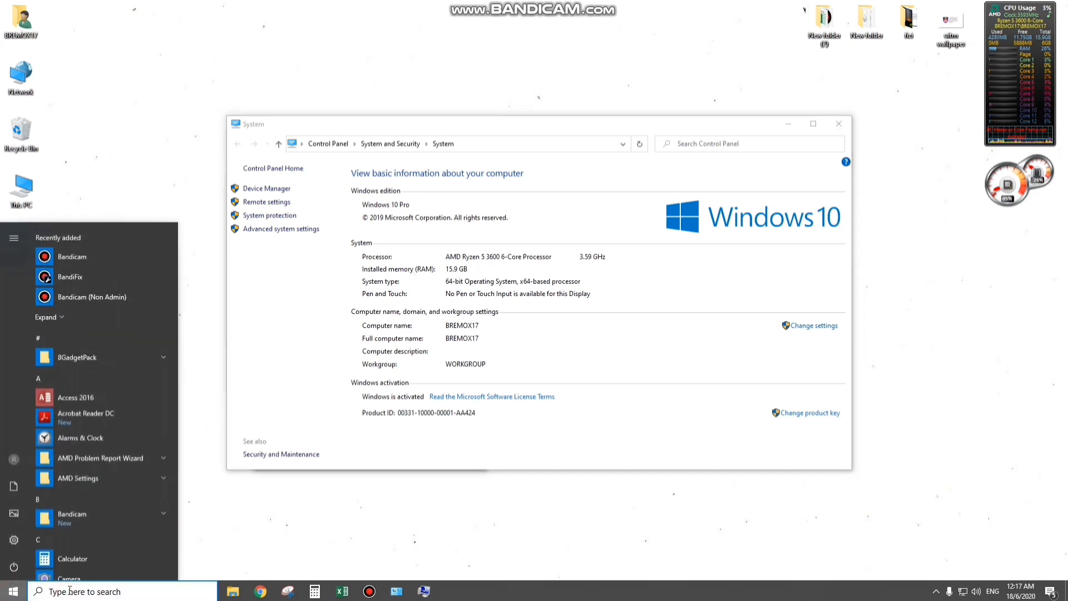
left_click(73, 559)
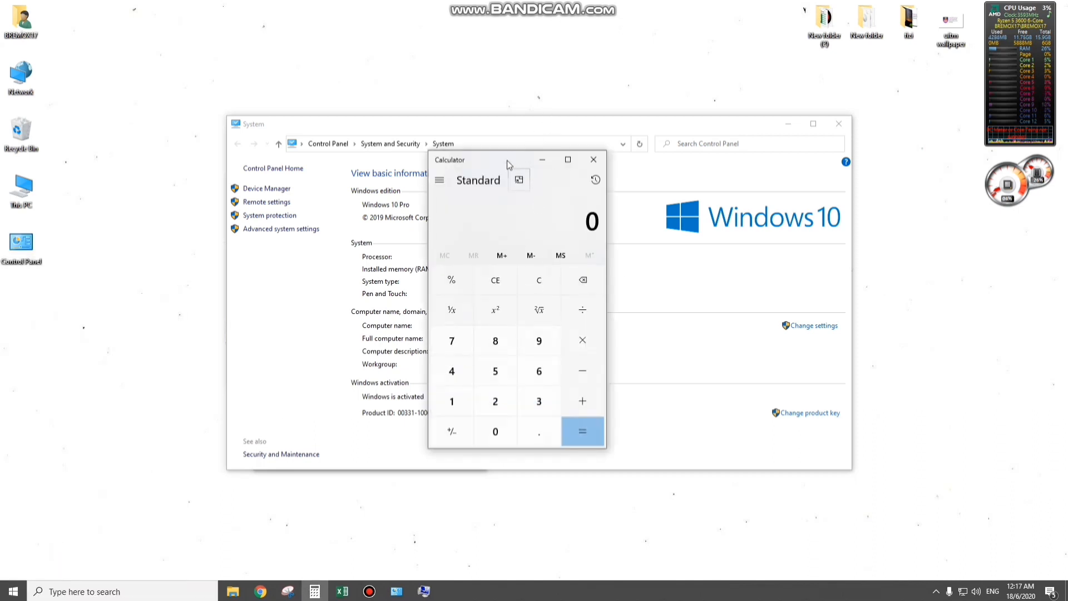
left_click_drag(506, 160, 669, 153)
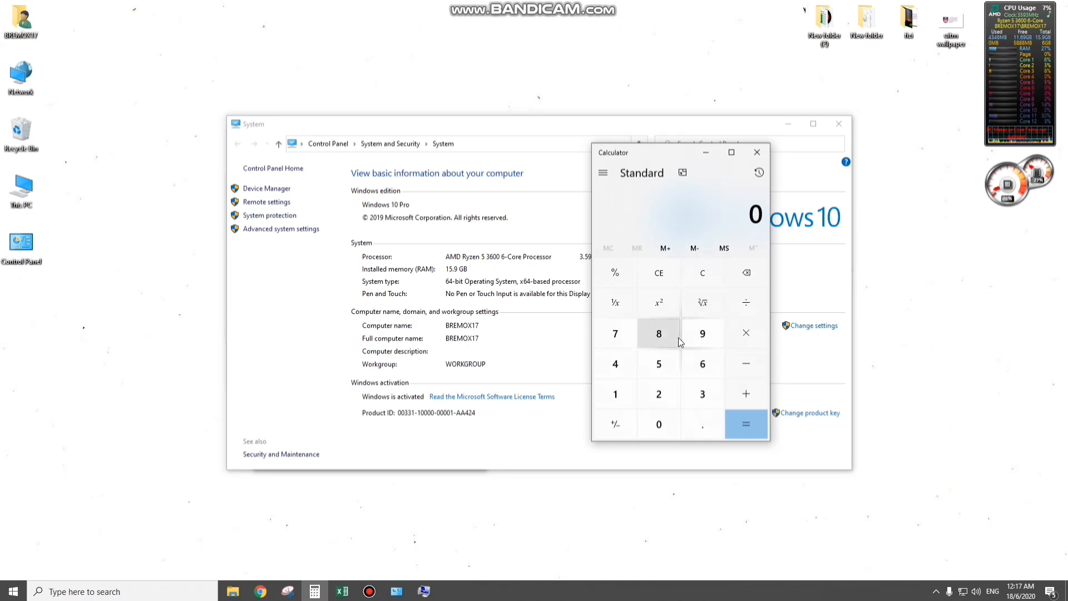
type("1024")
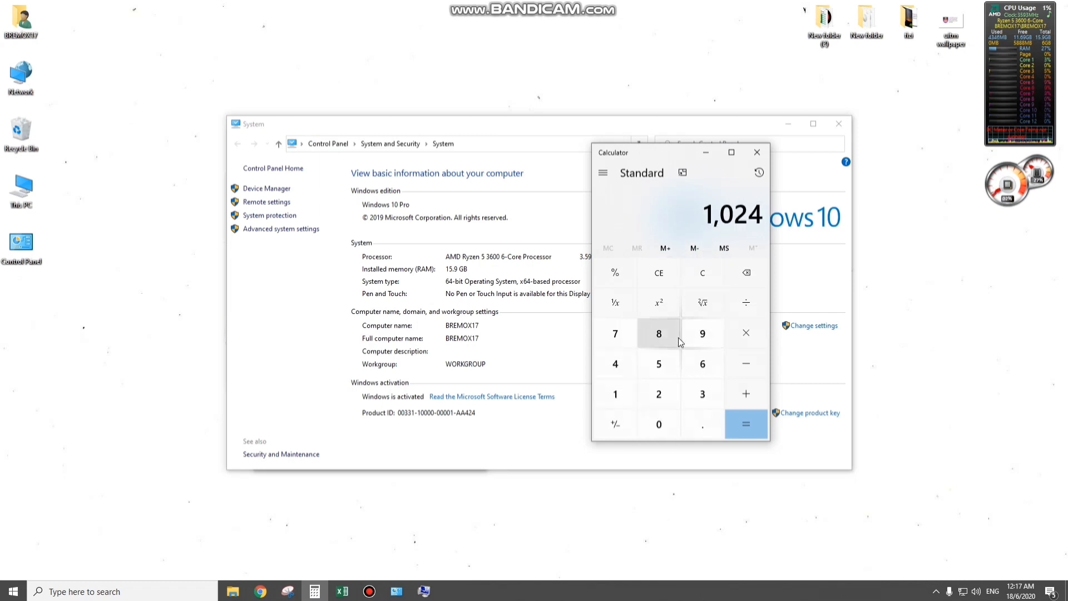
left_click(748, 334)
type("16")
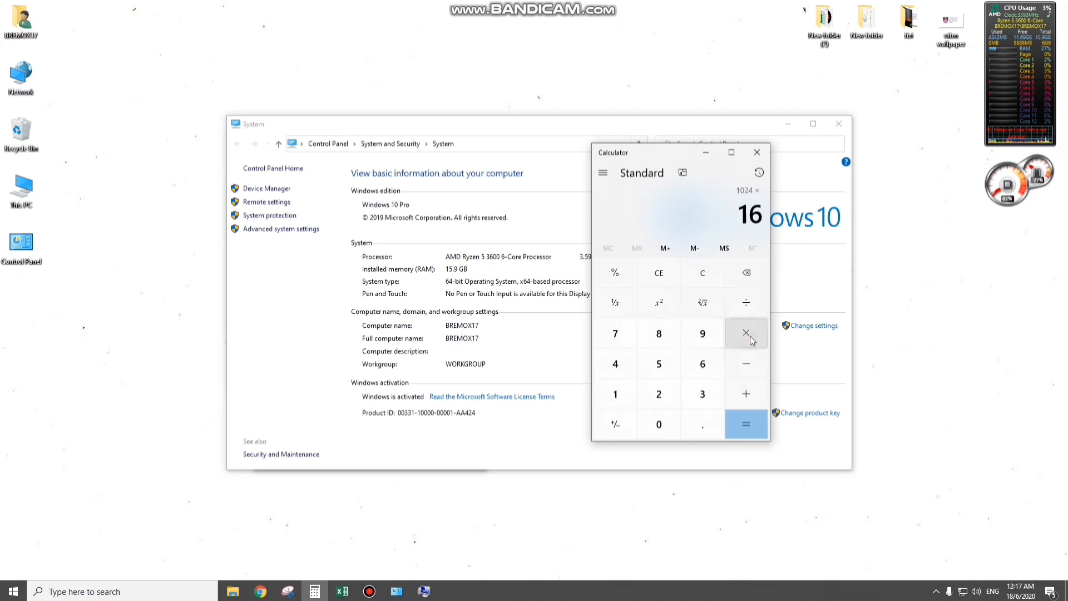
key("Return")
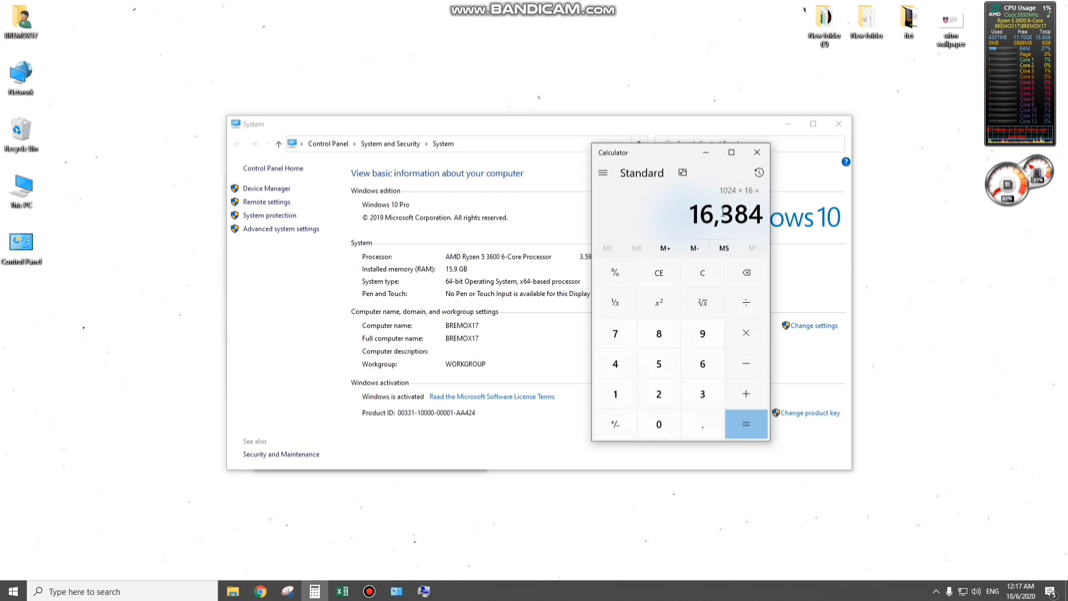
- Multiply the Calculator result by 1.5 to work out the maximum paging file size
left_click(746, 333)
left_click(615, 406)
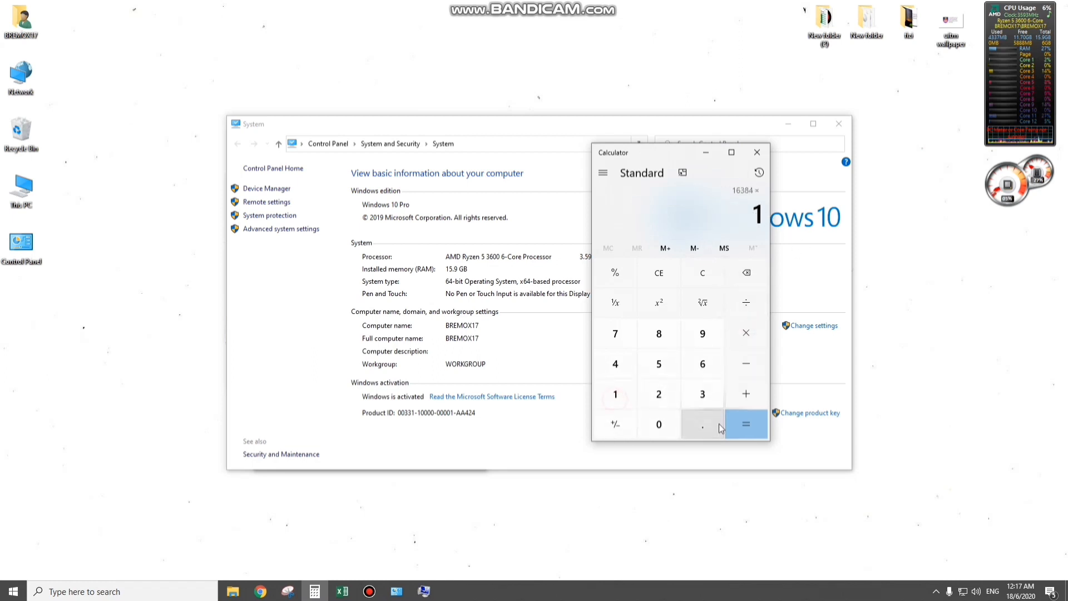
left_click(703, 424)
left_click(659, 362)
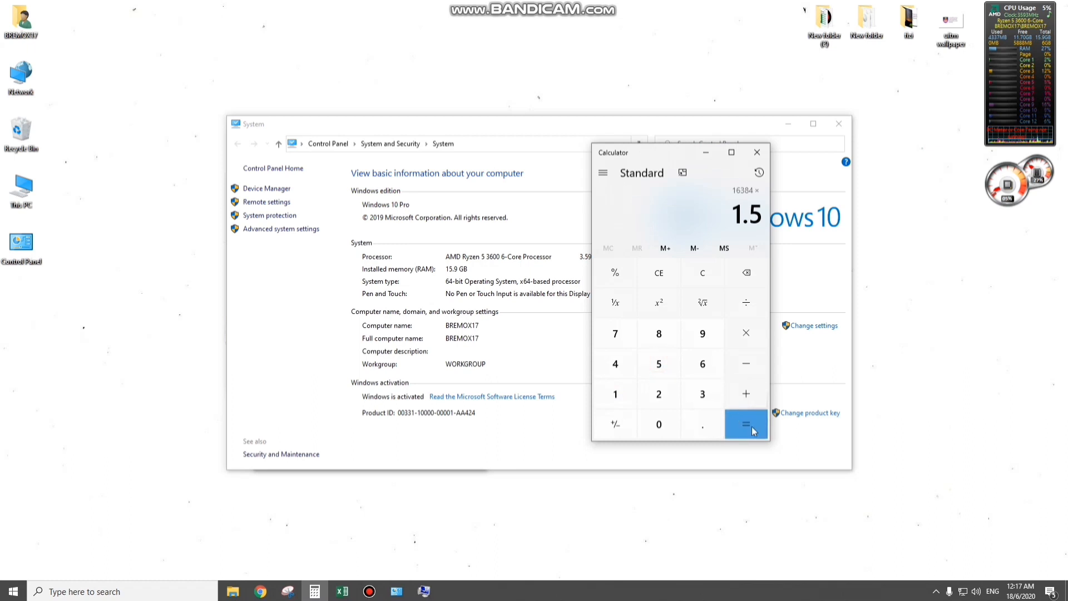
left_click(750, 426)
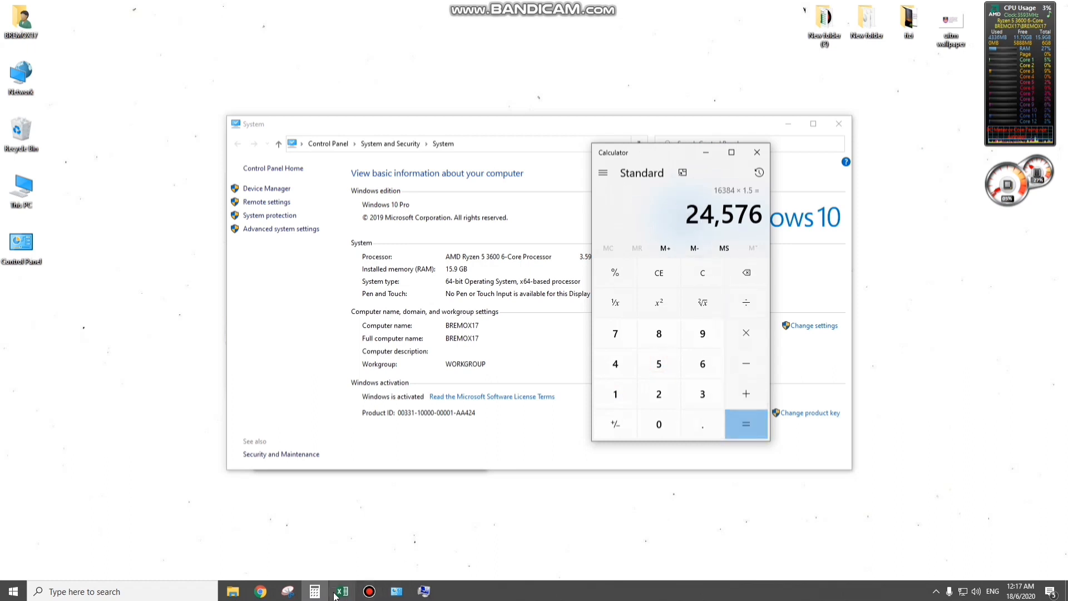
- Return to the Virtual Memory settings and set drive C:'s maximum paging file size to 24576 MB
left_click(424, 590)
left_click(371, 332)
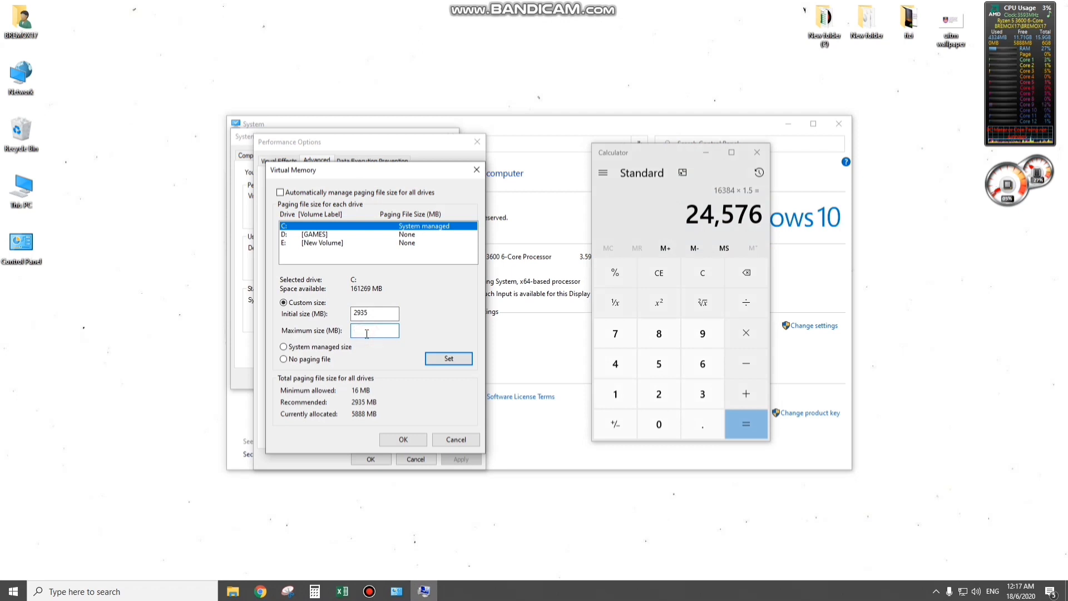
type("24576")
left_click(449, 359)
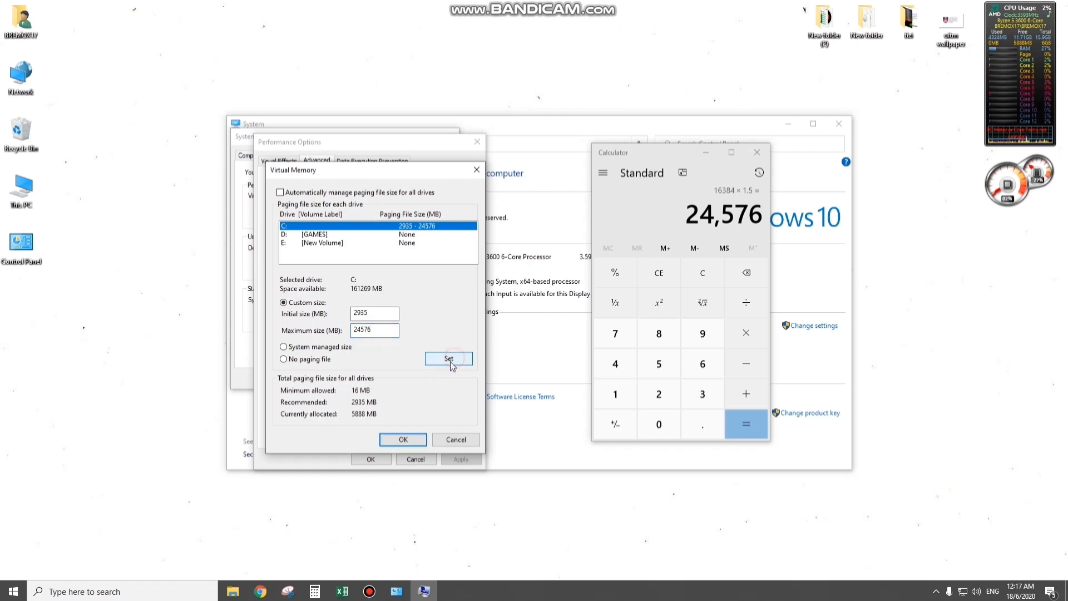
- Confirm the Virtual Memory, Performance Options and System Properties dialogs, and choose to restart the computer later
left_click(402, 440)
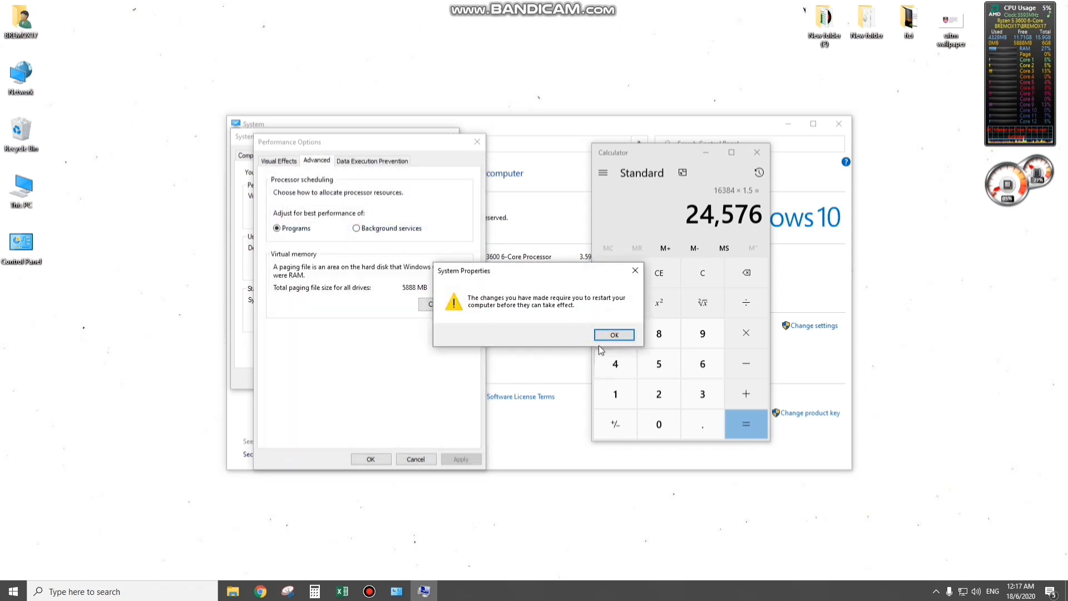
left_click(613, 335)
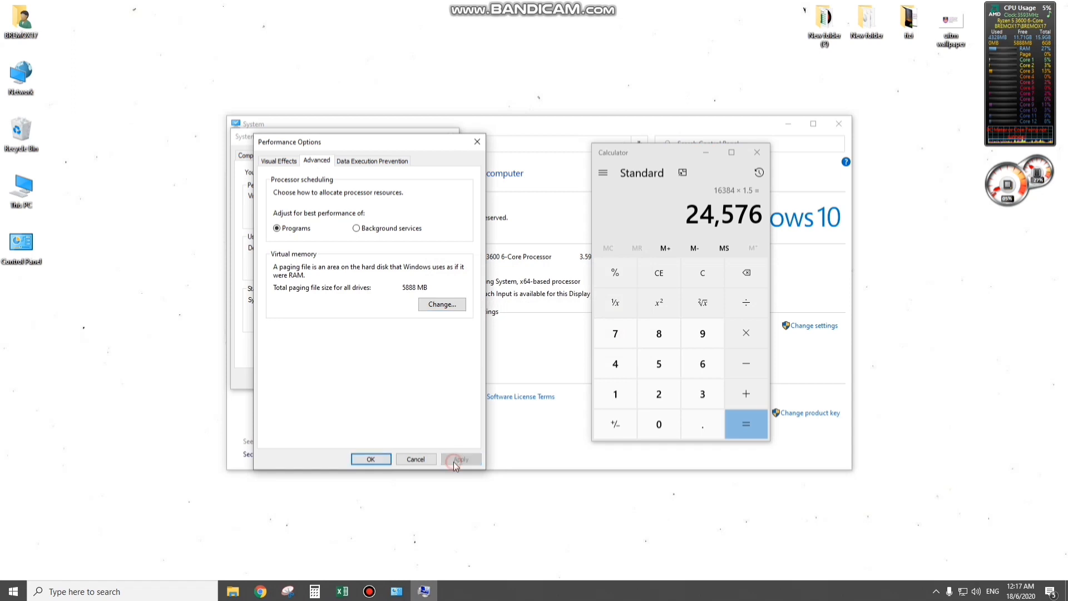
left_click(367, 460)
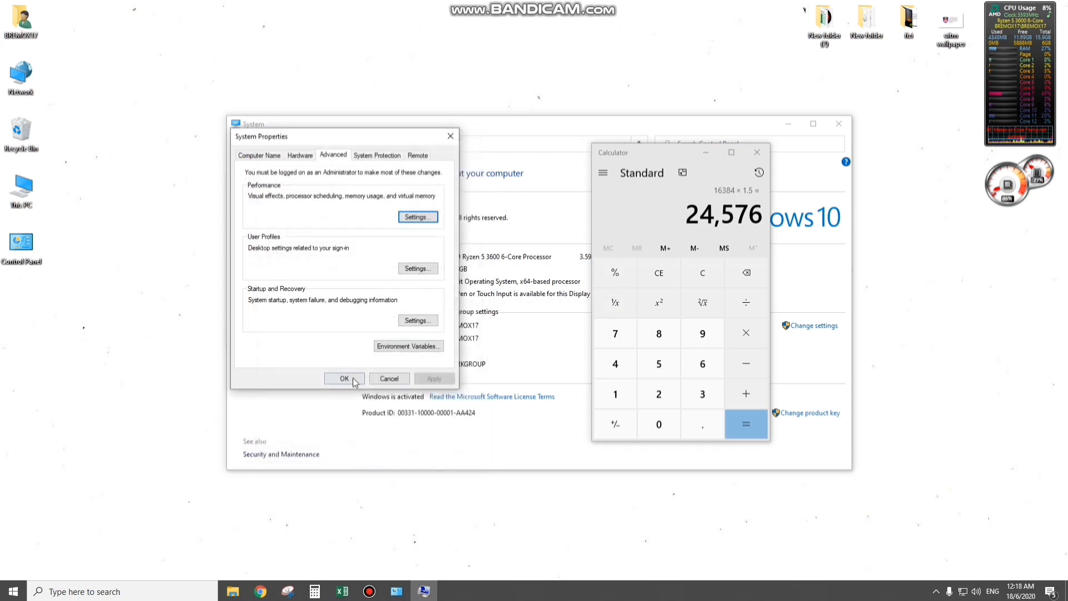
left_click(346, 380)
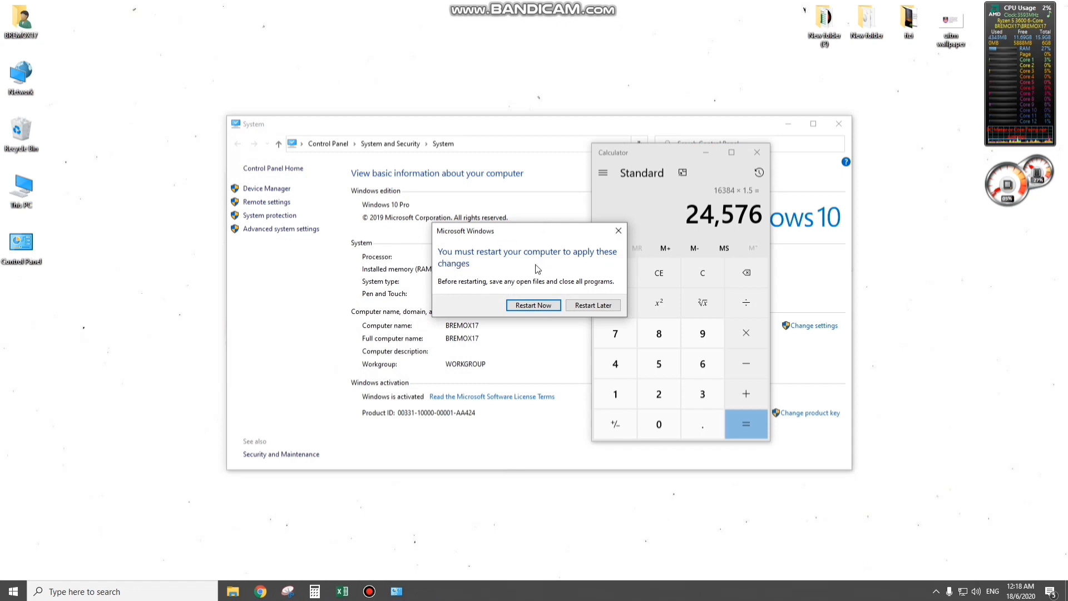
left_click(601, 309)
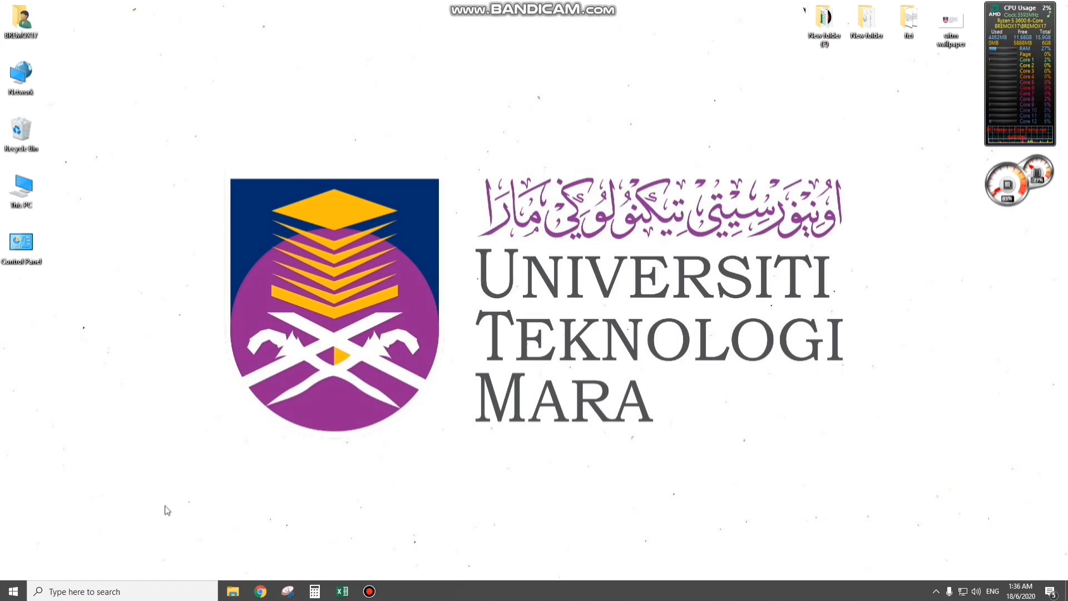
- Open the Family & other users page of the Windows account settings
left_click(13, 590)
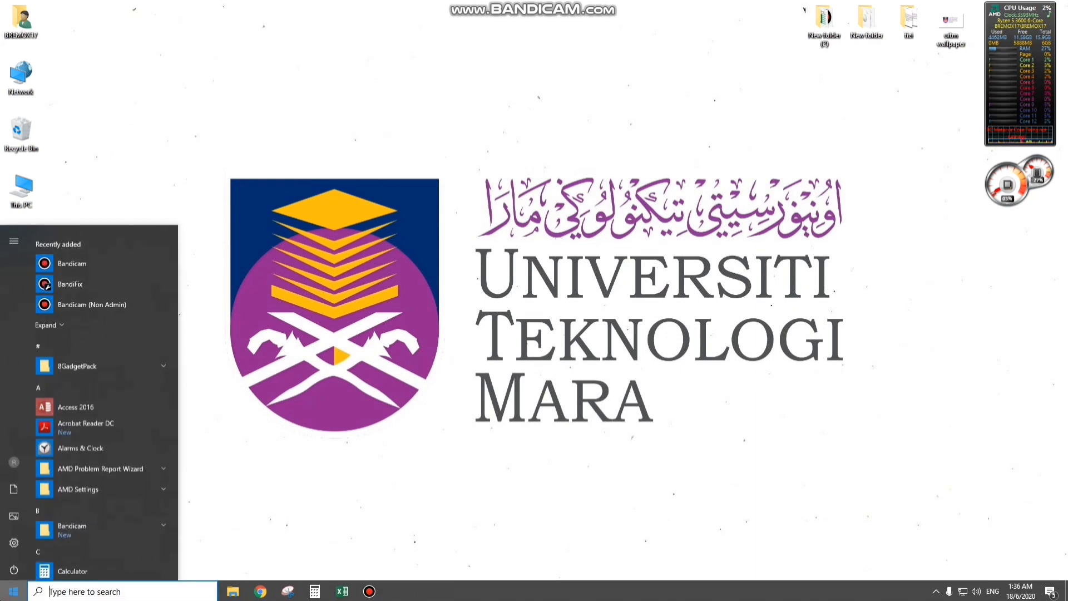
left_click(13, 539)
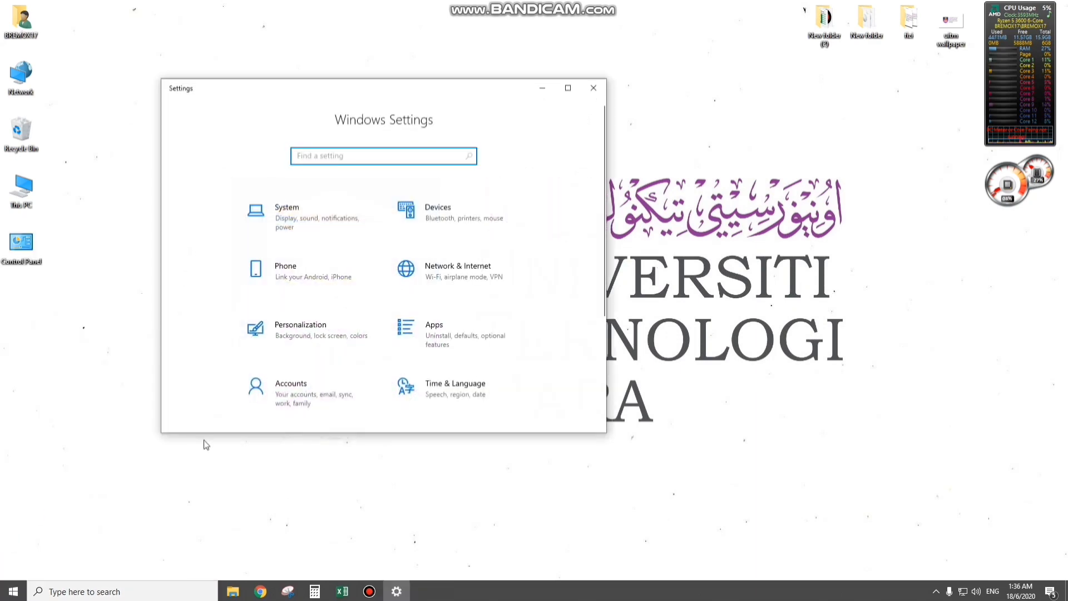
left_click(307, 388)
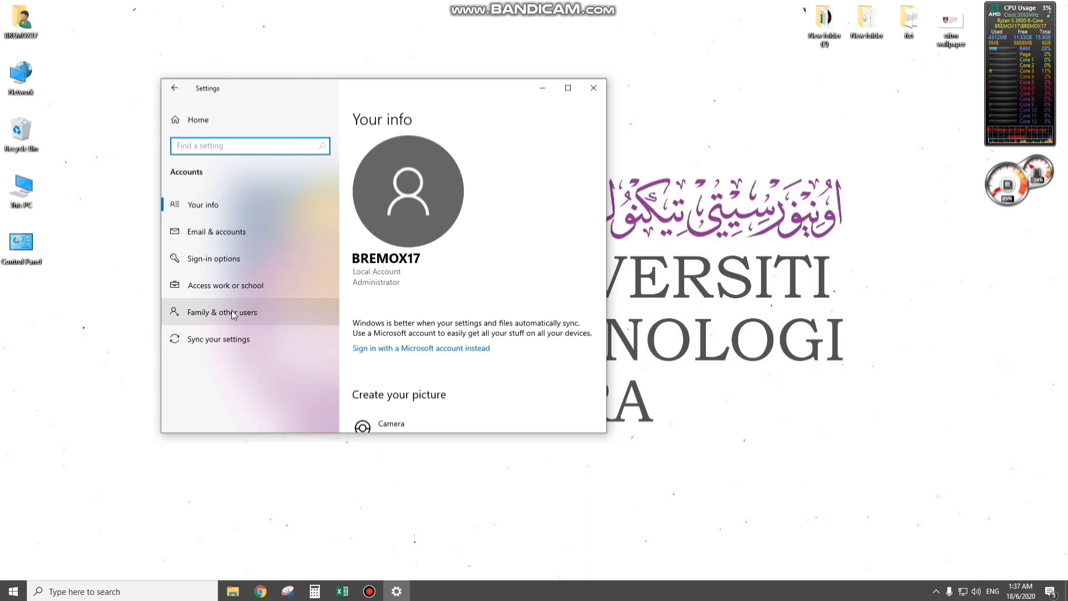
left_click(220, 318)
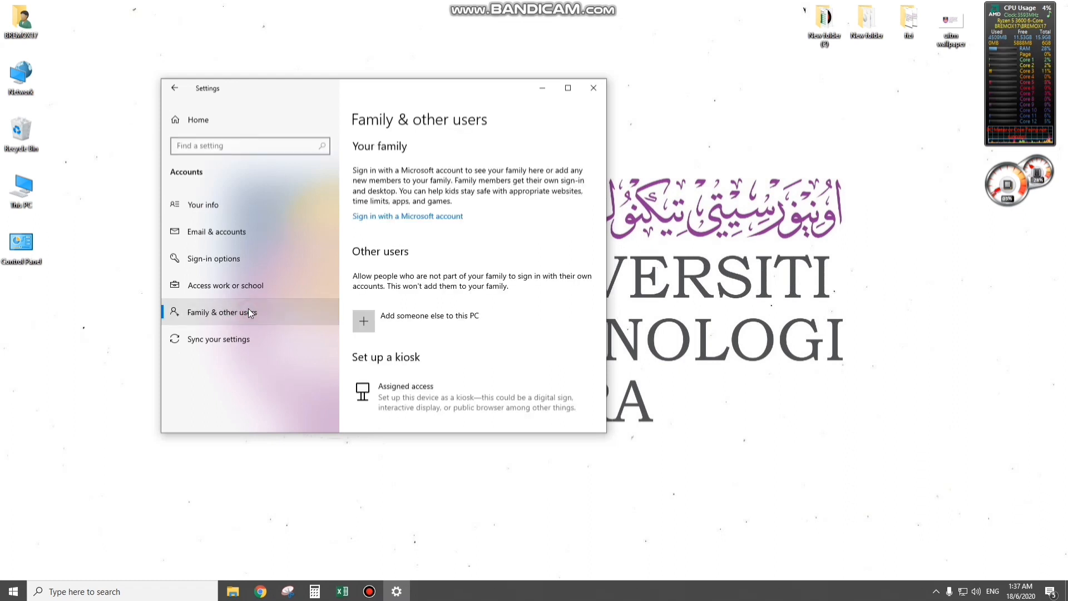
- Add another user named UiTM to this PC as a local account without a Microsoft account or password
left_click(448, 320)
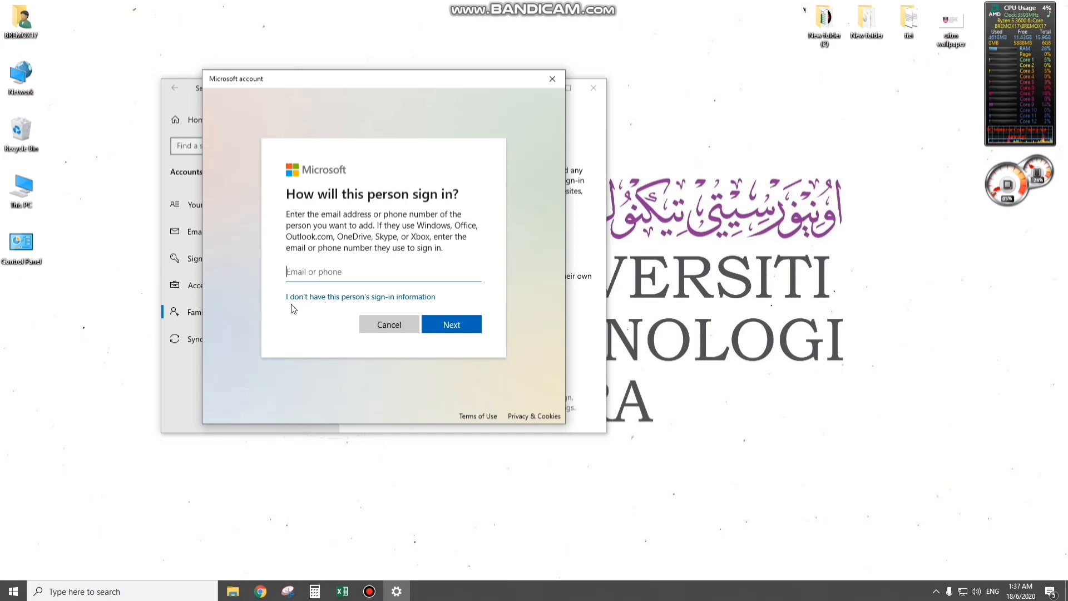
left_click(358, 300)
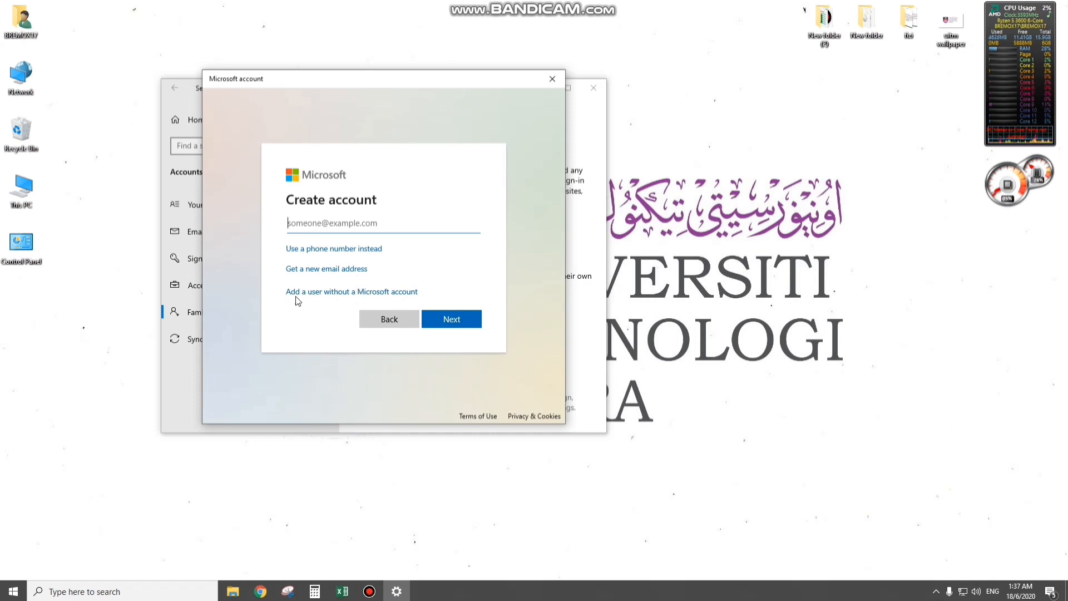
left_click(354, 293)
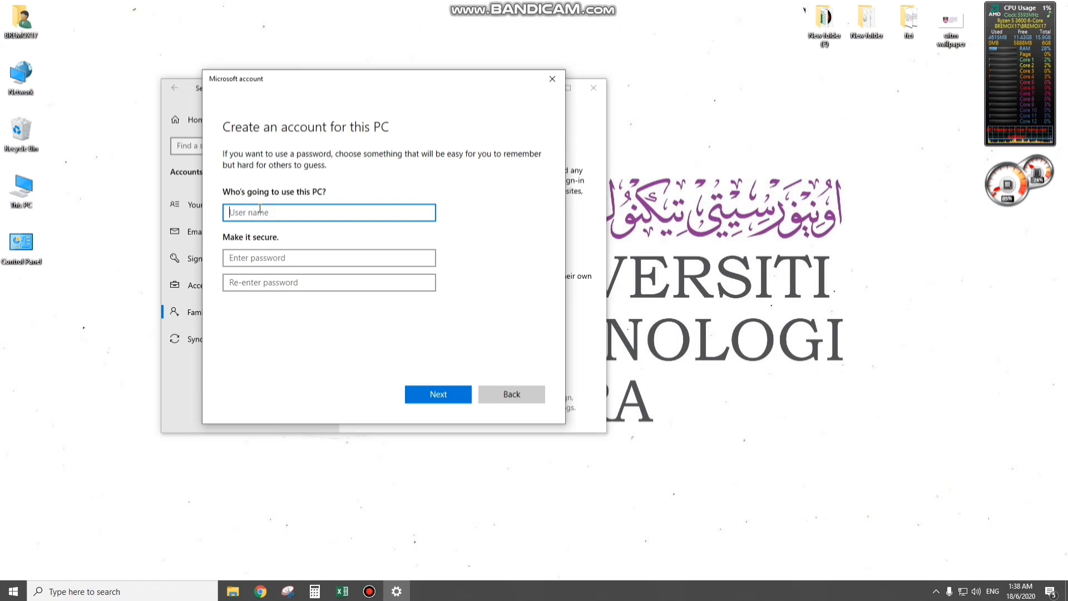
type("U")
key("BackSpace")
type("D")
key("BackSpace")
type("UiTM")
left_click(437, 394)
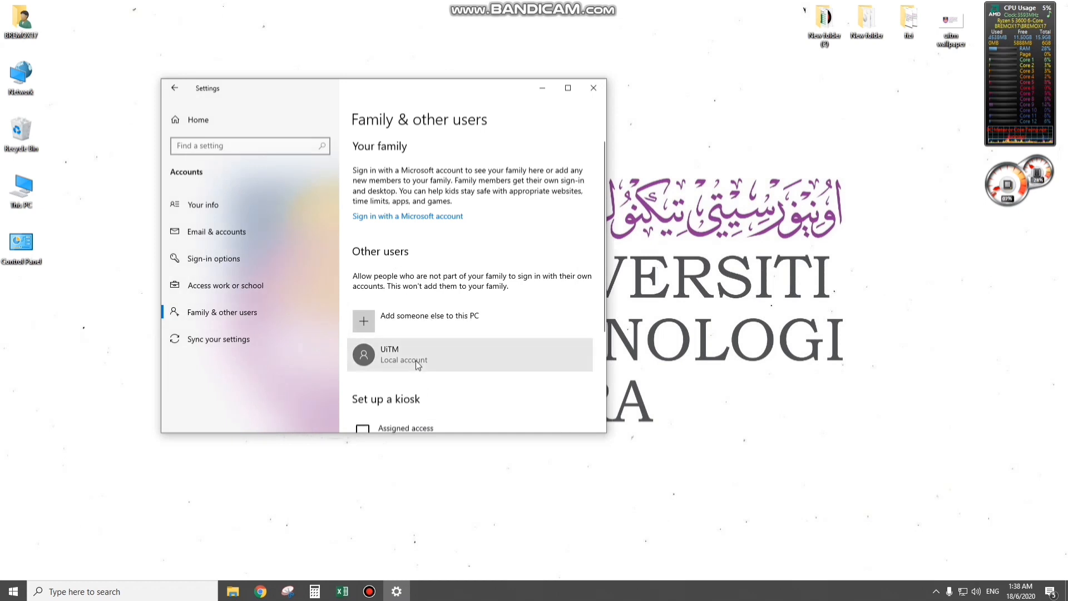
- Change the UiTM account's type to Administrator and bring up the signed-in user's account options
left_click(417, 364)
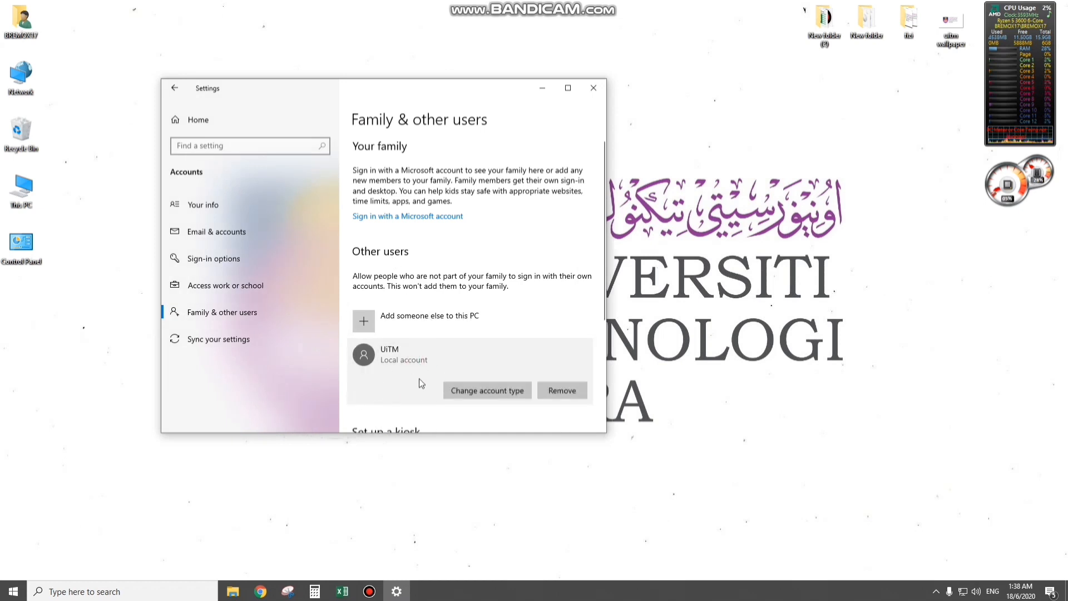
left_click(462, 392)
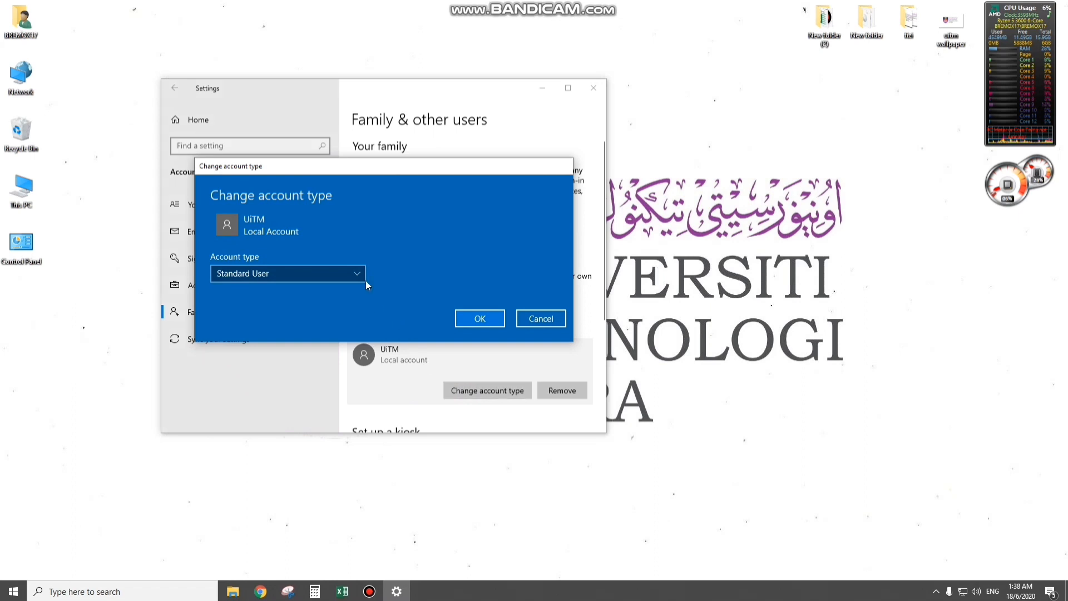
left_click(301, 275)
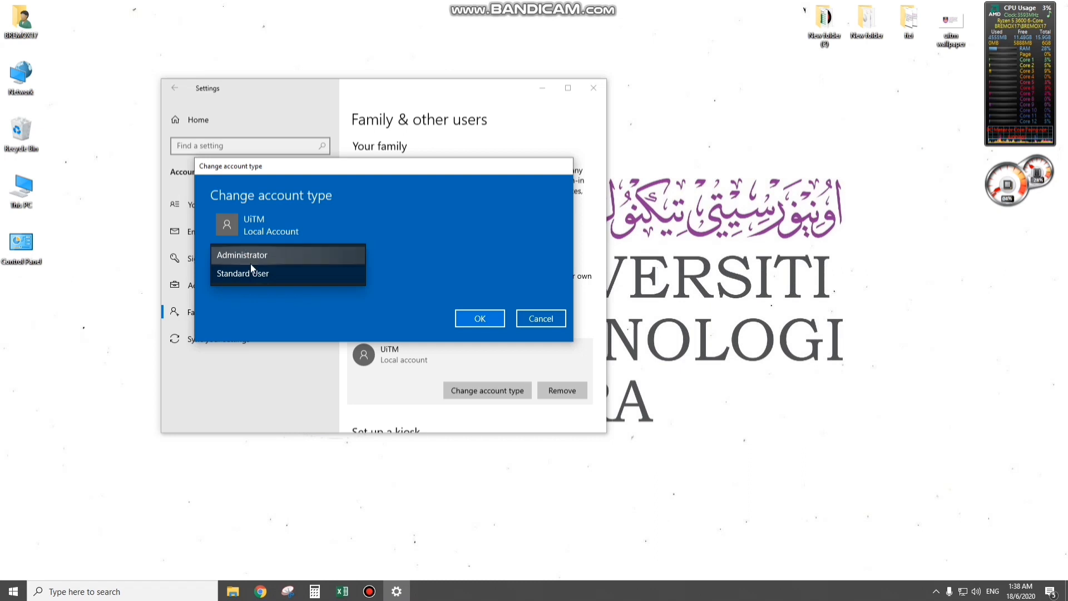
left_click(261, 263)
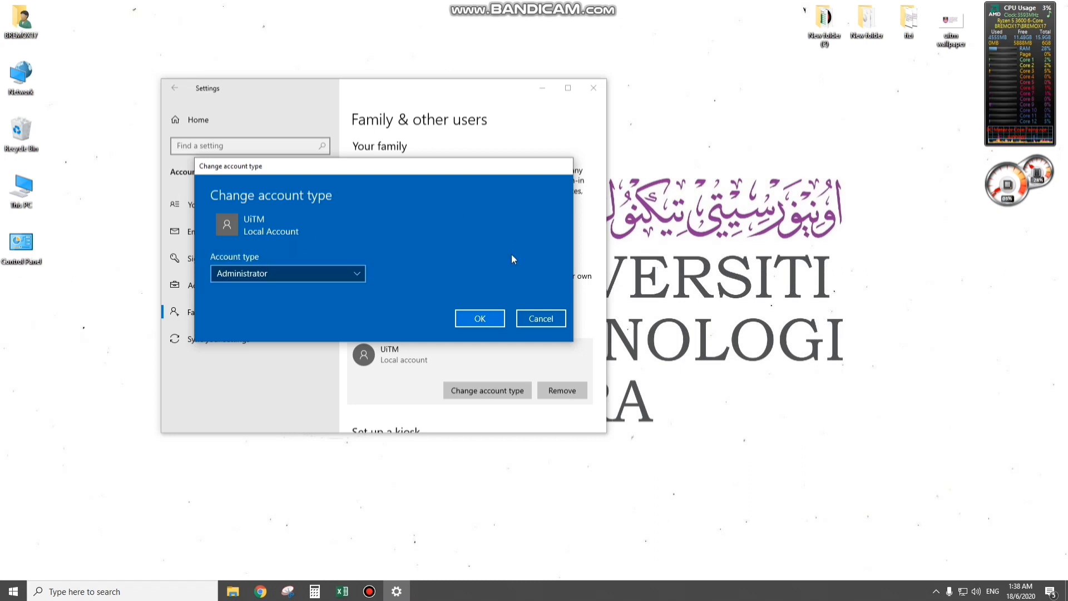
left_click(470, 320)
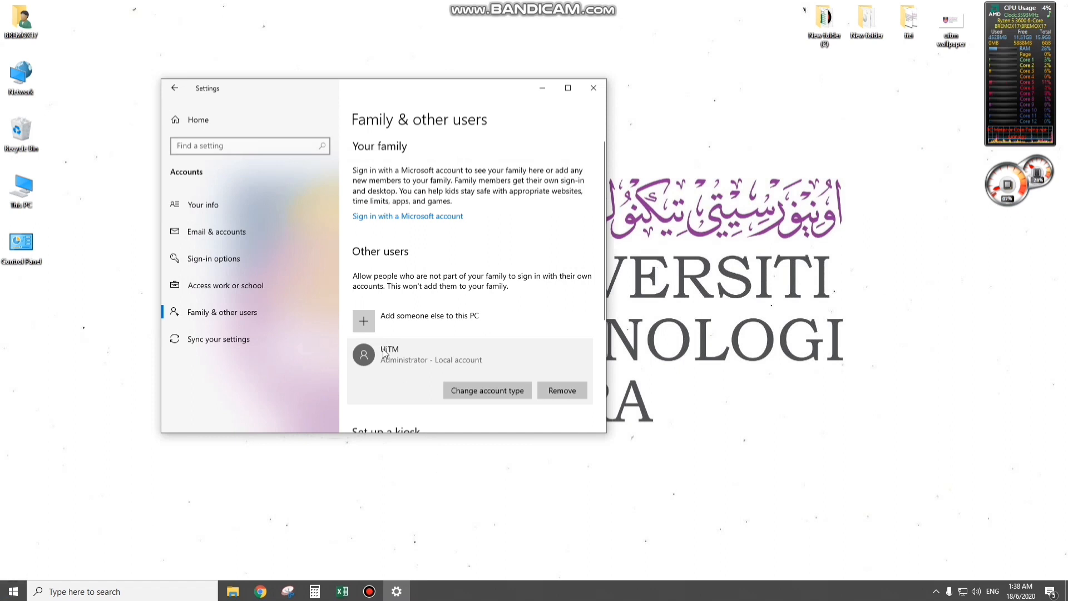
left_click(8, 593)
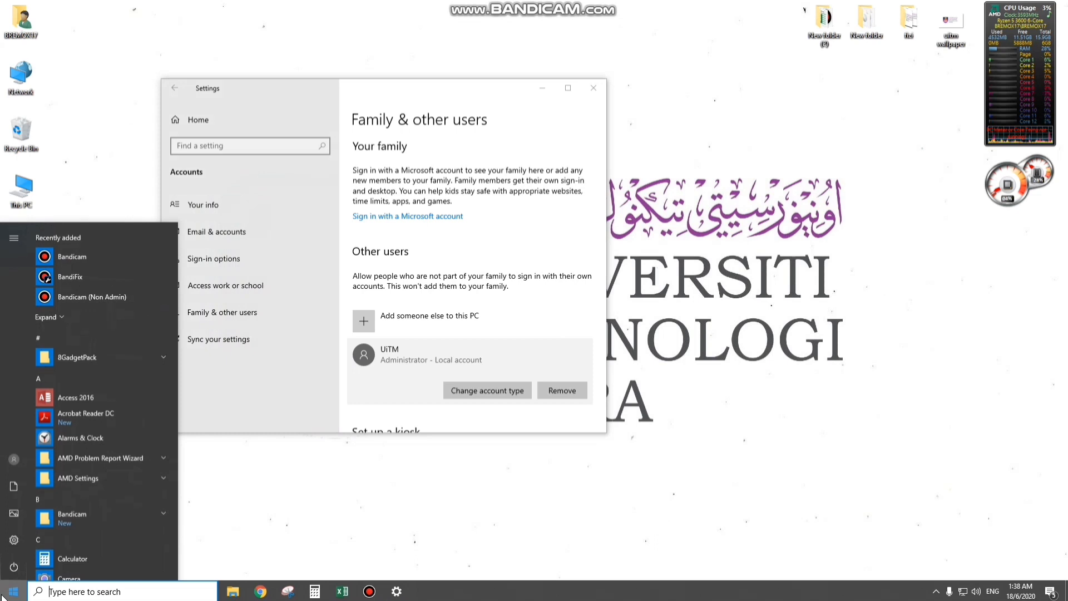
left_click(14, 458)
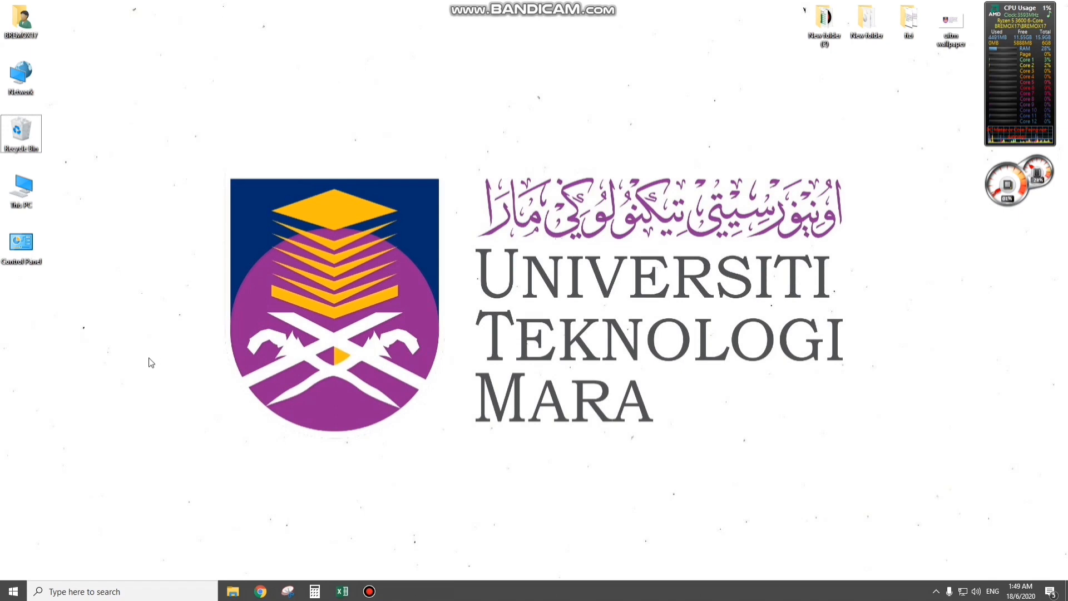
- Open Computer Management in a maximized window and display the Groups folder under Local Users and Groups
right_click(23, 589)
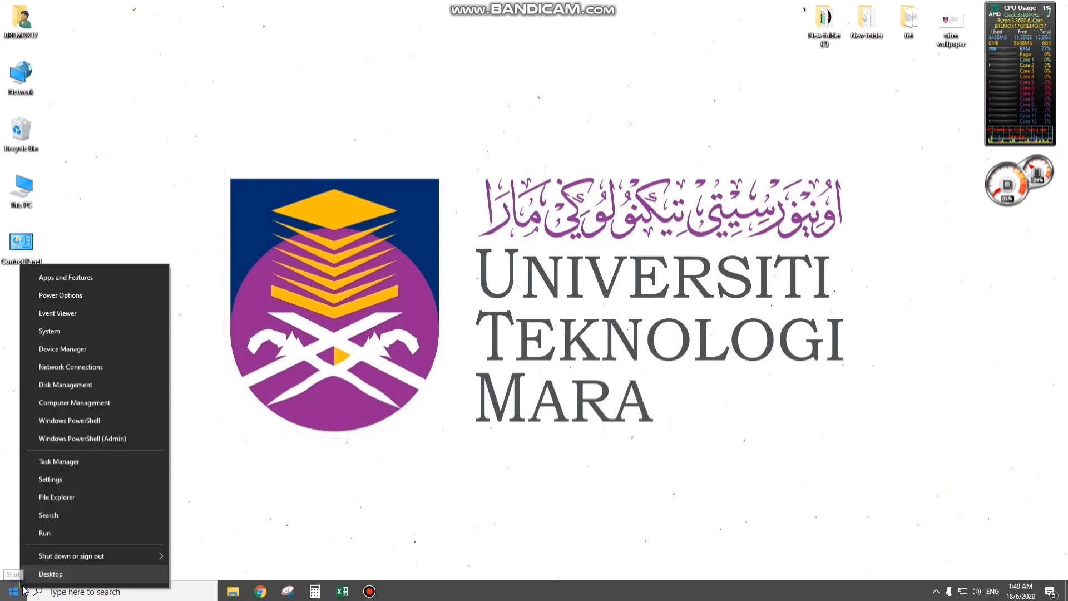
left_click(81, 402)
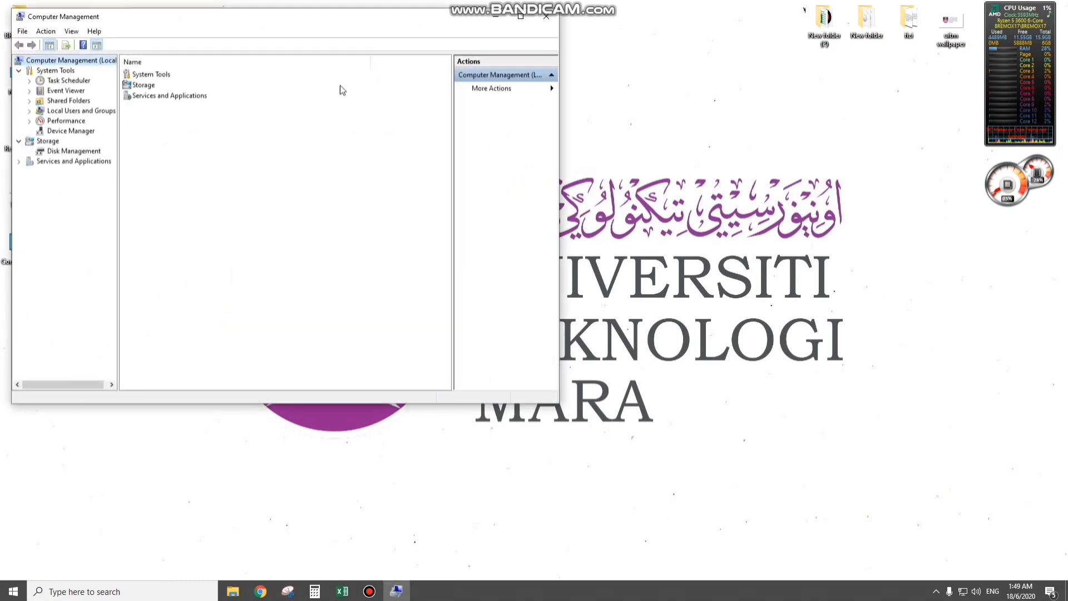
left_click(521, 17)
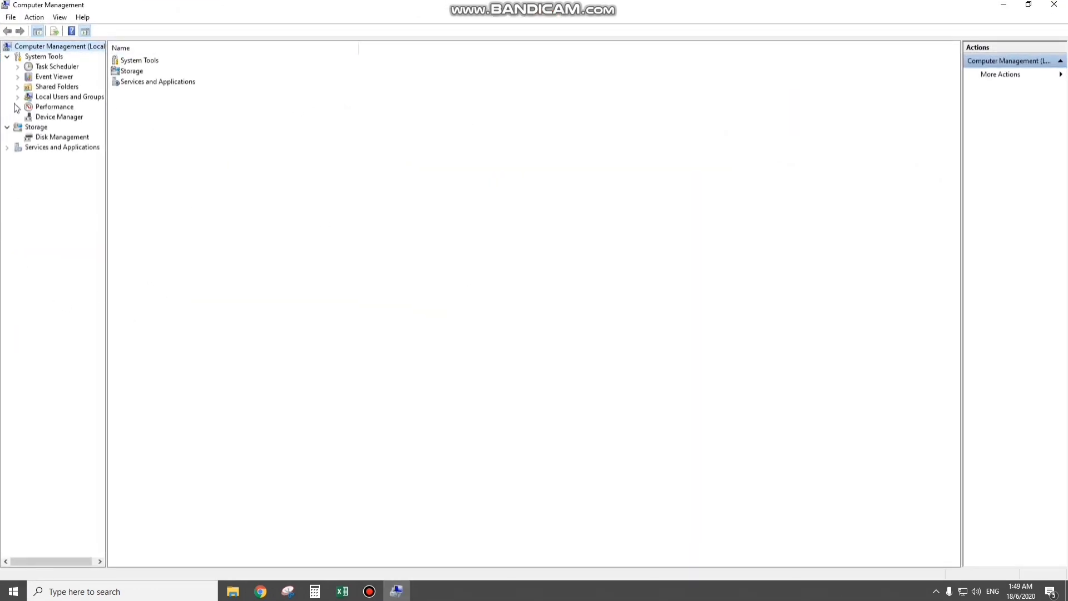
left_click(47, 98)
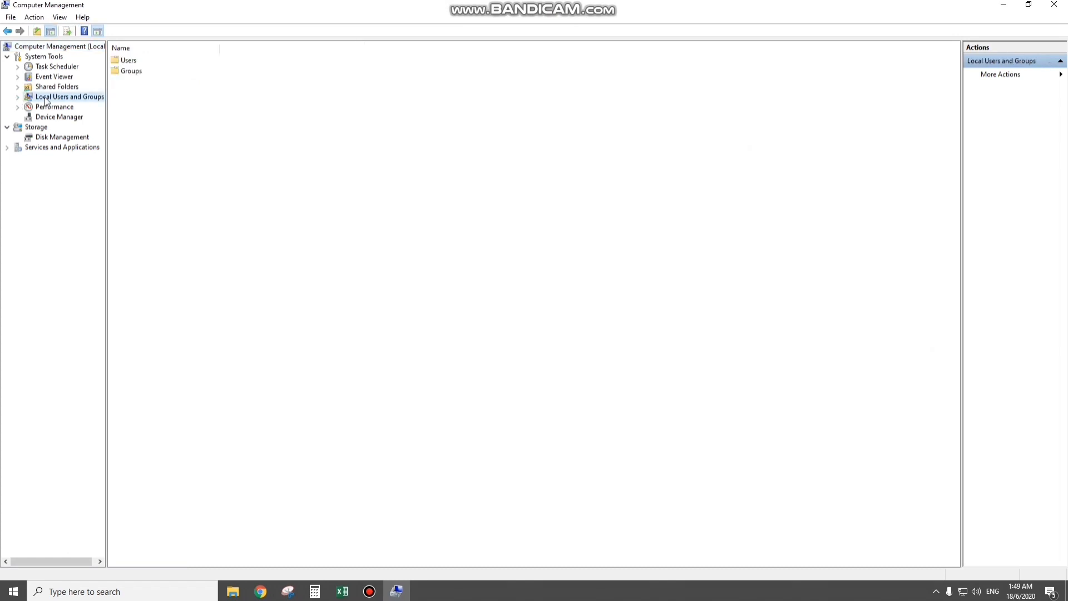
left_click(18, 97)
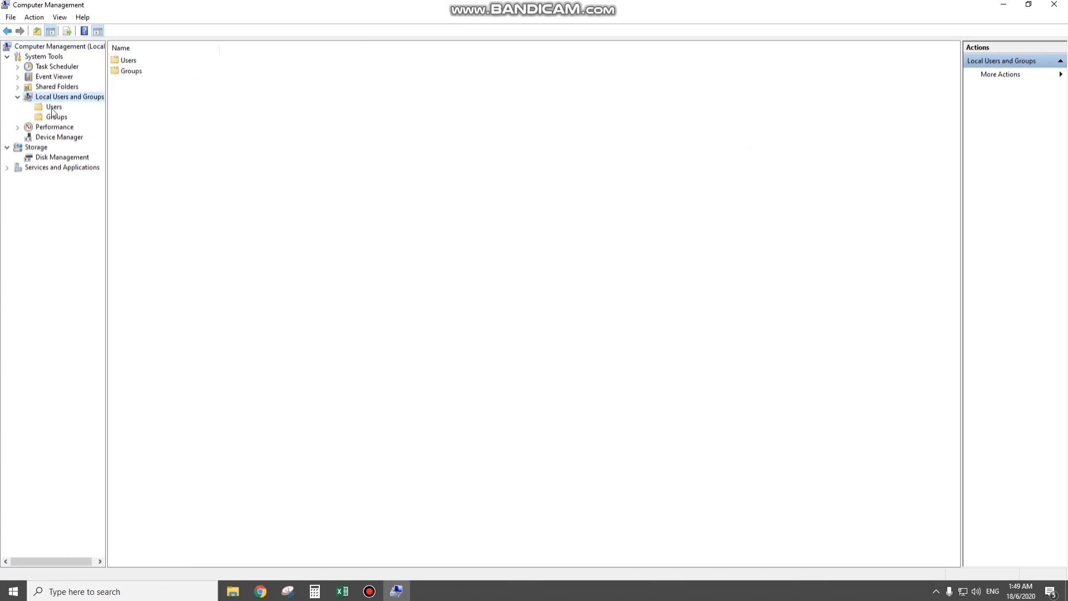
left_click(51, 108)
left_click(55, 118)
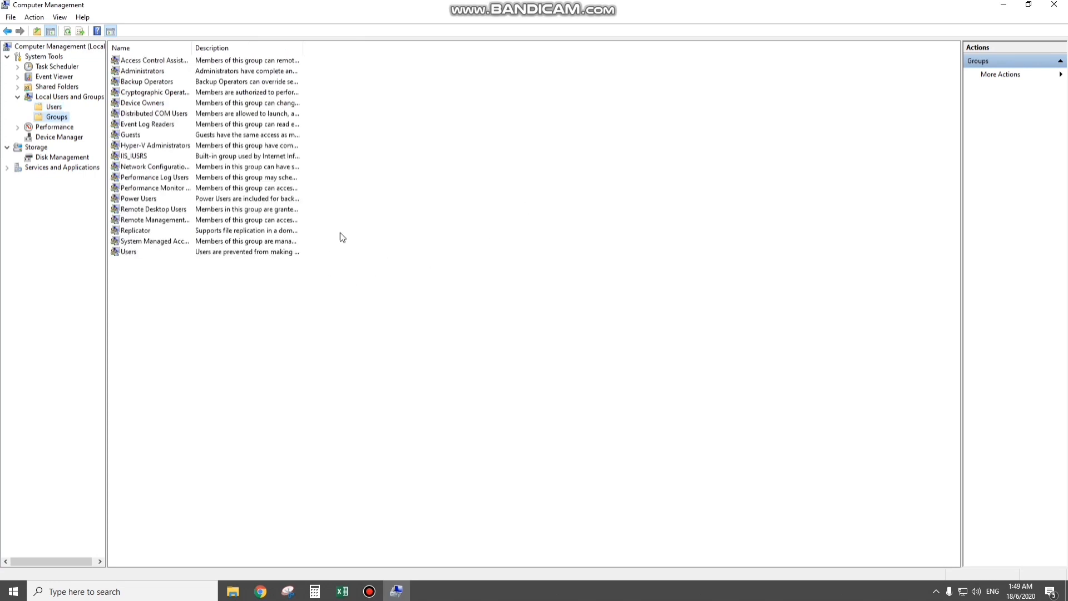
- Start a new local group with the name KIM110 4D and the description OS Installation
right_click(333, 228)
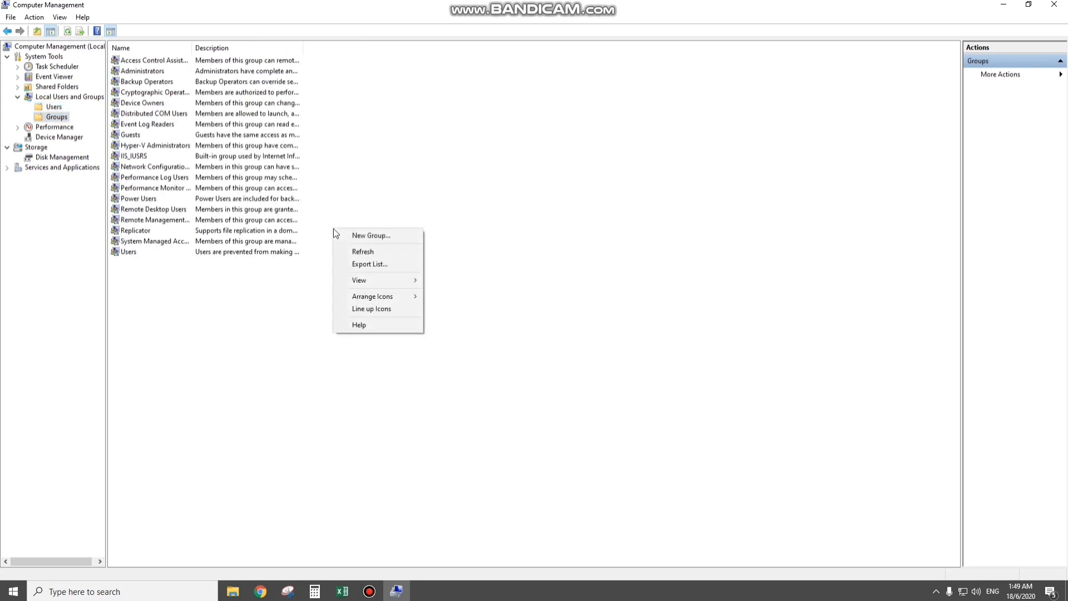
left_click(377, 238)
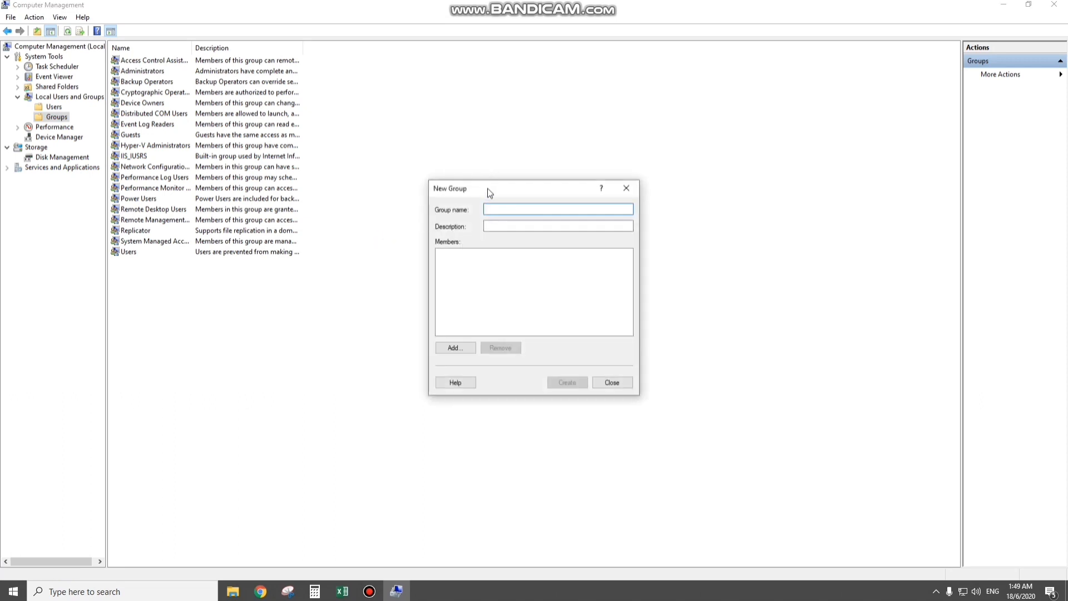
left_click(497, 225)
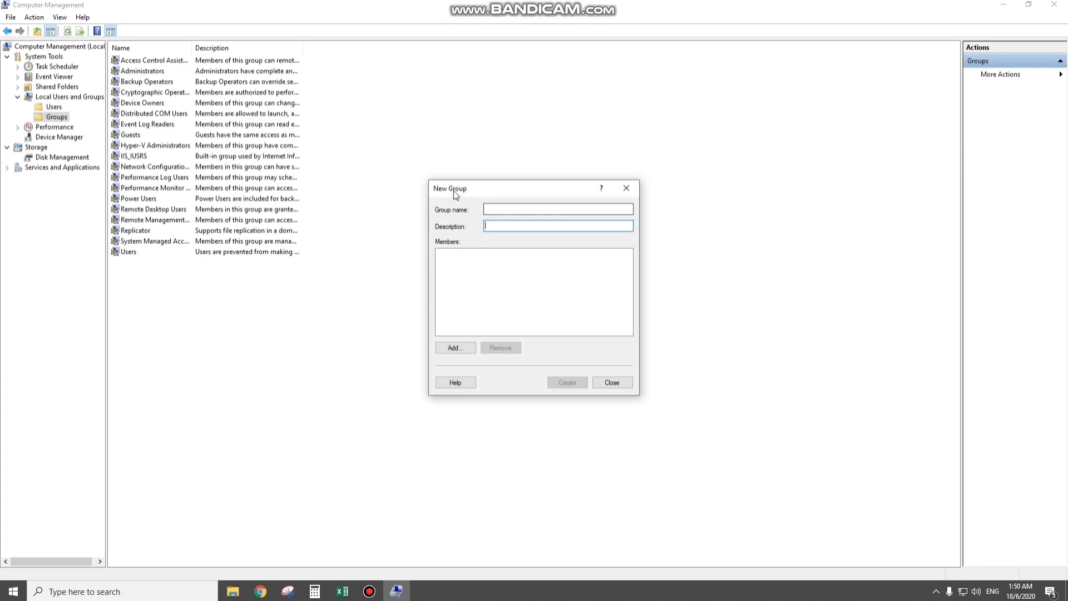
left_click(499, 211)
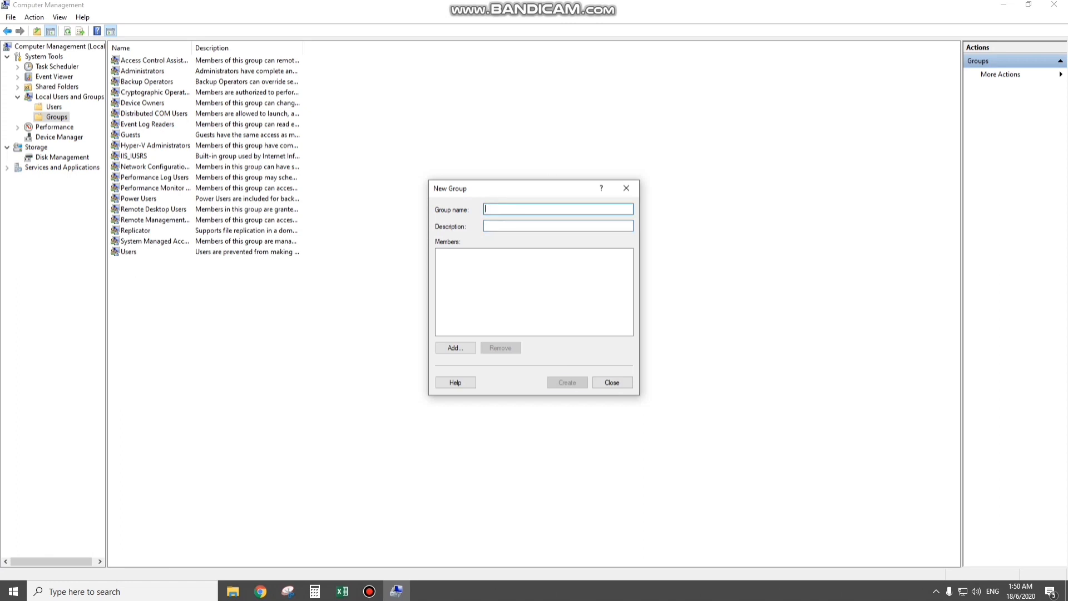
type("KIM110 4D")
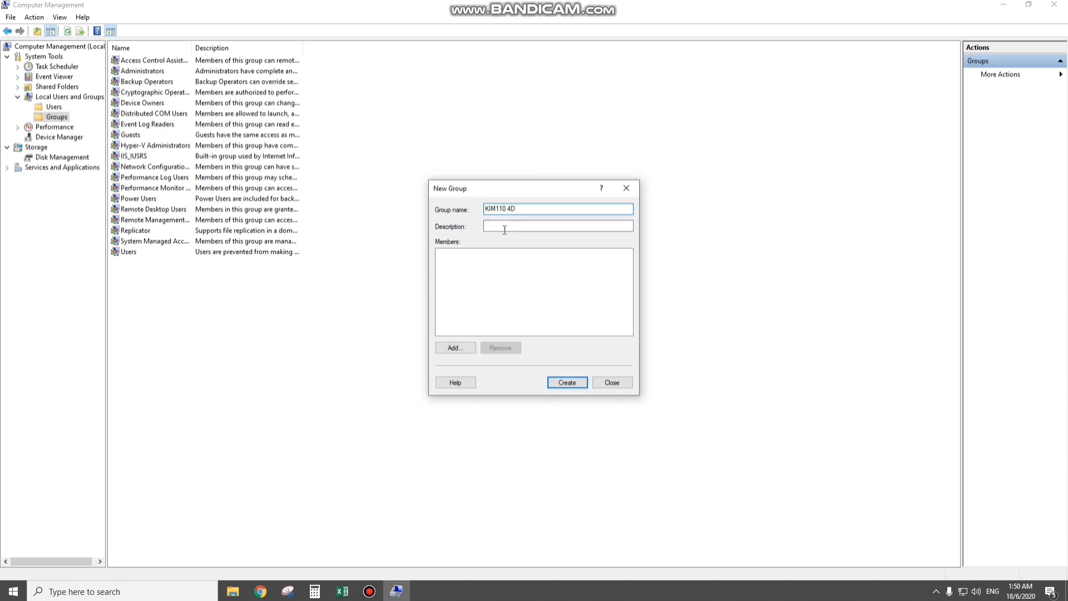
left_click(505, 230)
type("OS Installation")
- Add the UiTM user as a member of the new group, create the group and close the New Group dialog
left_click(454, 348)
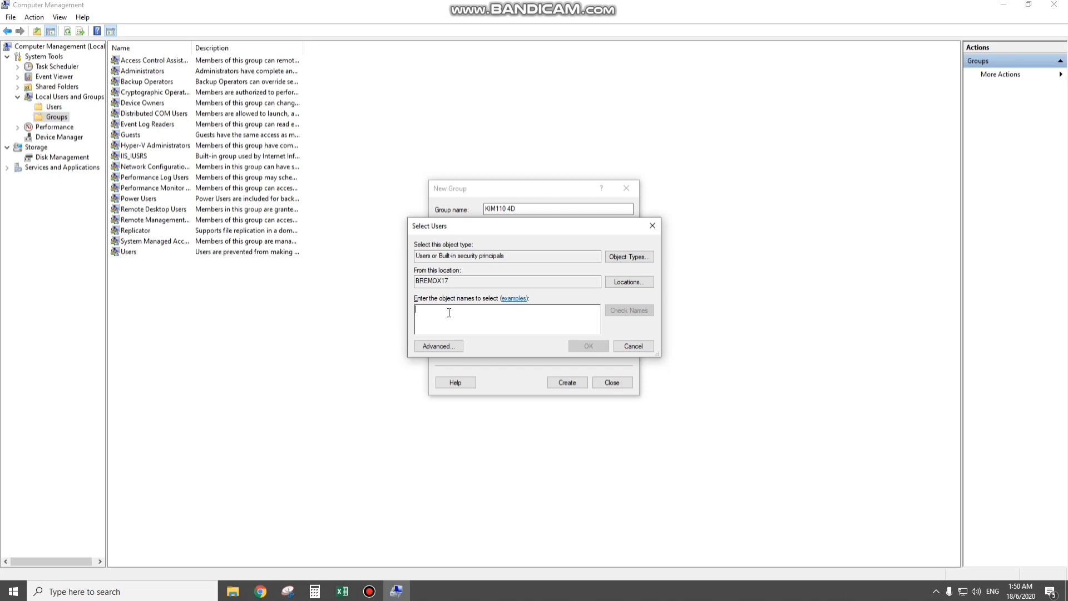
type("UiTM")
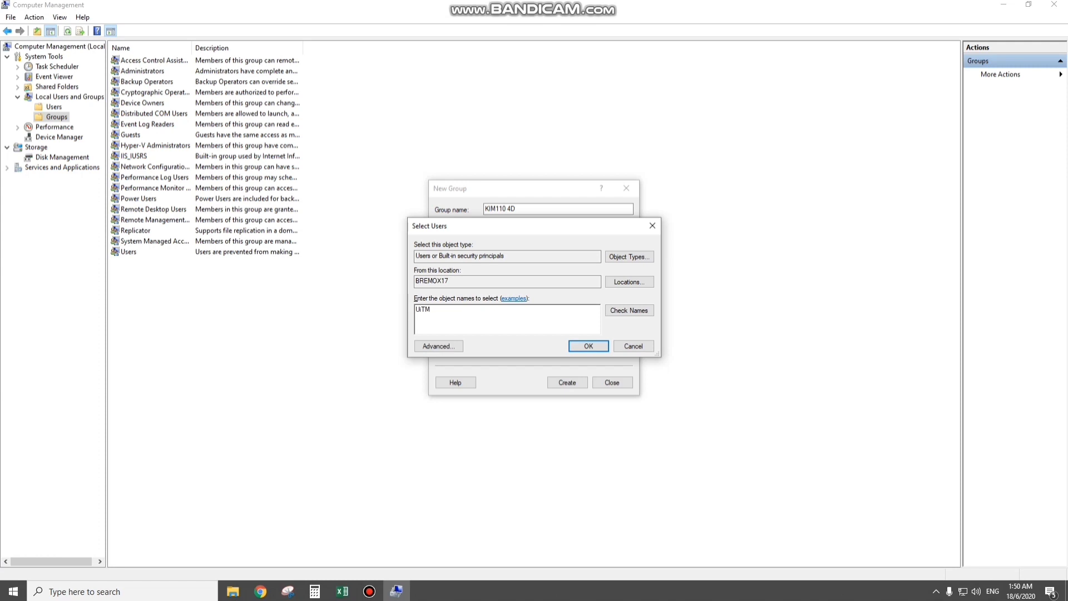
left_click(633, 309)
left_click(587, 346)
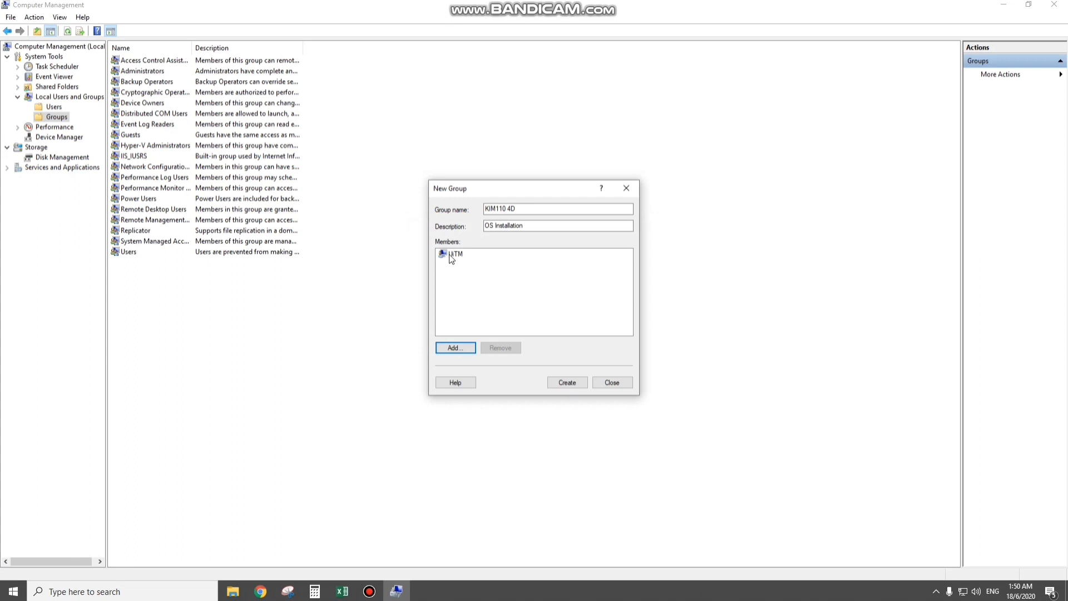
left_click(564, 382)
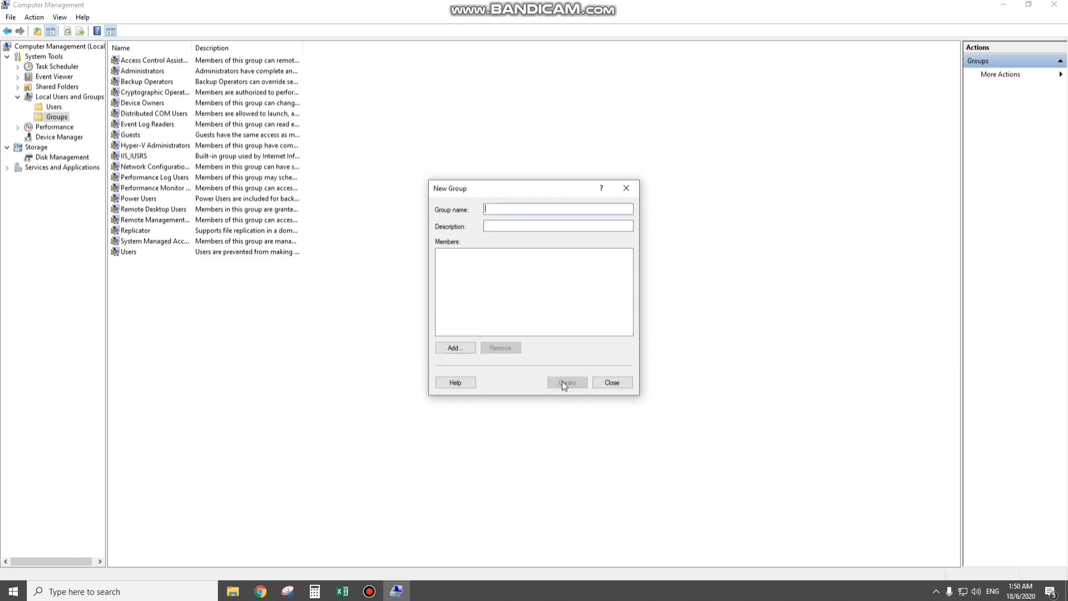
left_click(623, 384)
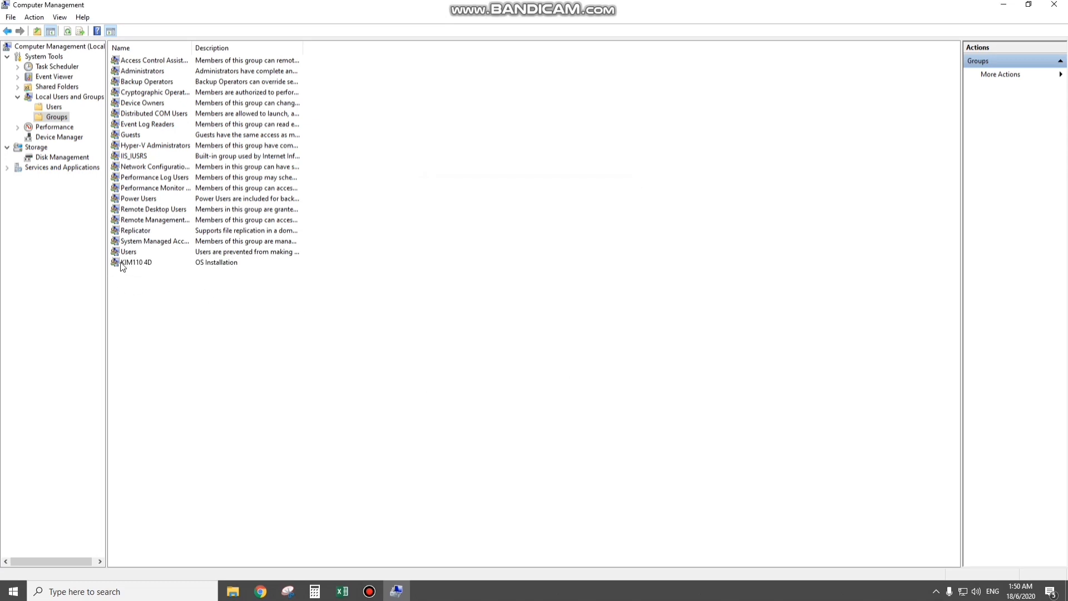
- Check the description and members in the KIM110 4D group's properties and close them
double_click(123, 264)
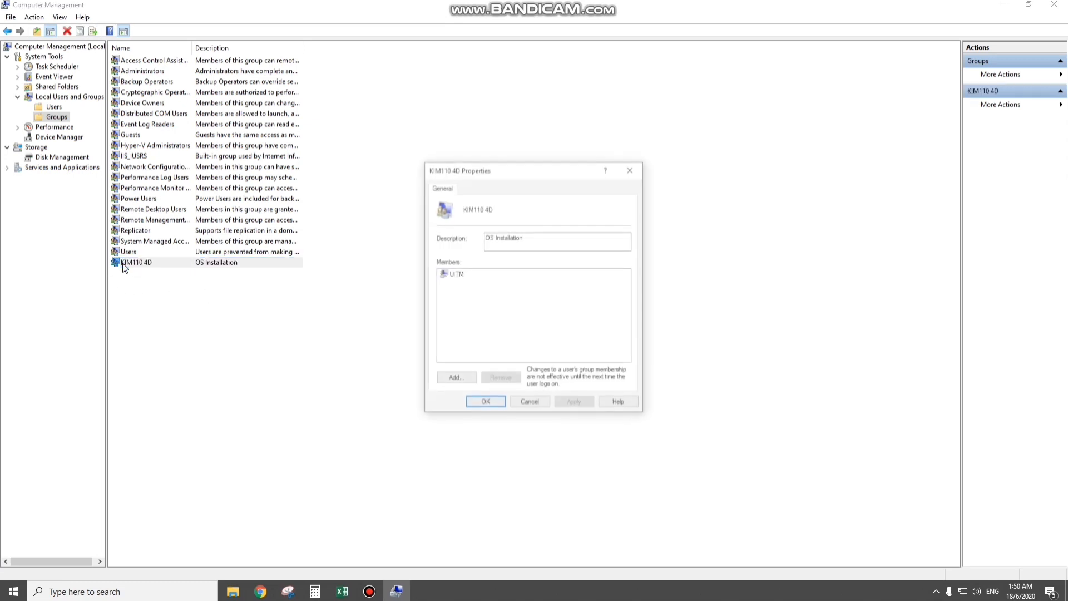
left_click_drag(486, 172, 439, 171)
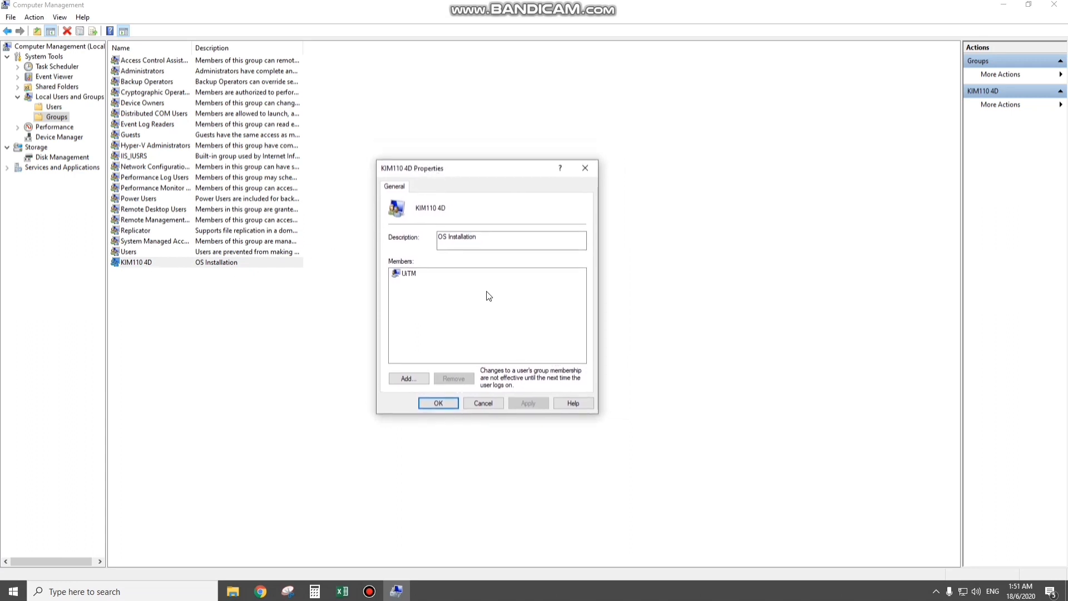
left_click(433, 404)
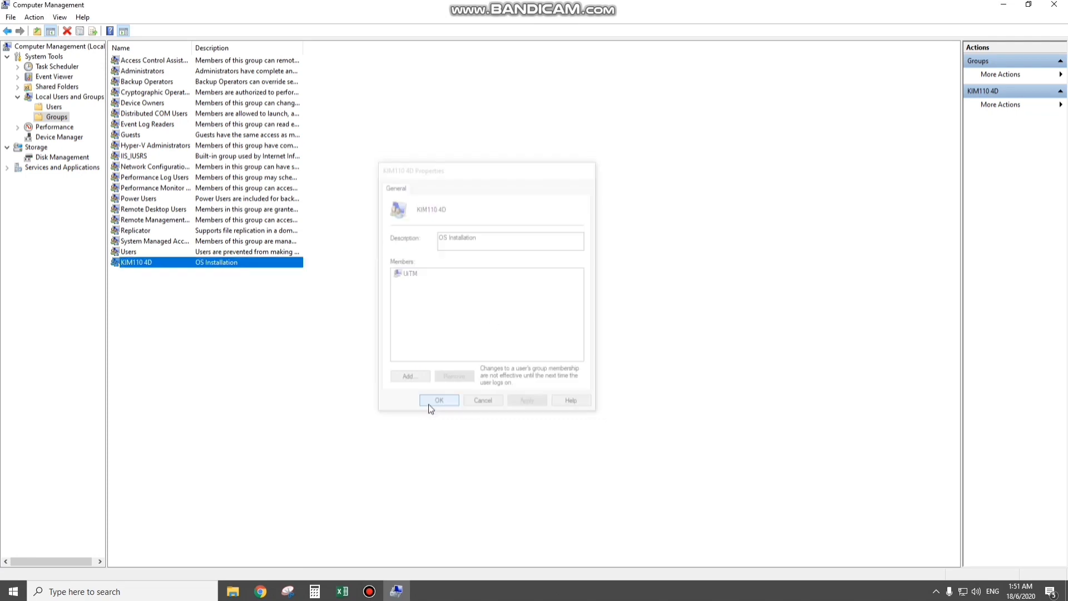
left_click(324, 332)
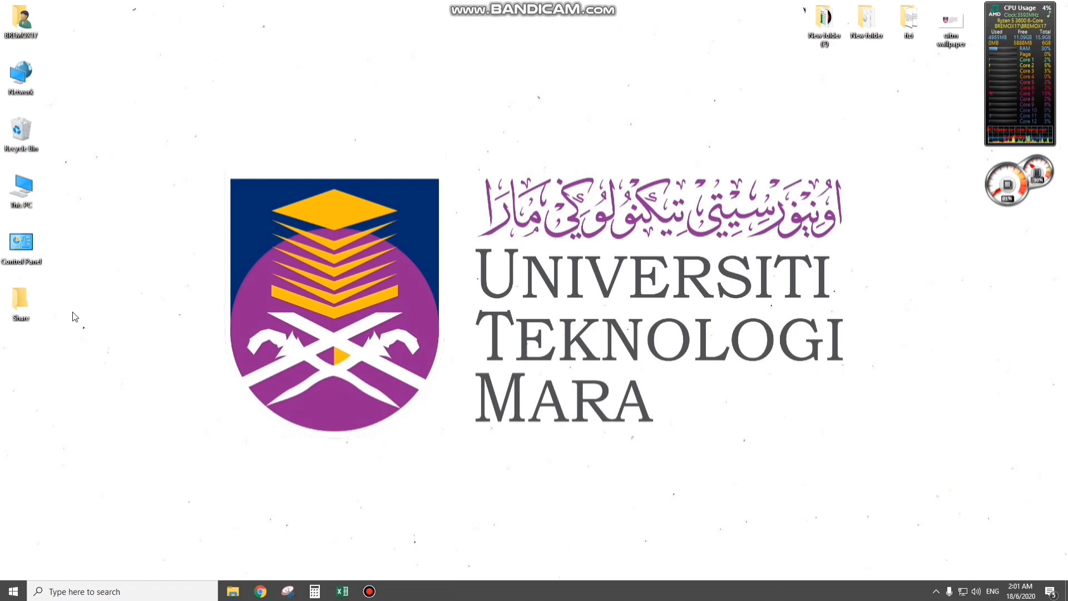
- Open the properties of the Share folder on the desktop and review its Sharing, Security and Previous Versions settings
right_click(31, 308)
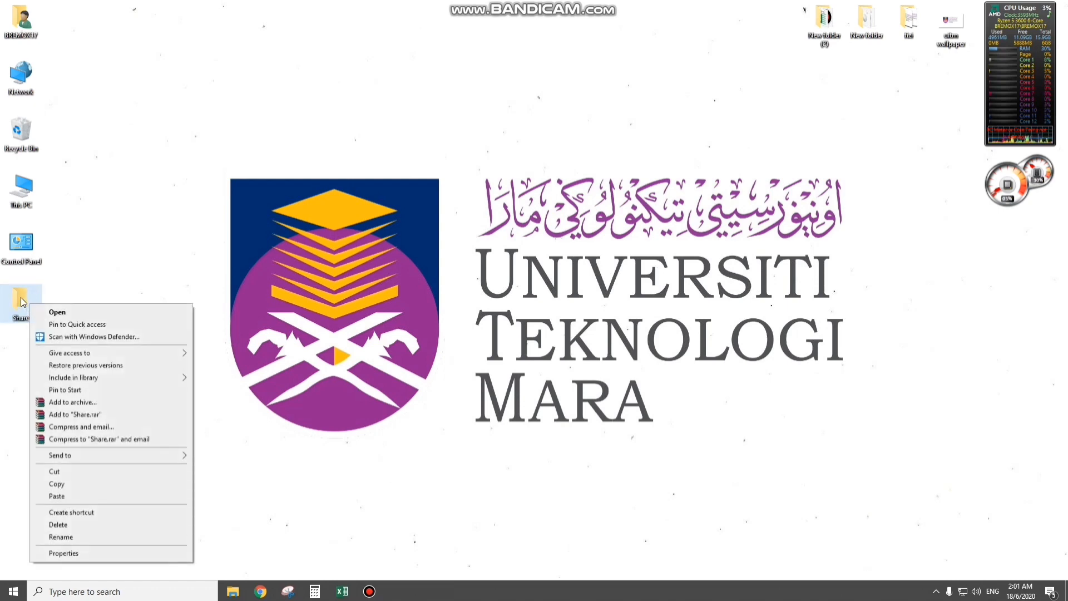
left_click(88, 553)
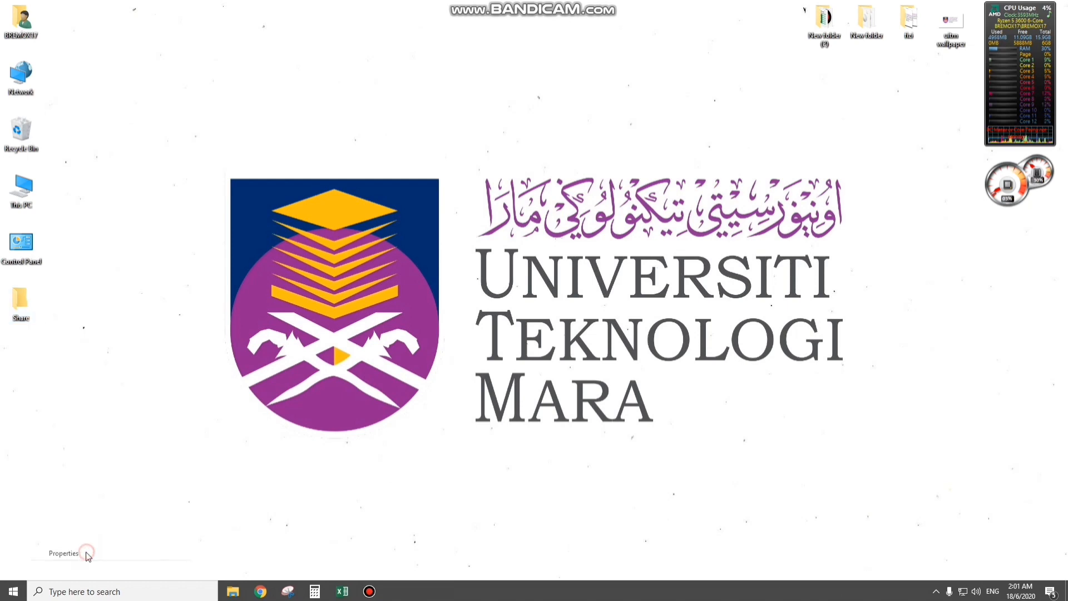
left_click_drag(111, 310, 130, 229)
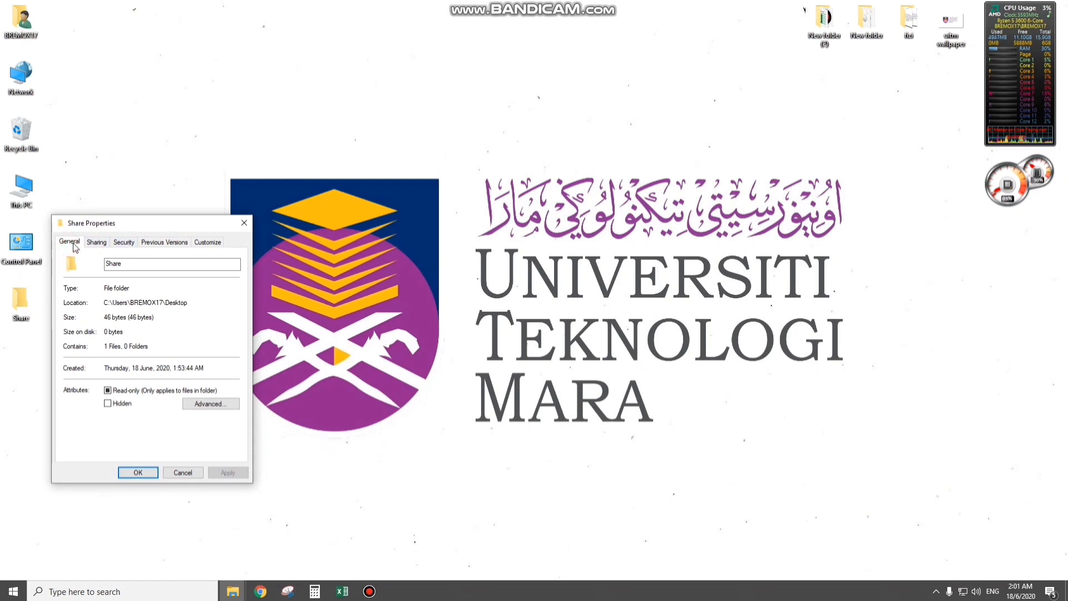
left_click(97, 245)
left_click(123, 243)
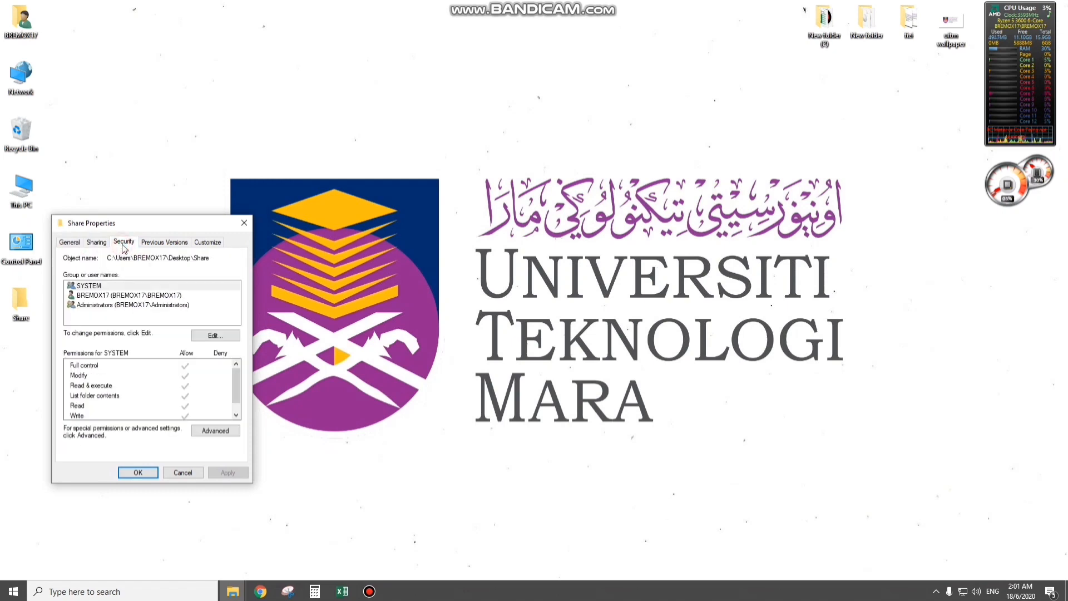
left_click(173, 243)
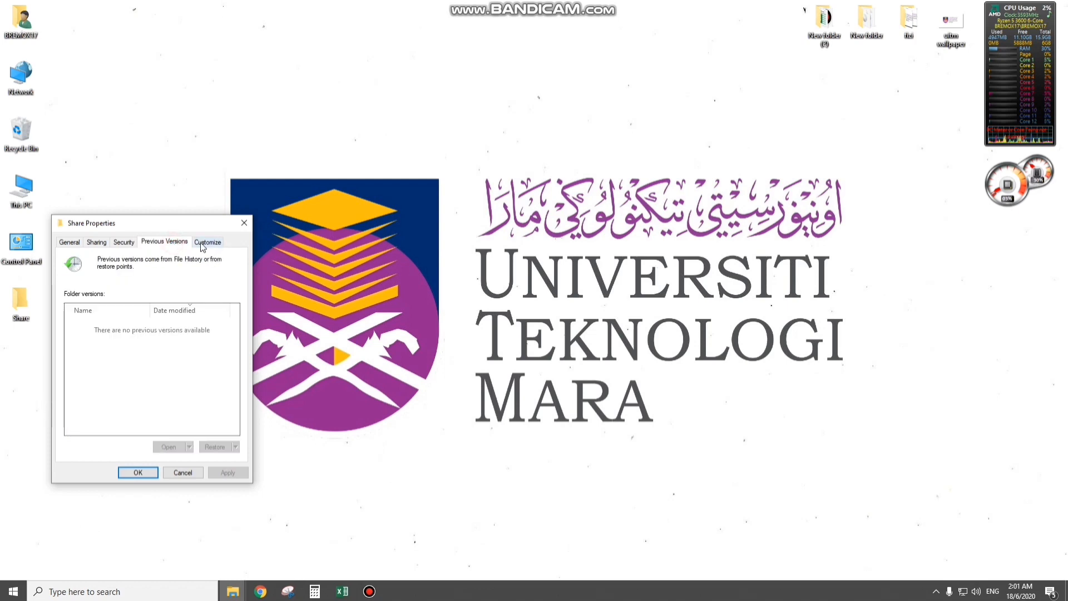